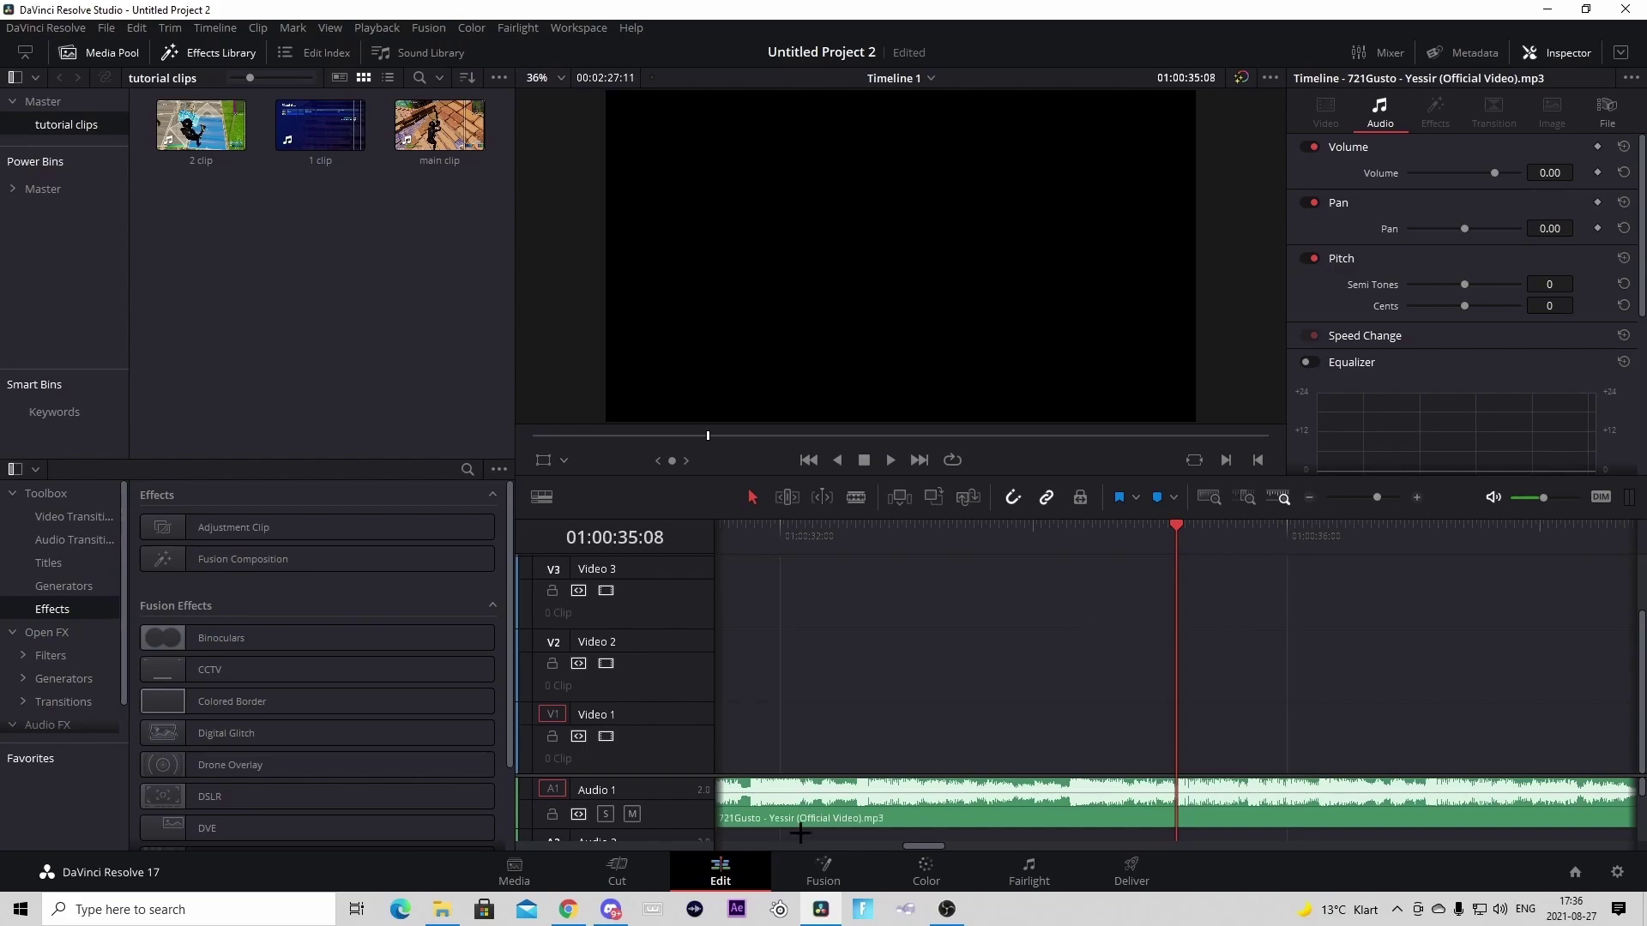
Mark three consecutive beats on the music clip on Audio 1, starting at 01:00:35:08
click(1158, 816)
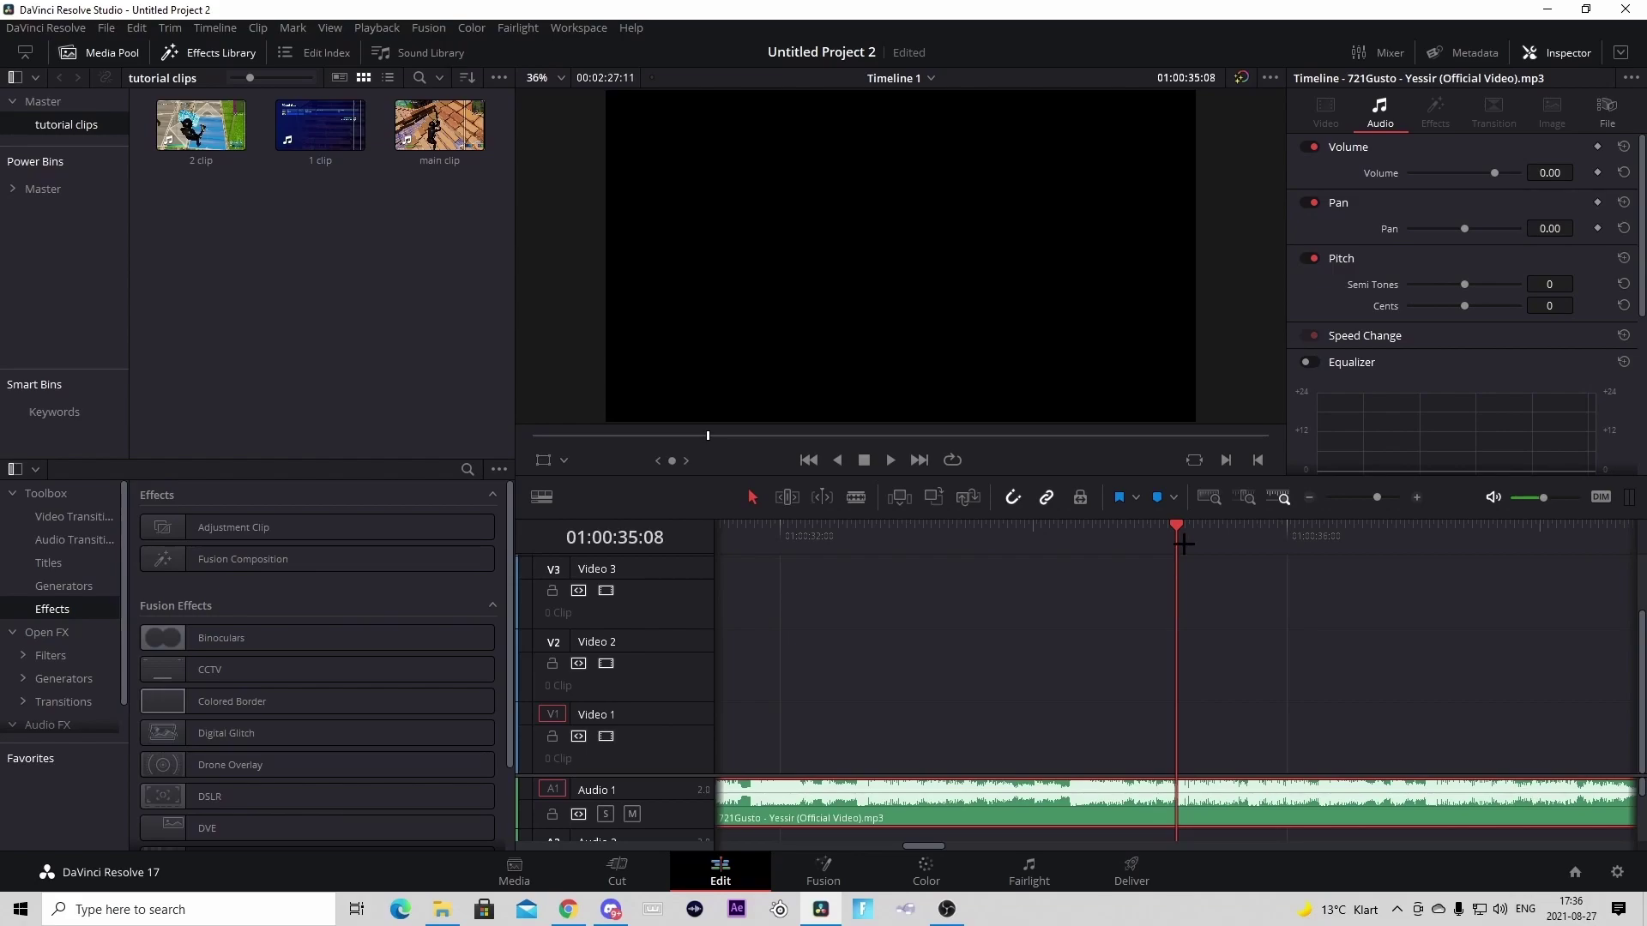
key(m)
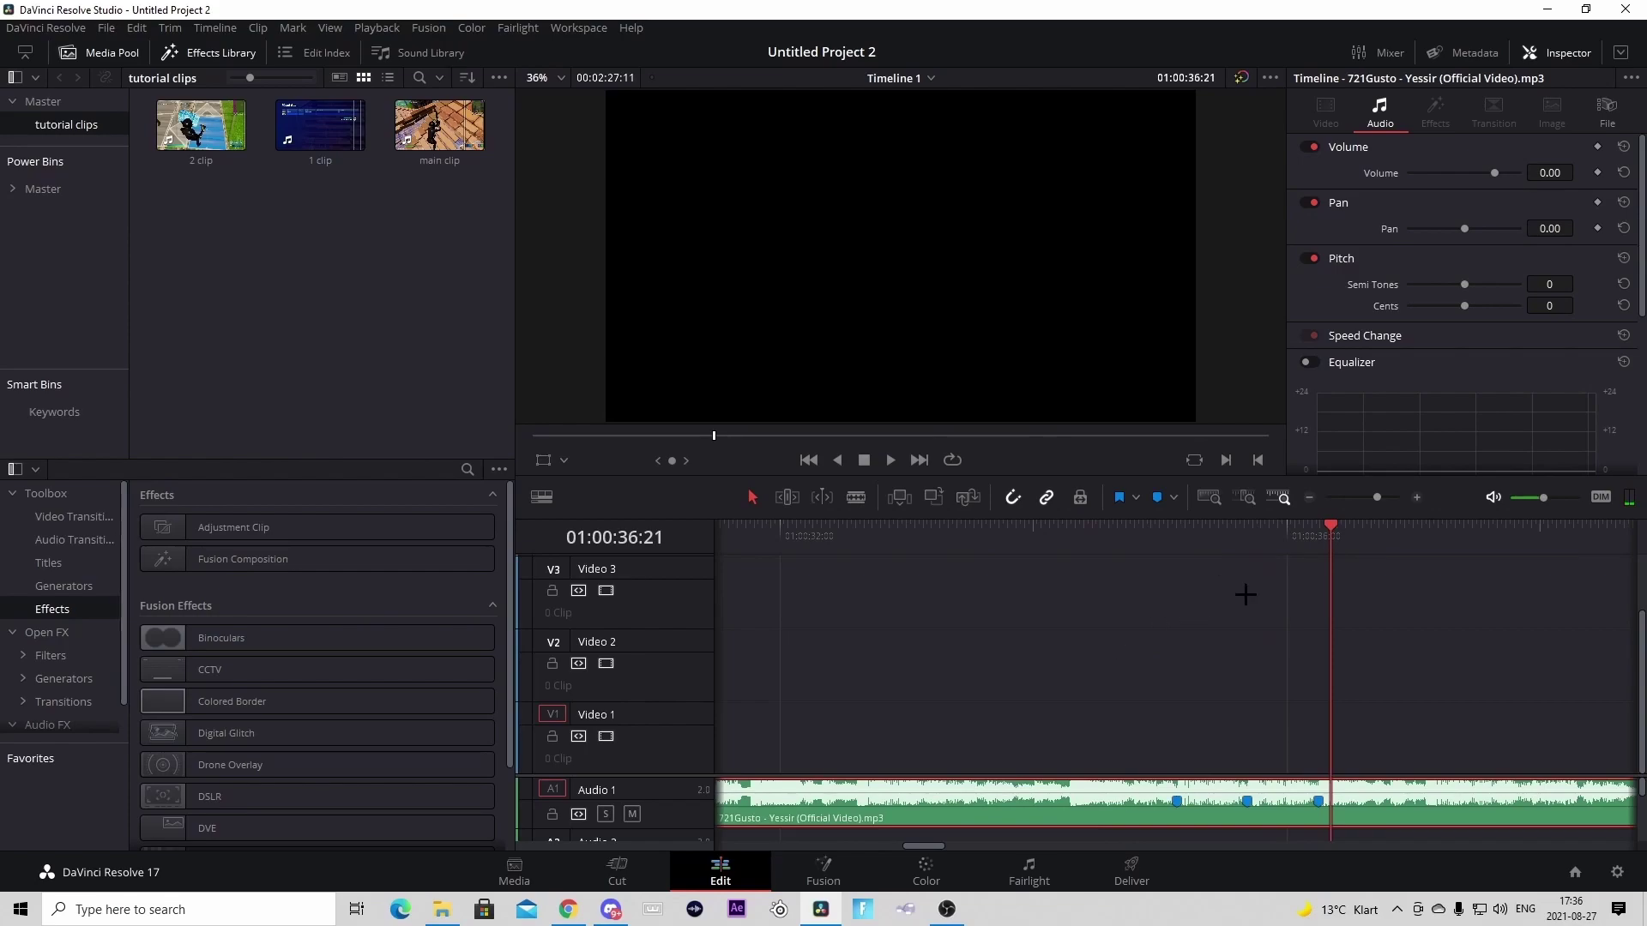
Place "main clip" on Video 2 and align its shot with the third beat marker at 01:00:36:15
click(420, 116)
drag(420, 120, 819, 691)
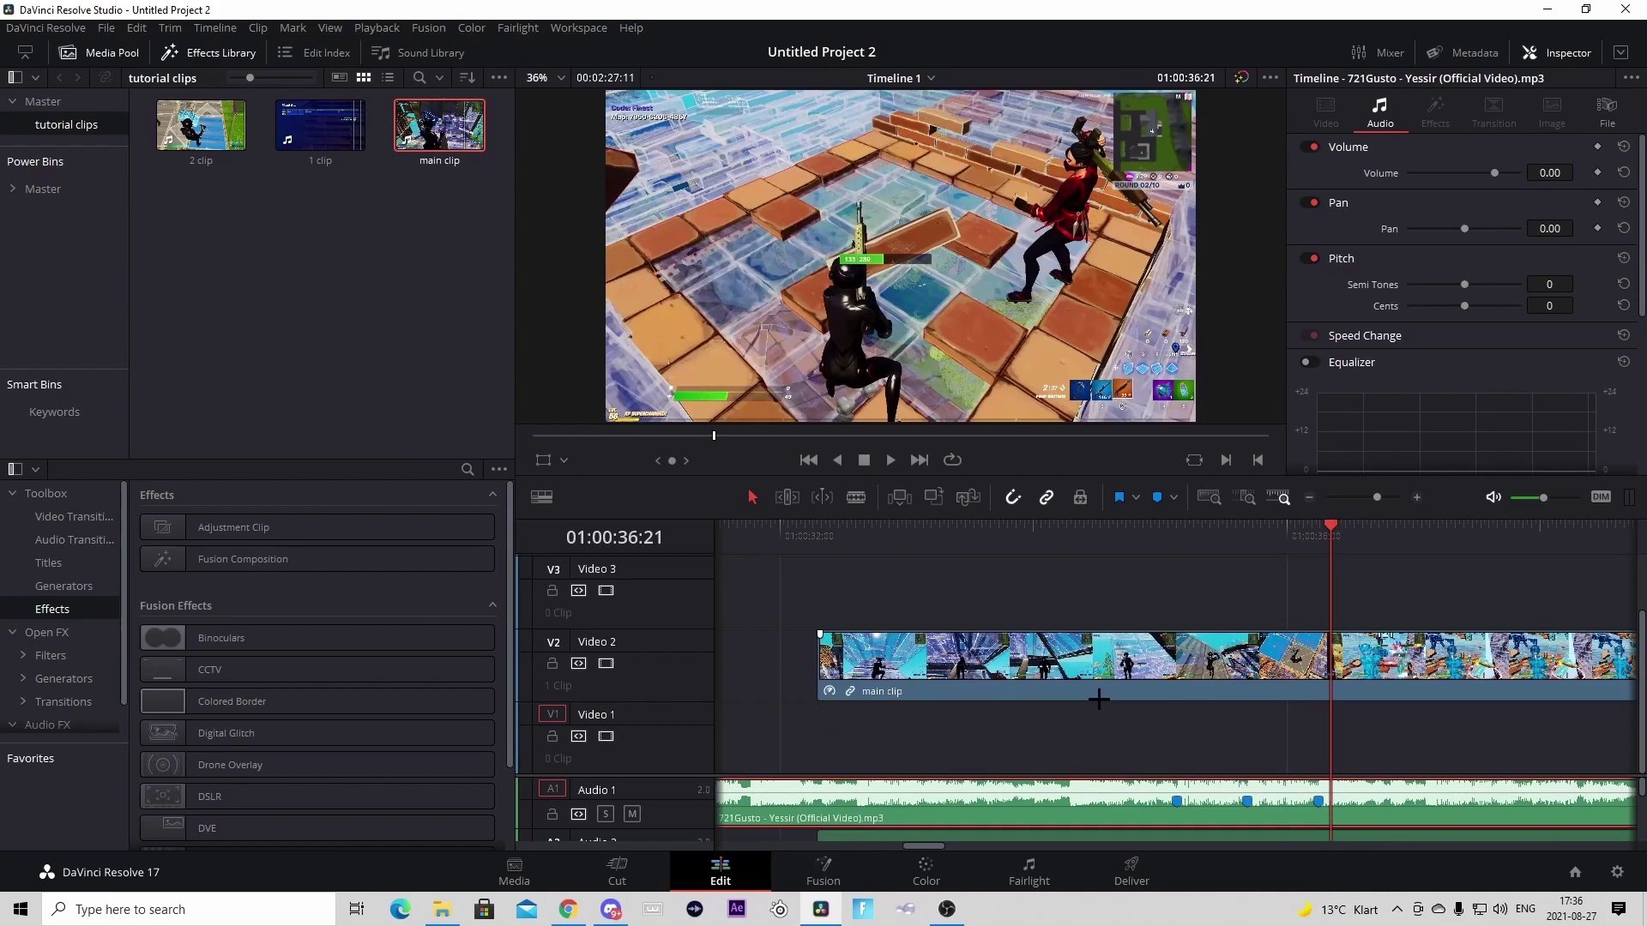
drag(1043, 478, 1043, 569)
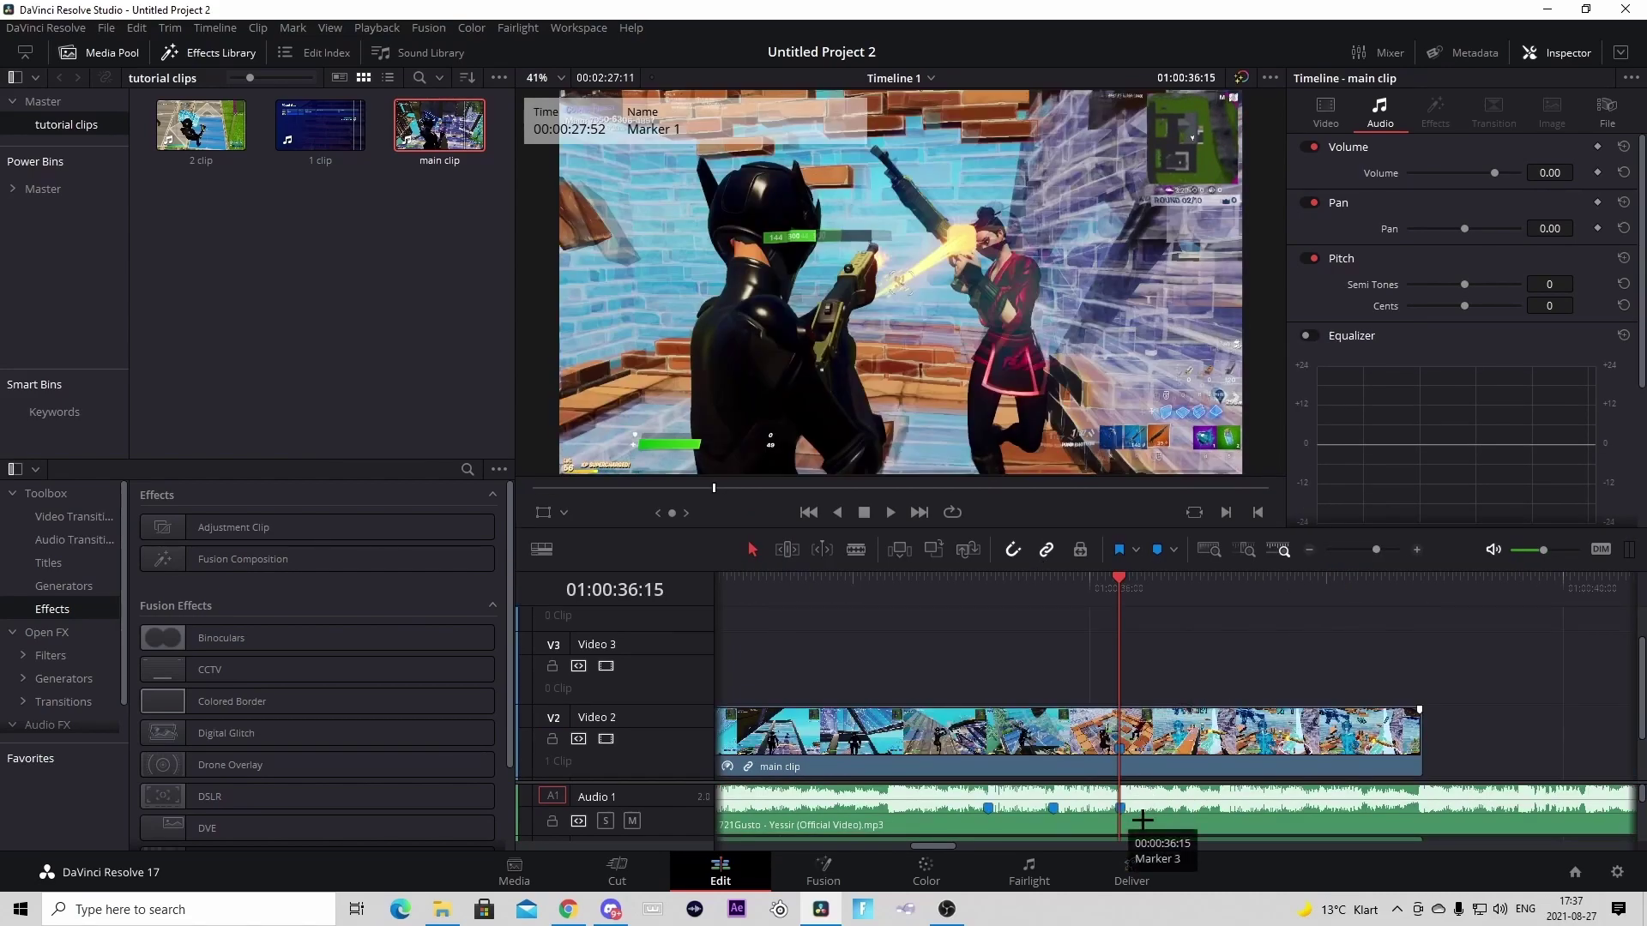
click(1183, 754)
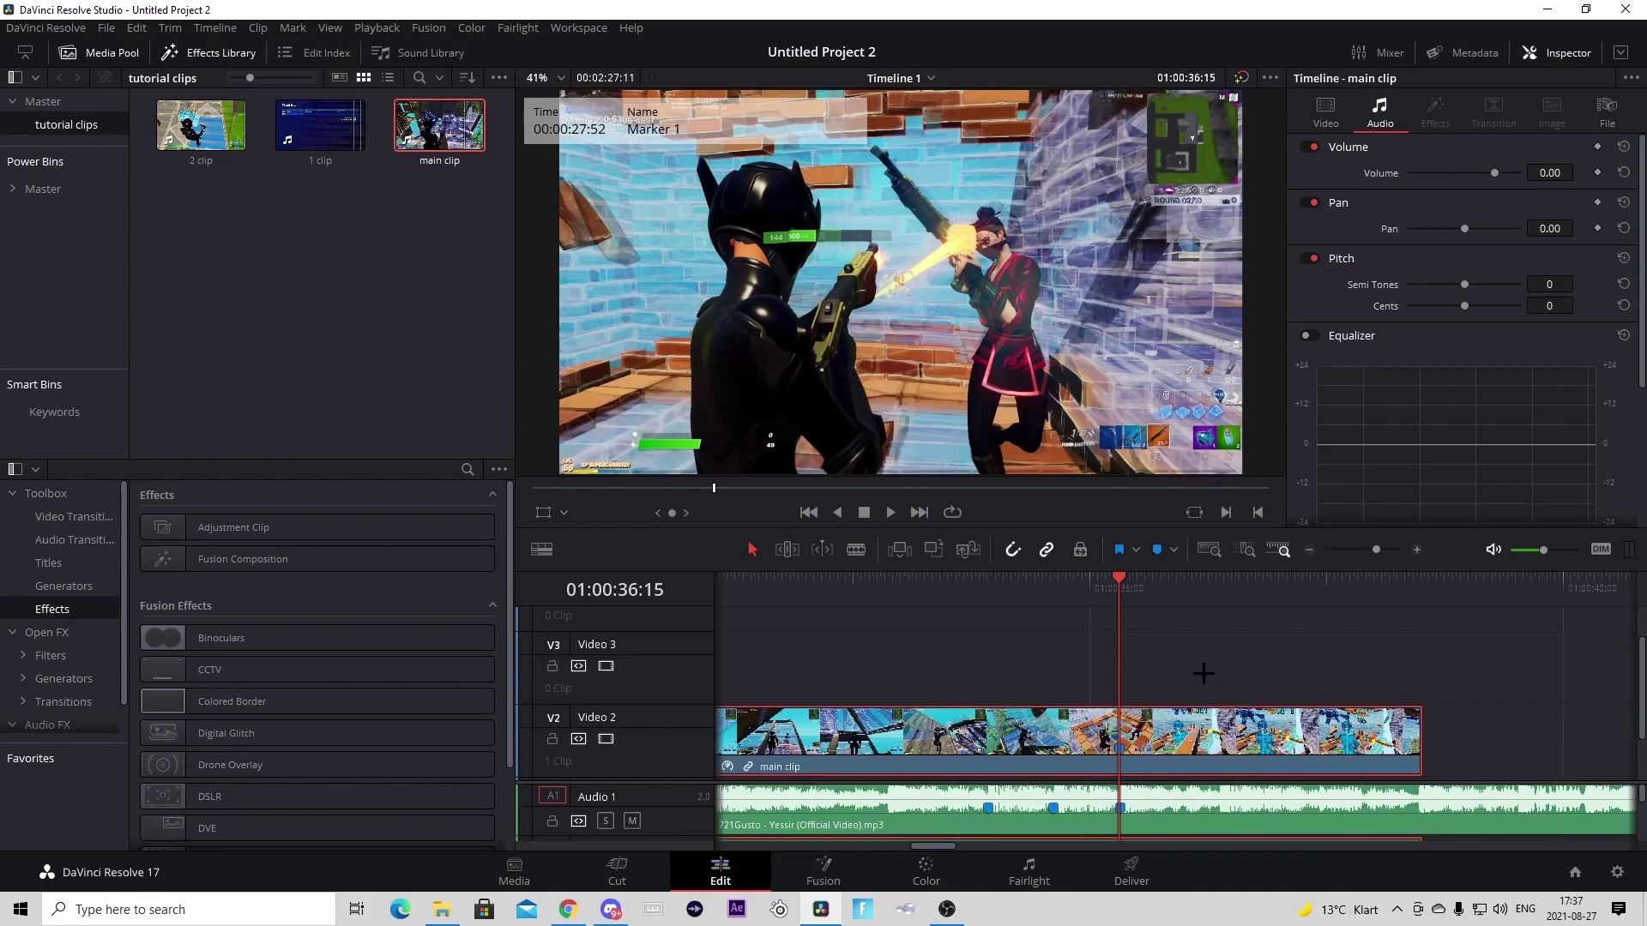
click(1095, 587)
key(space)
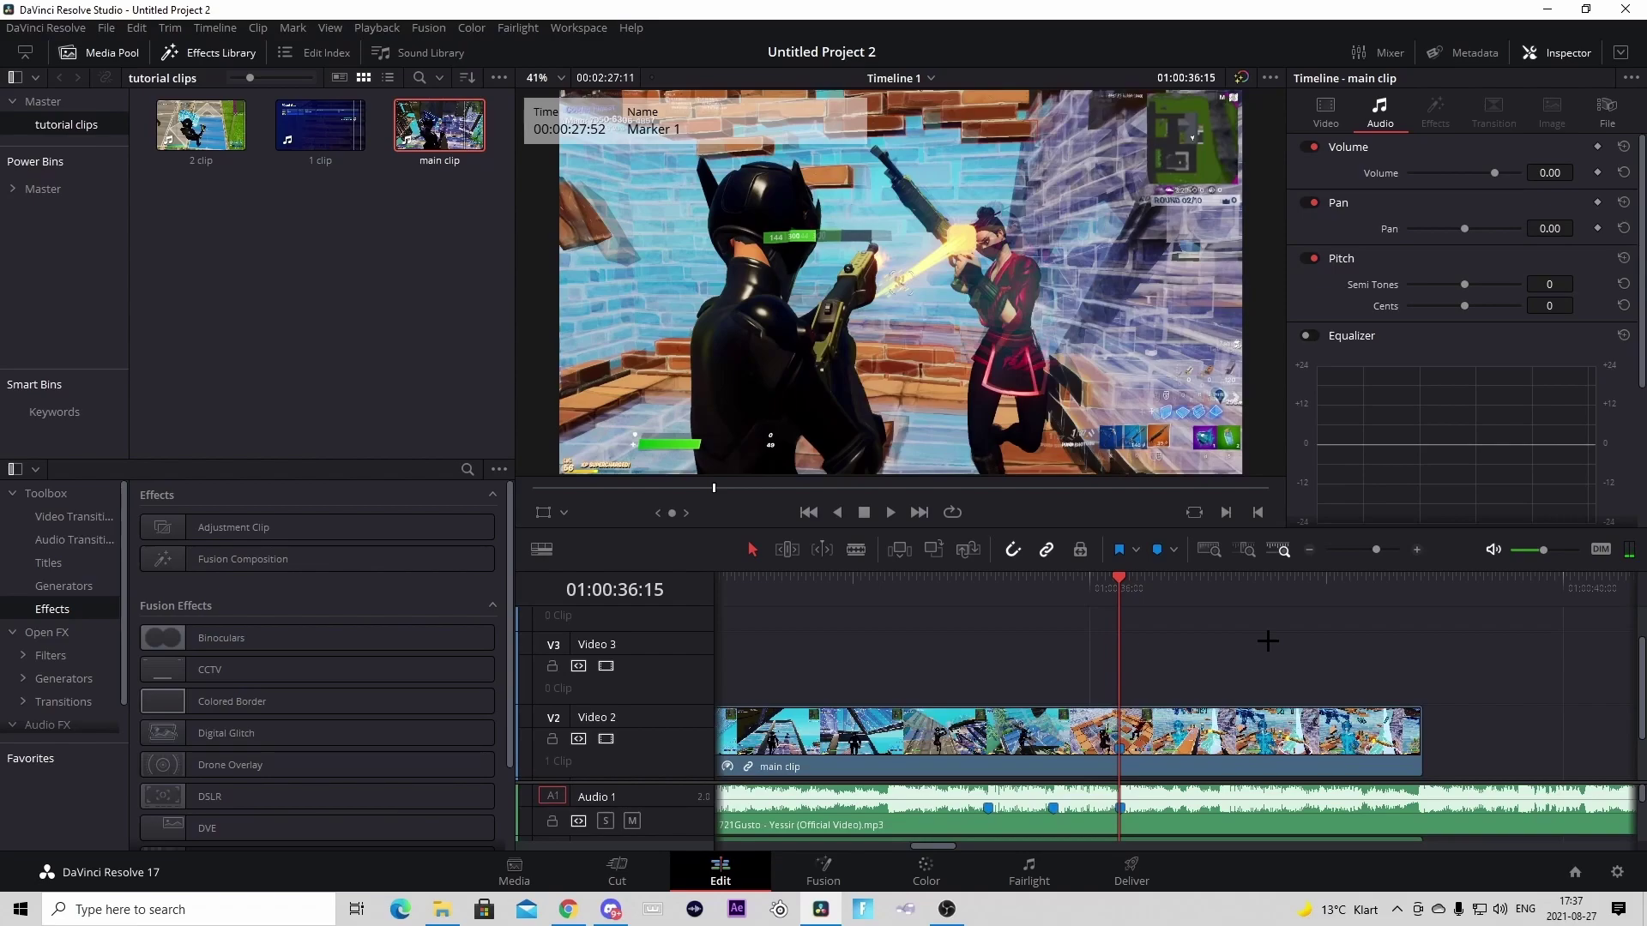
Place "1 clip" on Video 3, mark its shot and align it with the first beat marker at 01:00:35:08
drag(319, 124, 986, 660)
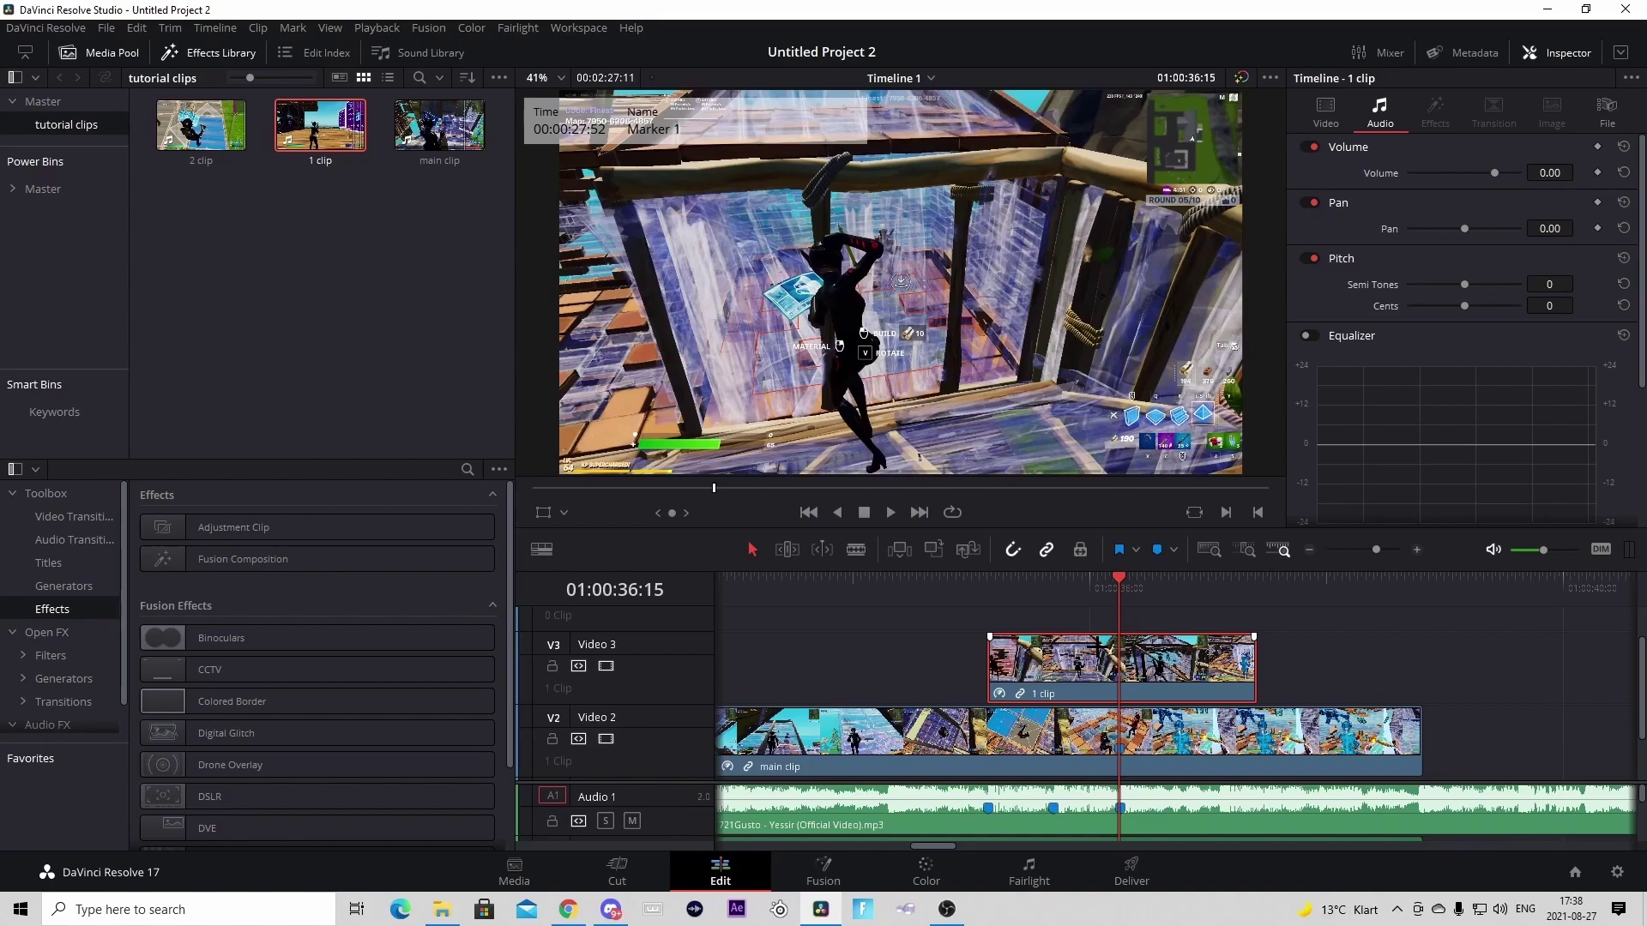
key(space)
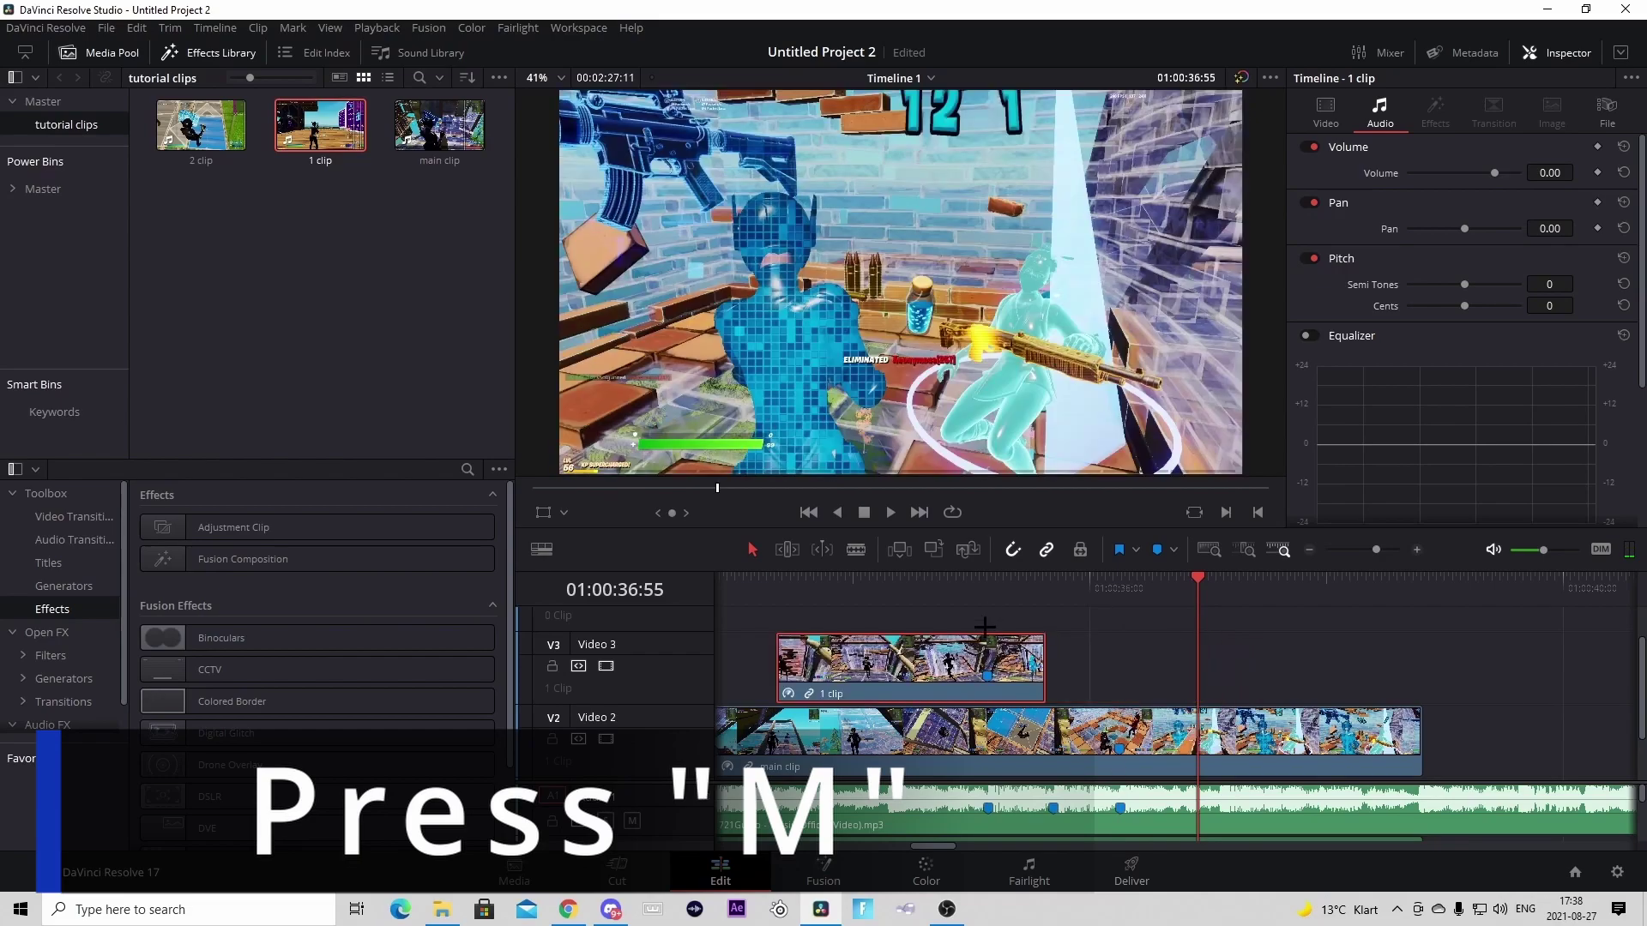
click(1410, 550)
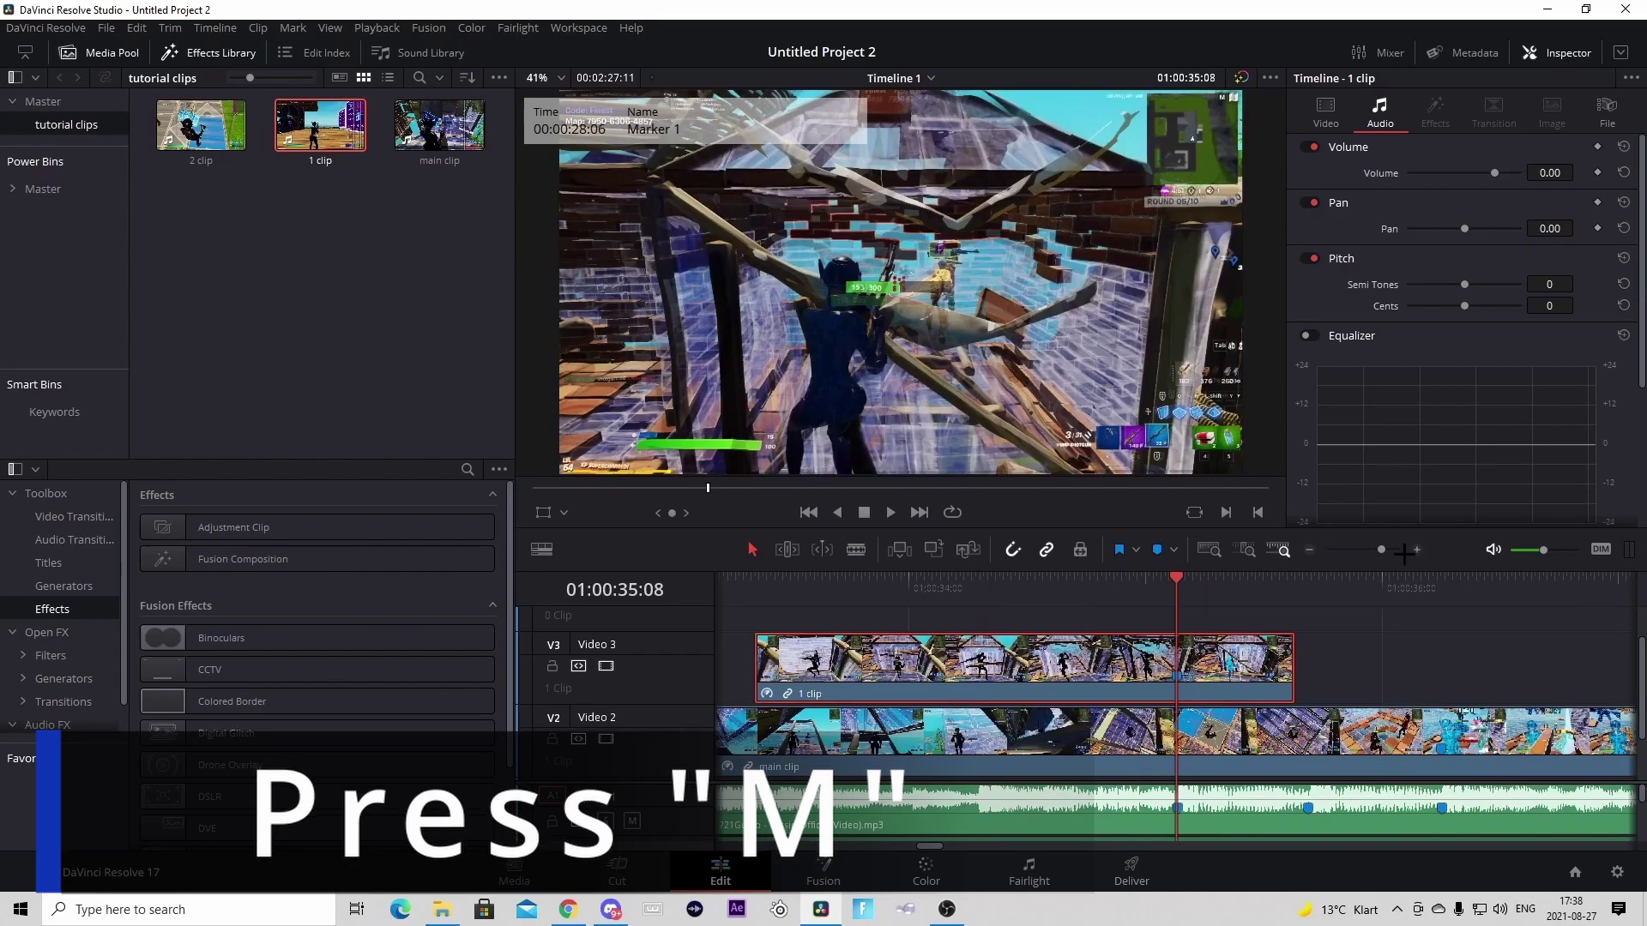
click(1151, 579)
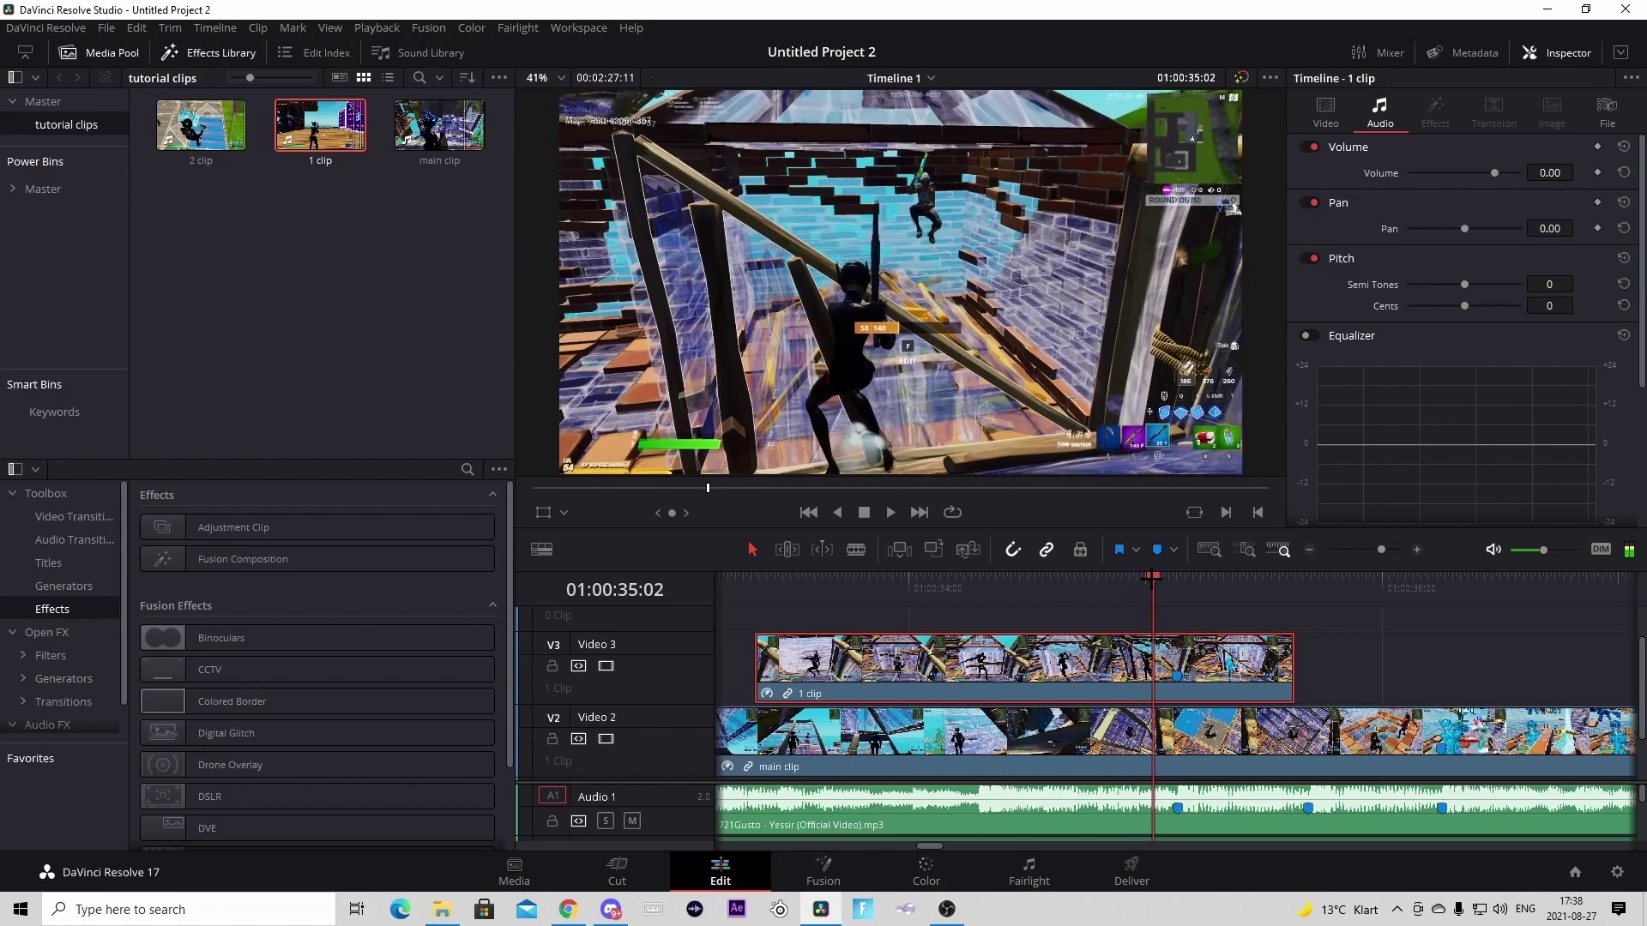
drag(1151, 580, 1176, 579)
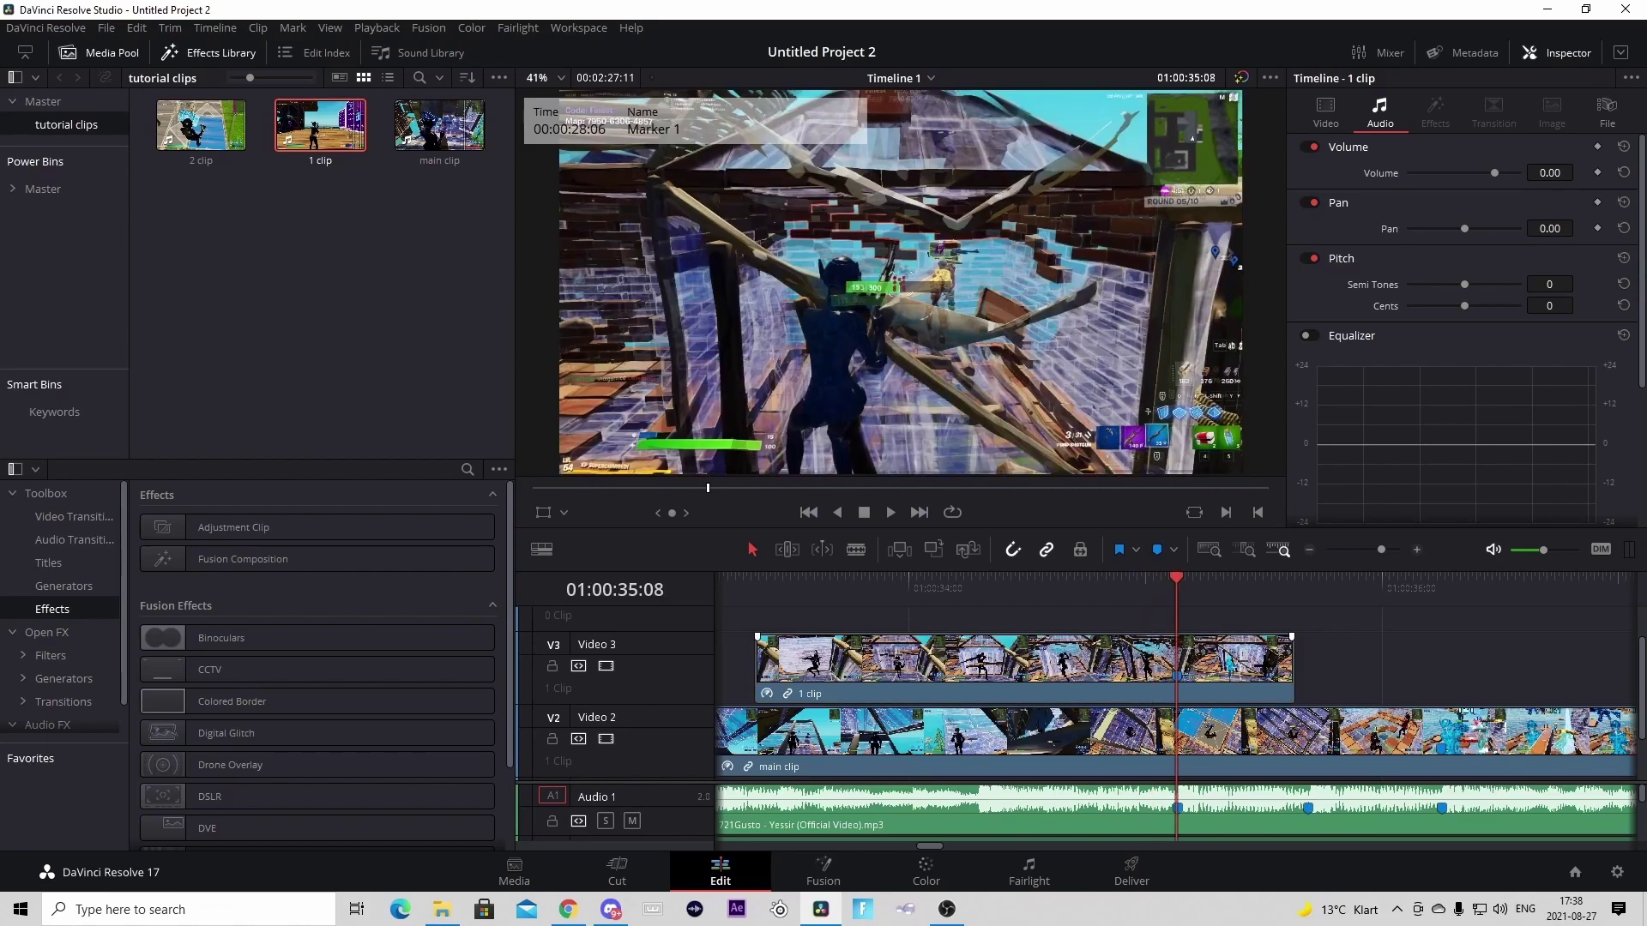
Extend the end of "1 clip" on Video 3 to match the end of "main clip"
drag(1381, 549, 1376, 549)
drag(1234, 673, 1565, 675)
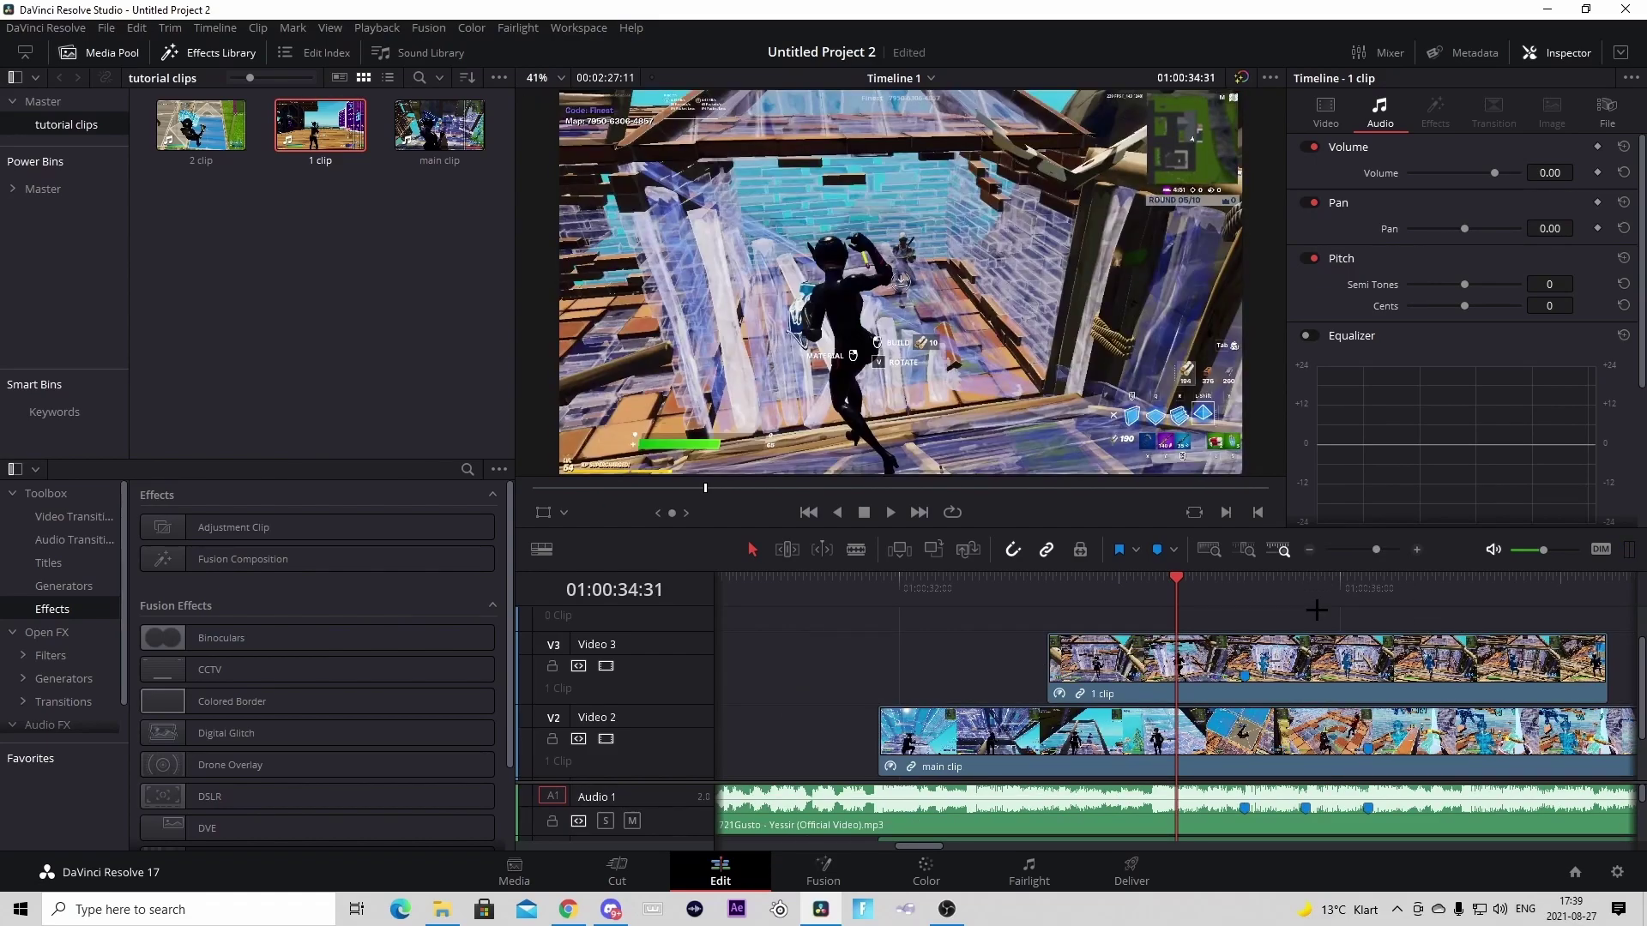
click(1157, 642)
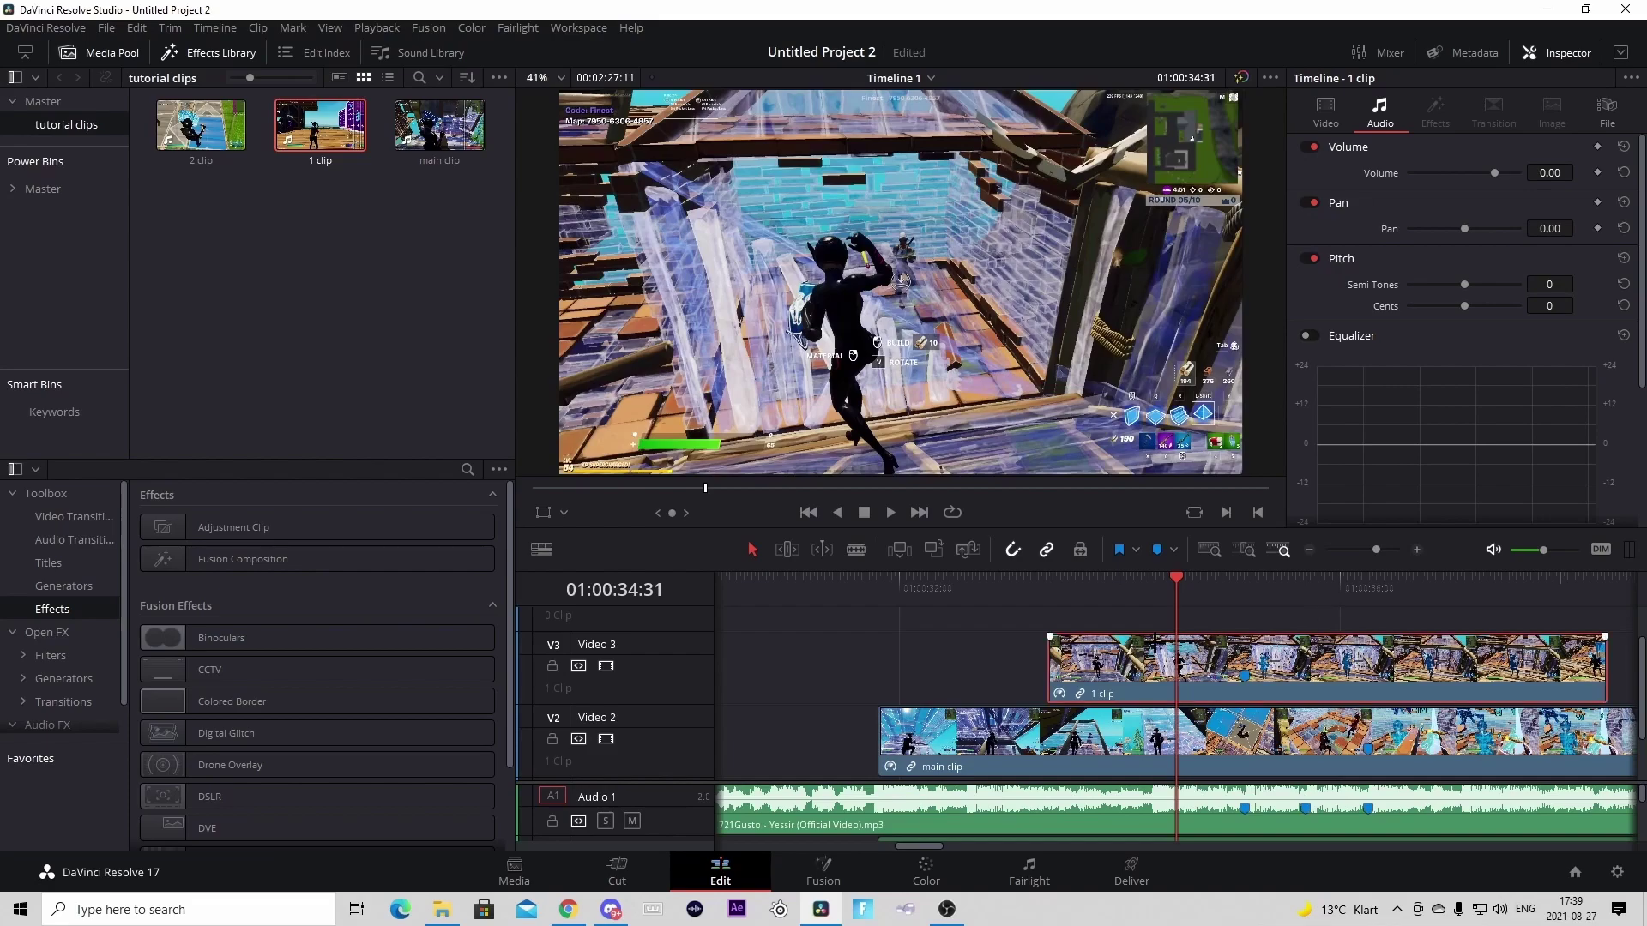
click(1175, 580)
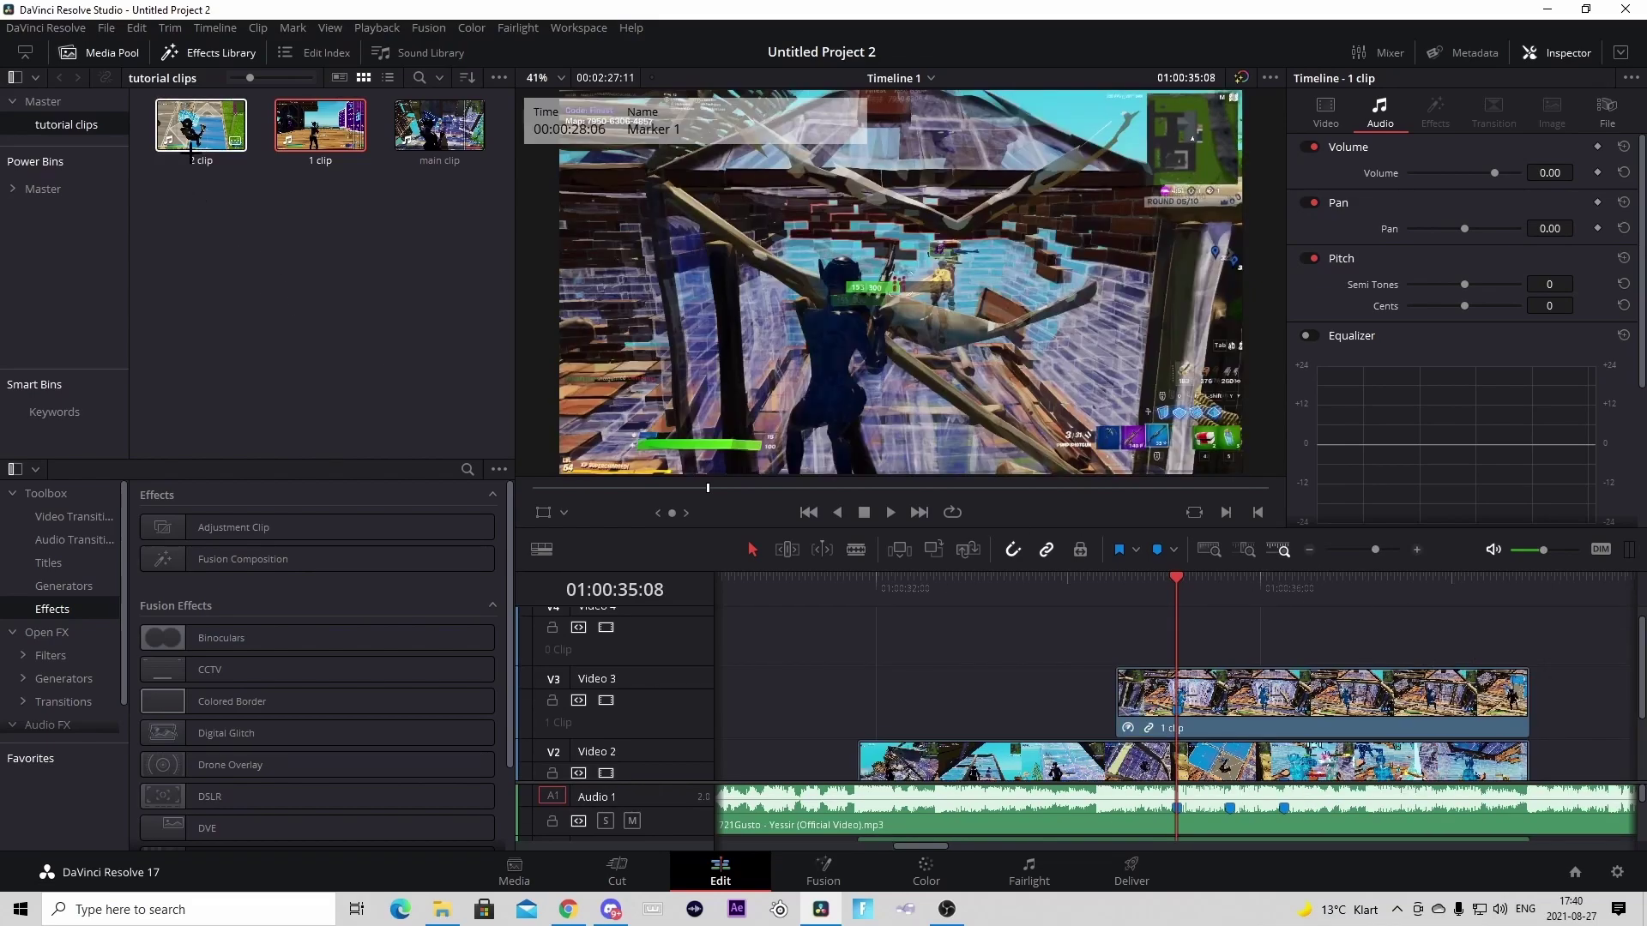
Place "2 clip" on Video 4 and align the shot near its end with the second beat marker
drag(200, 125, 1157, 606)
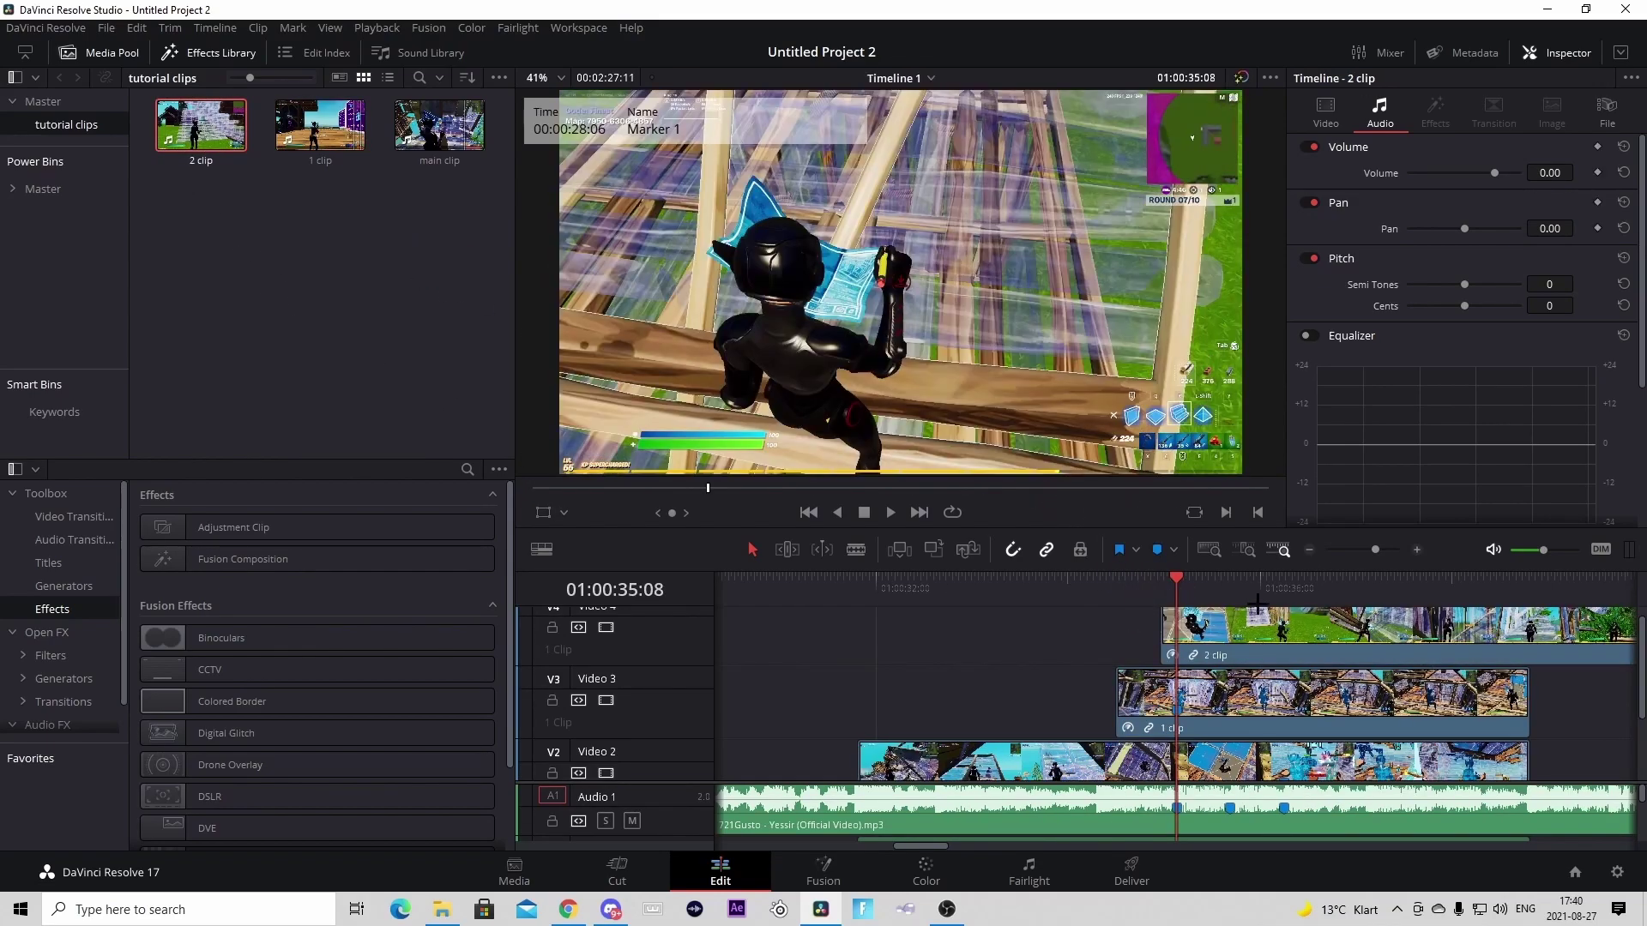
drag(1374, 548, 1356, 549)
drag(1226, 581, 1205, 581)
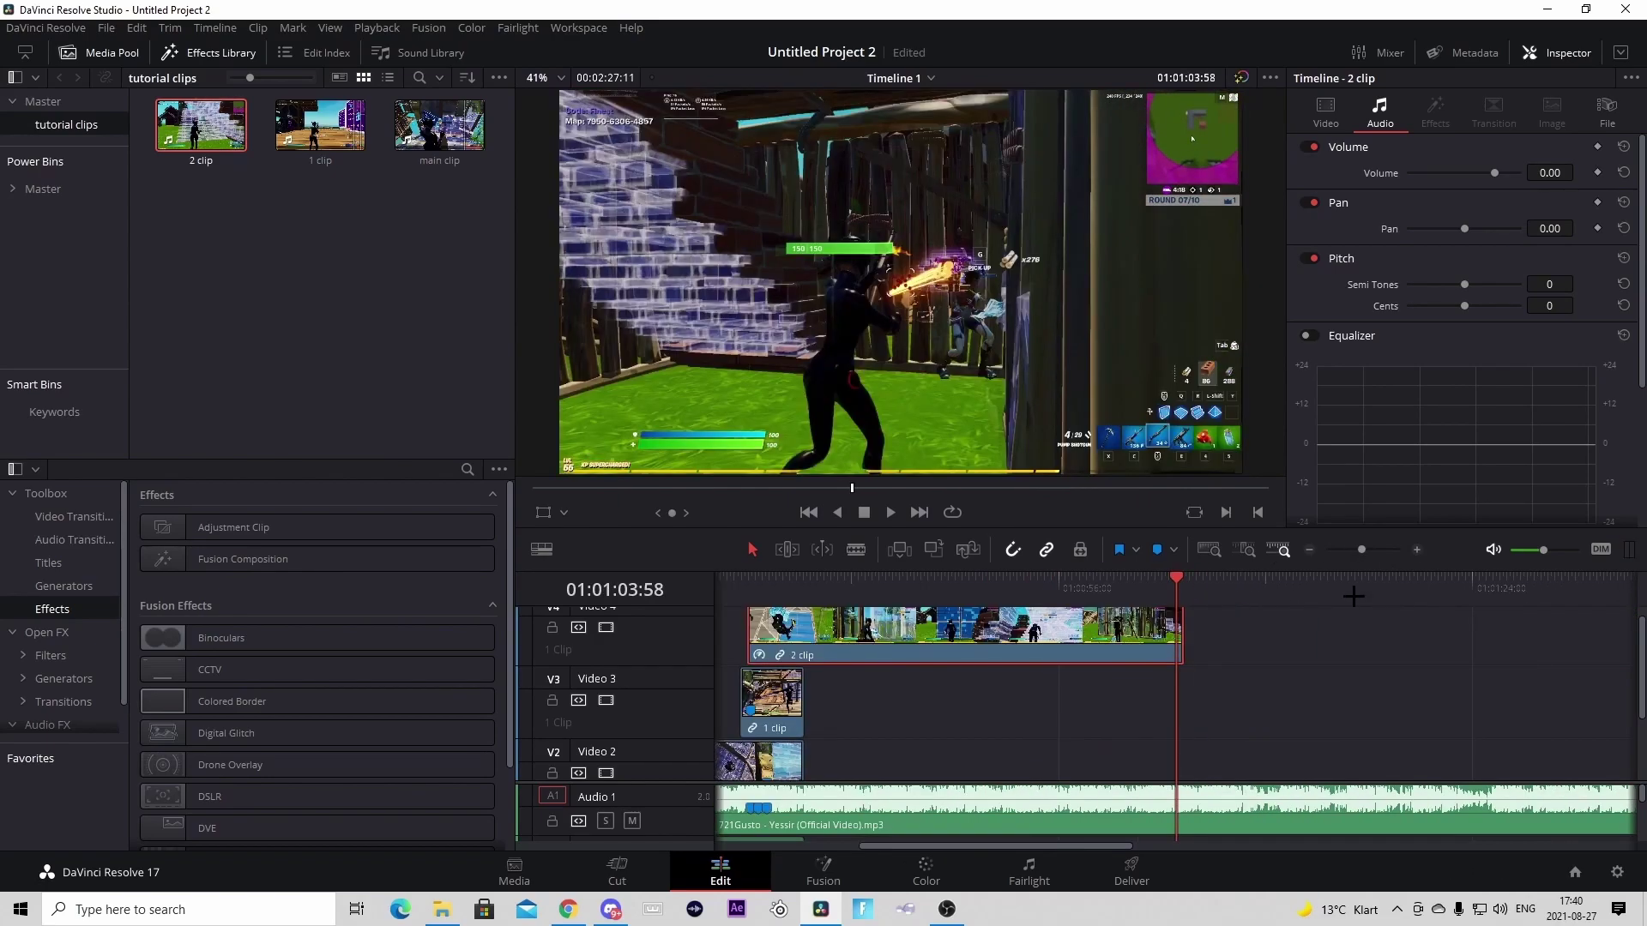
drag(1104, 633, 1152, 670)
click(1235, 579)
click(1416, 549)
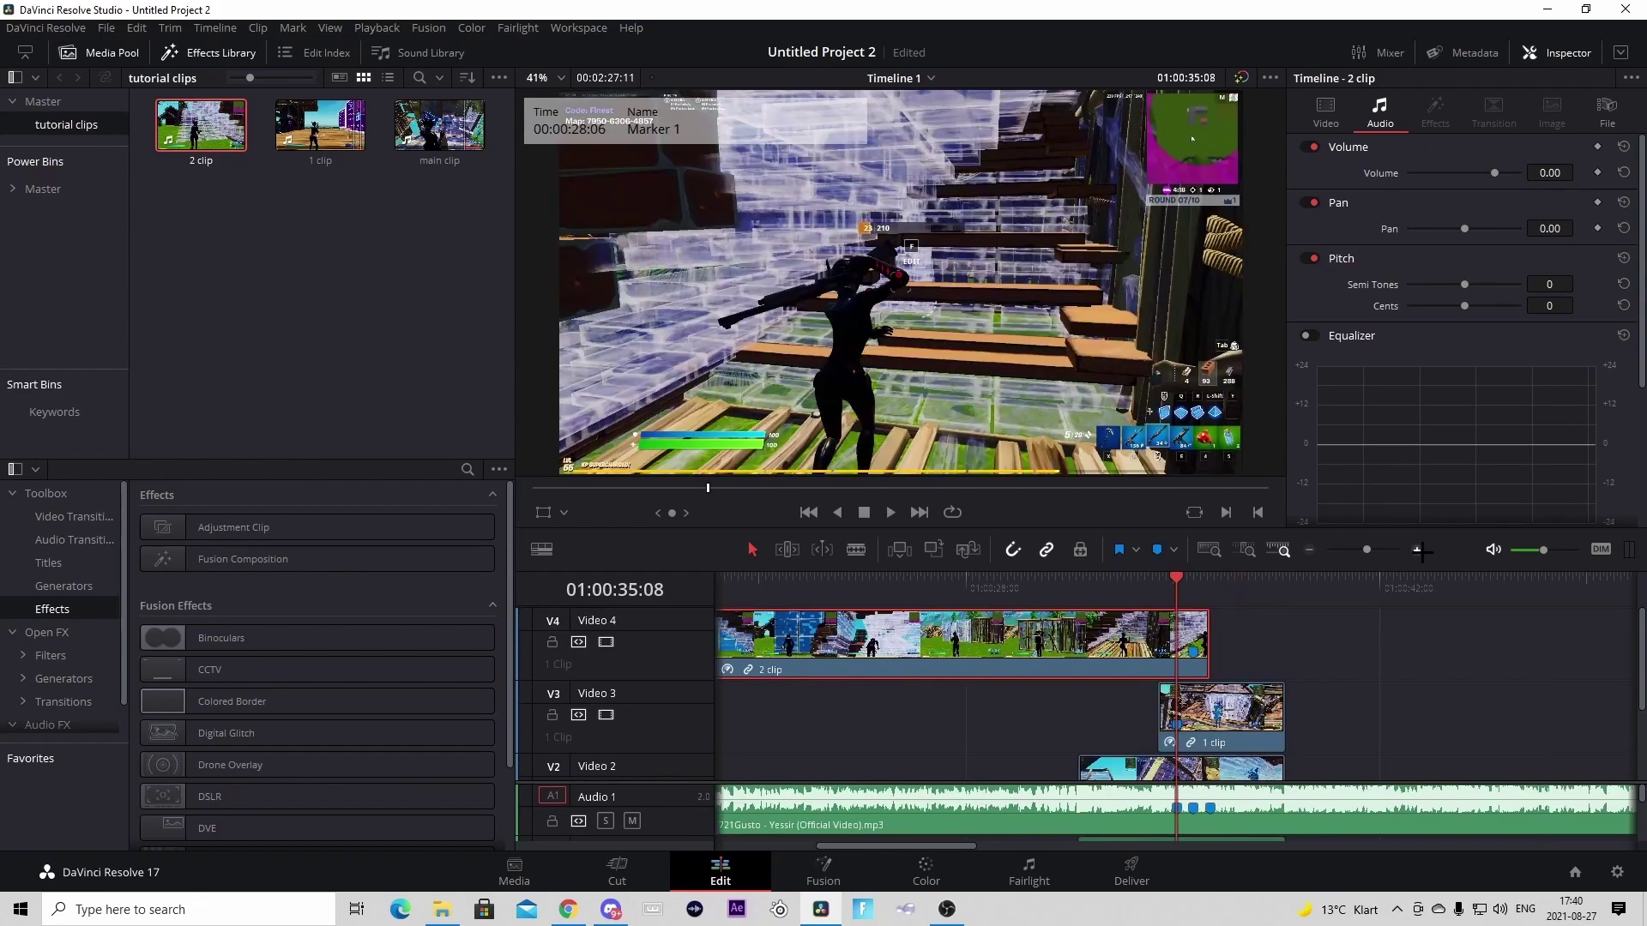
Split "2 clip" at the first beat marker, delete the part before it and play back the cut
click(1416, 549)
scroll(1183, 584, down, 2)
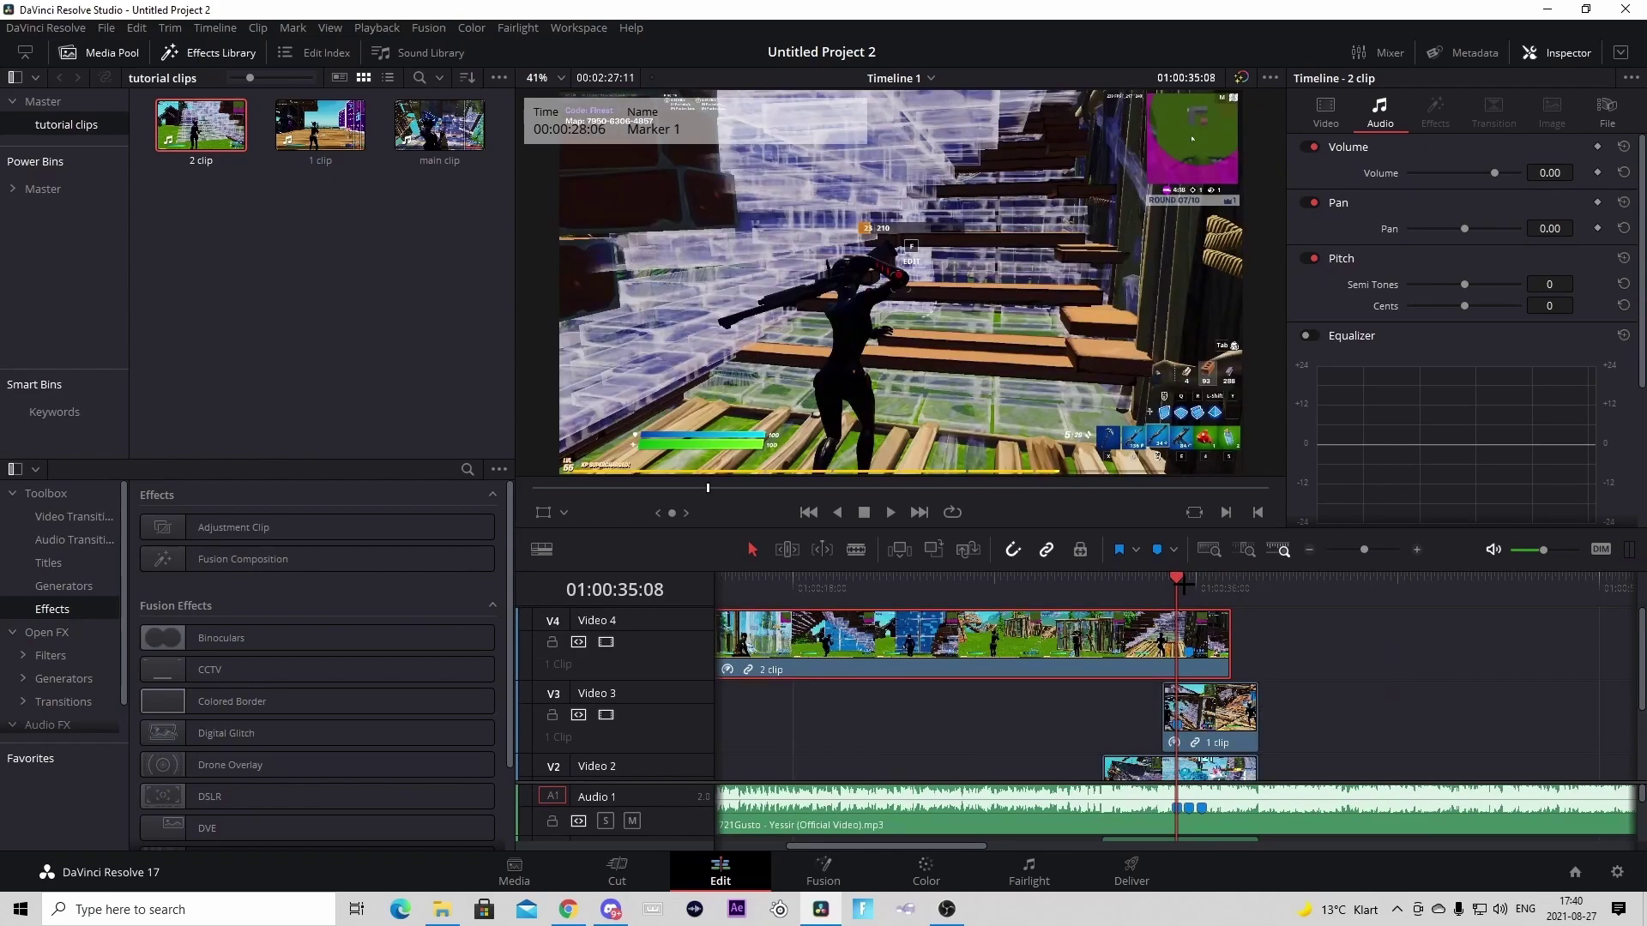
scroll(1330, 614, down, 2)
scroll(1330, 614, up, 1)
scroll(1178, 814, up, 2)
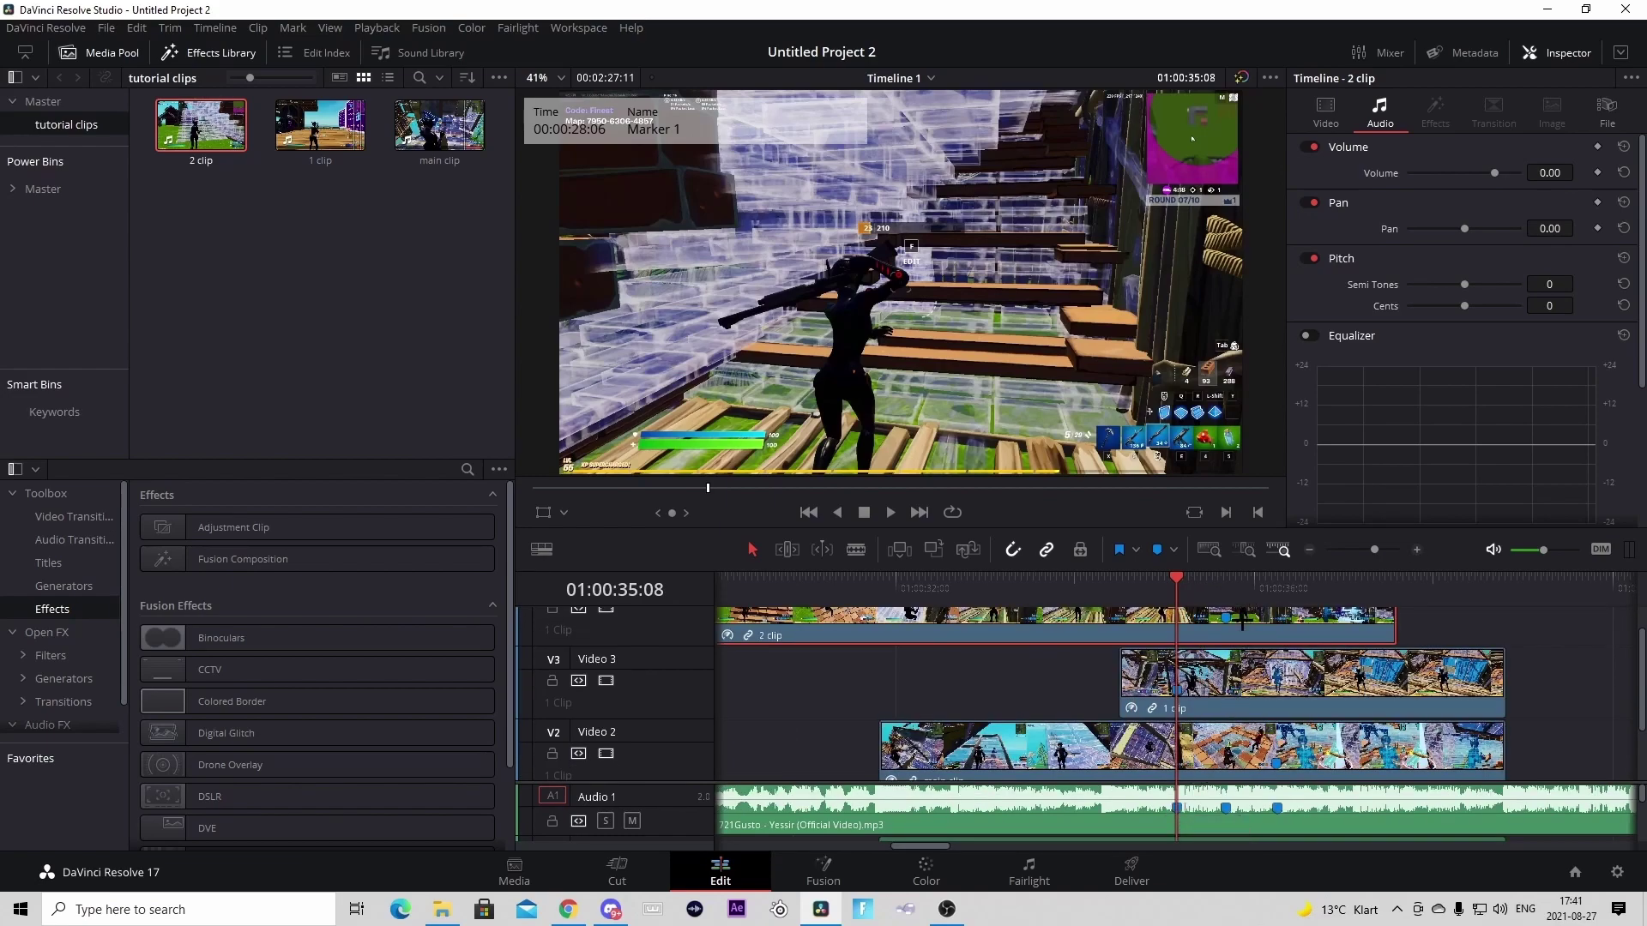
key(ctrl+b)
key(BackSpace)
scroll(1173, 652, up, 1)
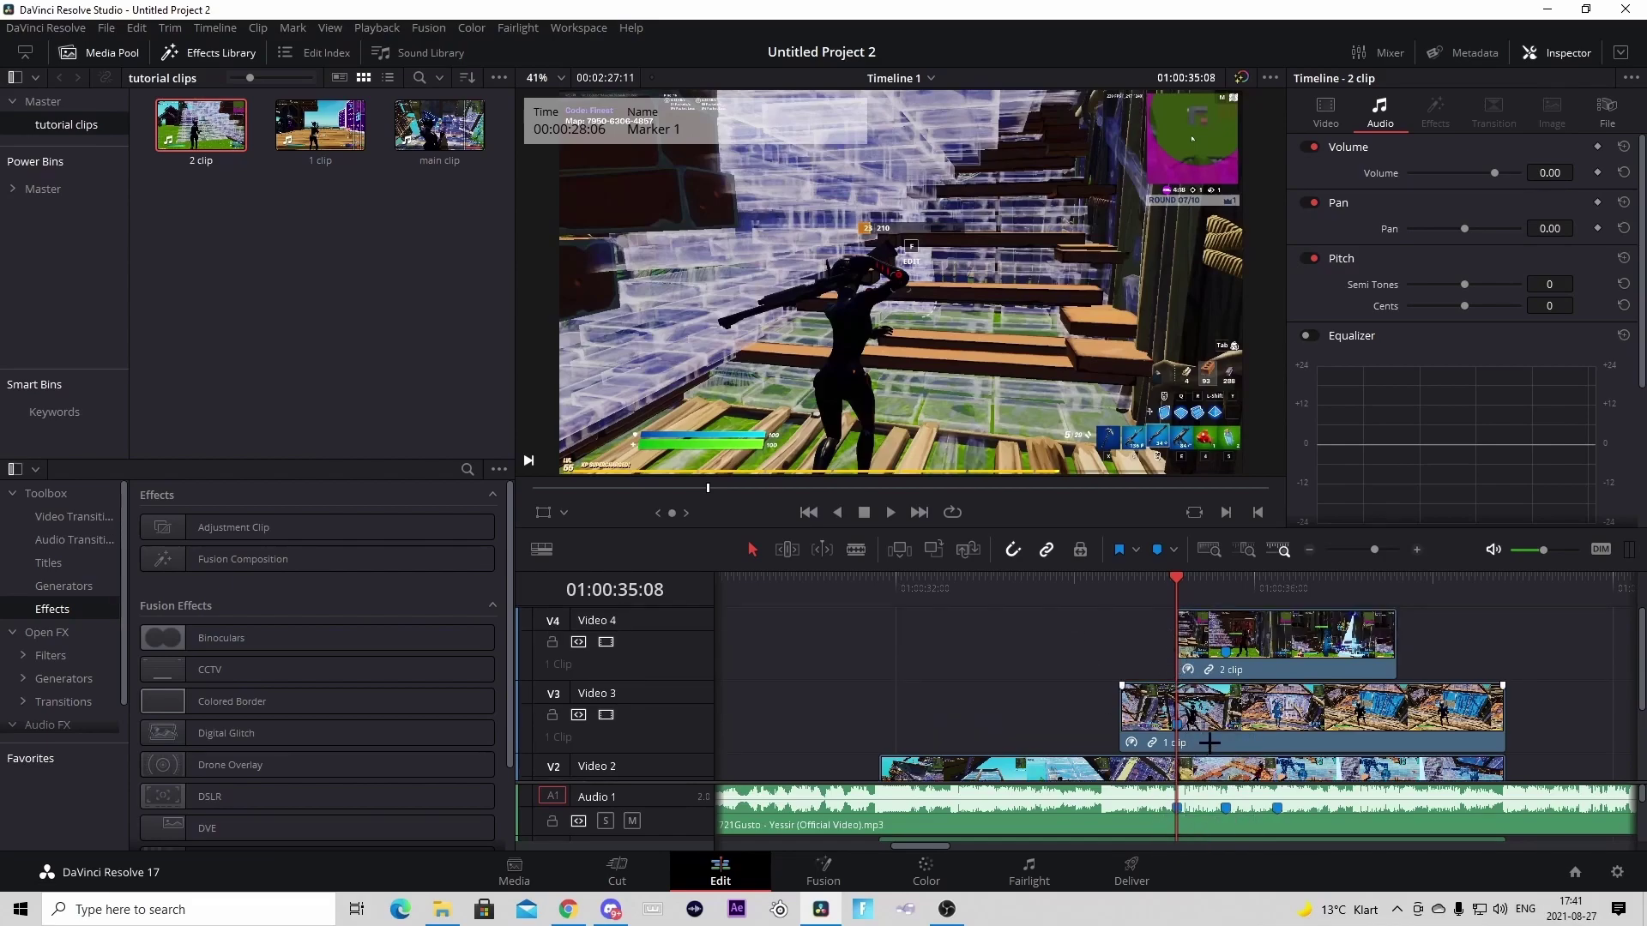
key(space)
key(space)
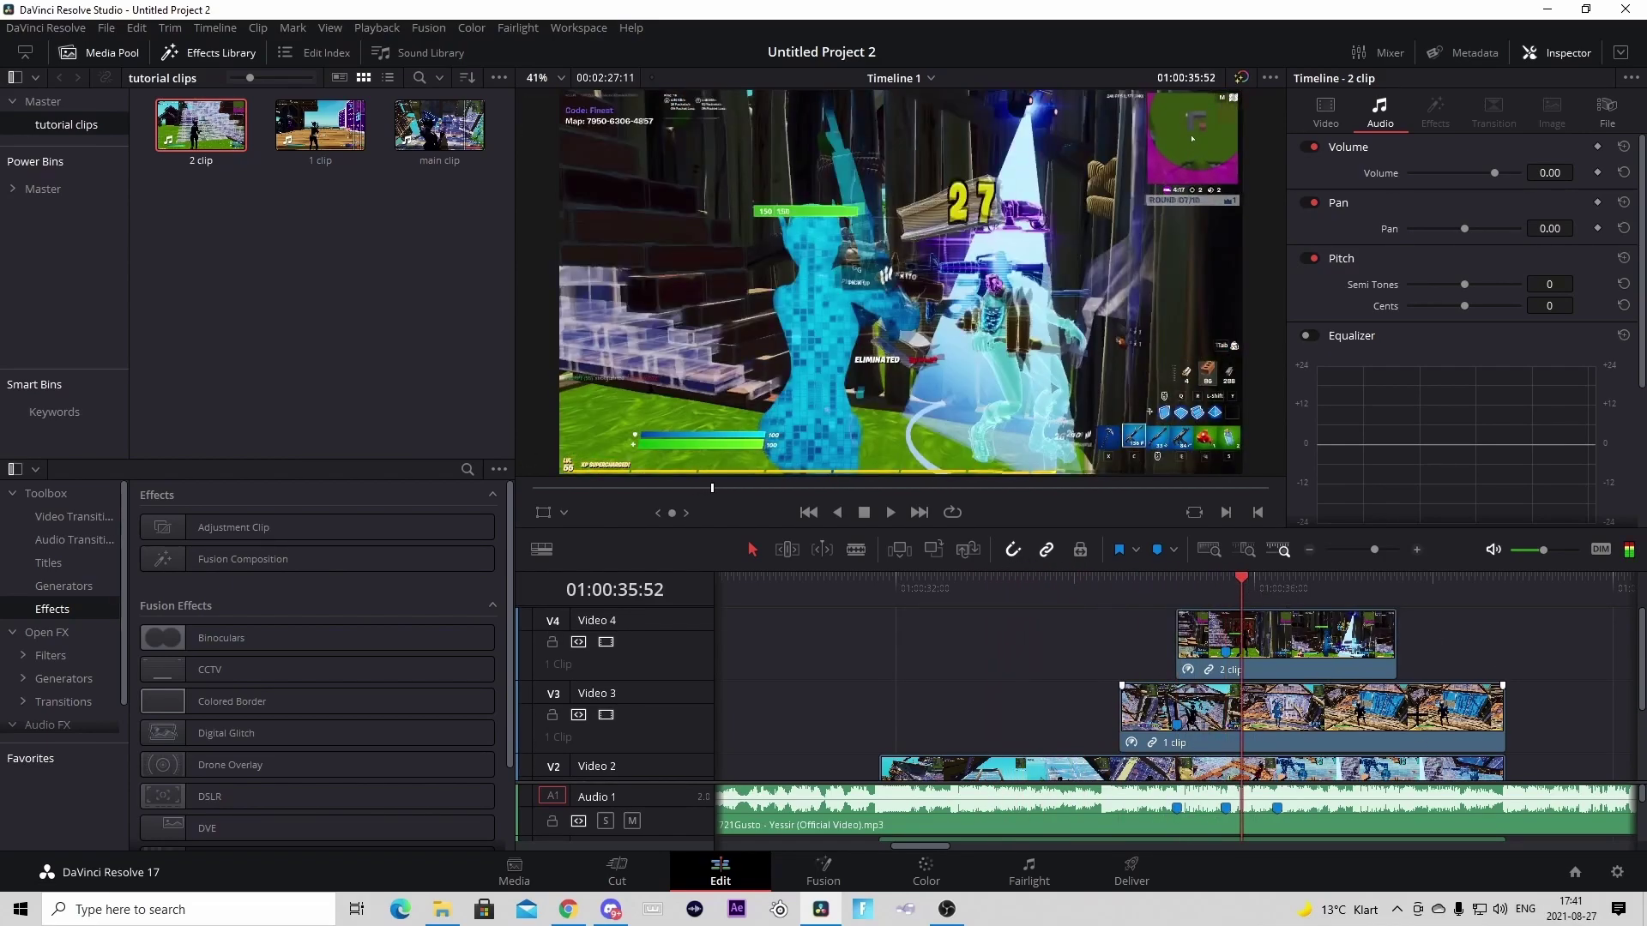
click(1144, 584)
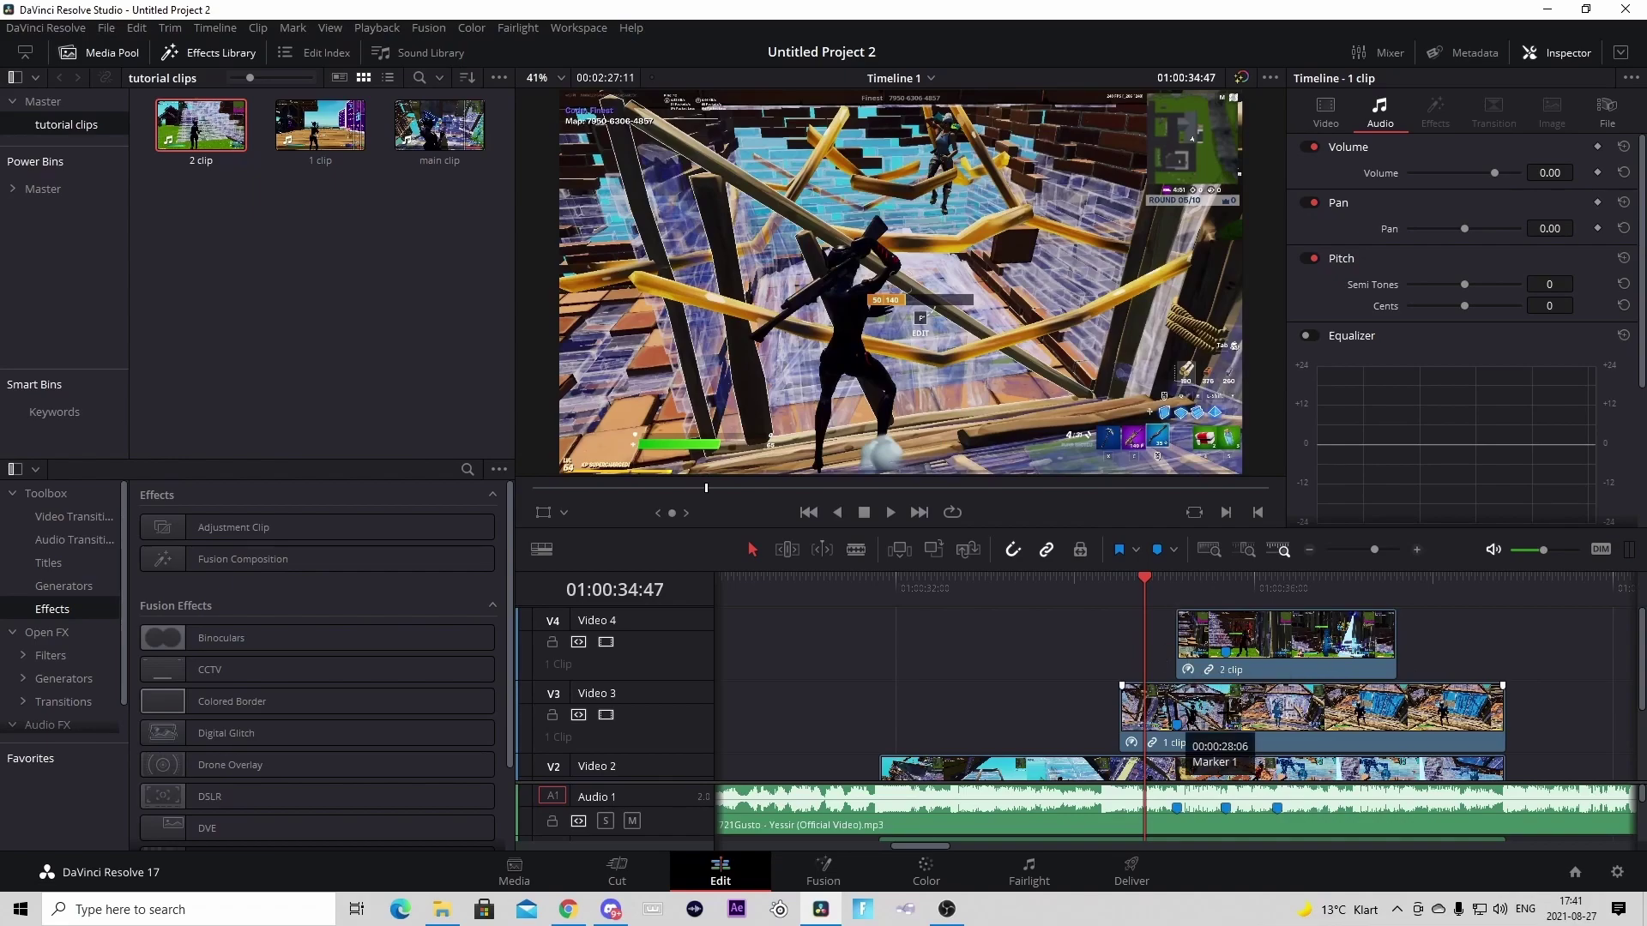
Open "1 clip" in Fusion and attach a Rectangle mask to MediaIn1, with its node just above
click(1253, 583)
right_click(1300, 697)
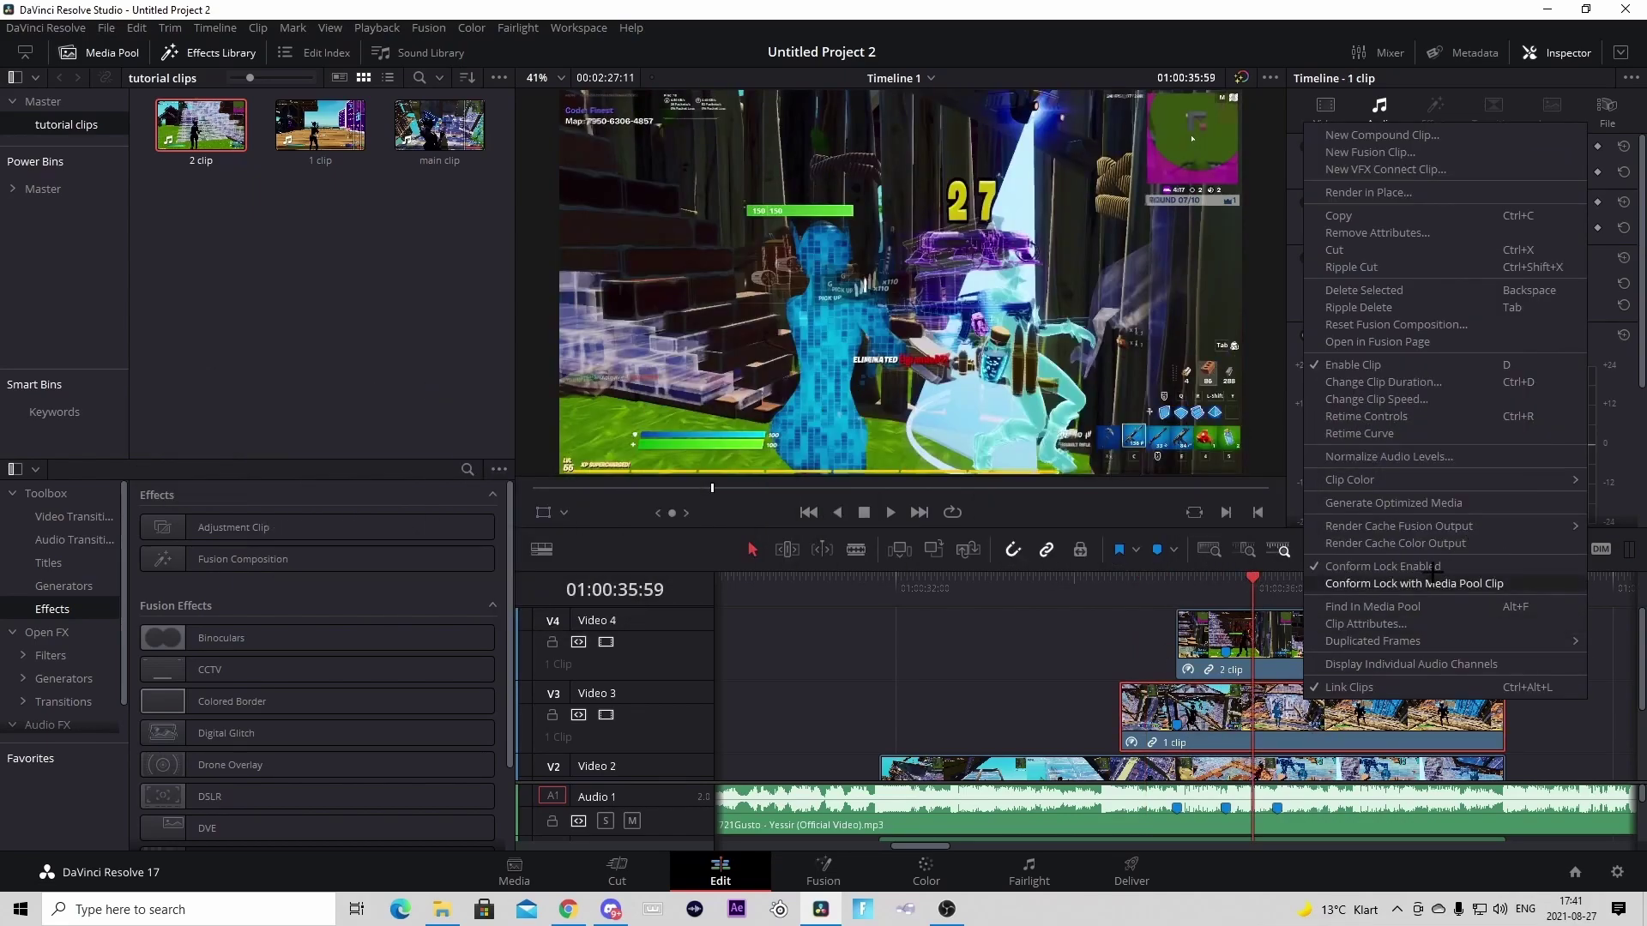
click(1453, 340)
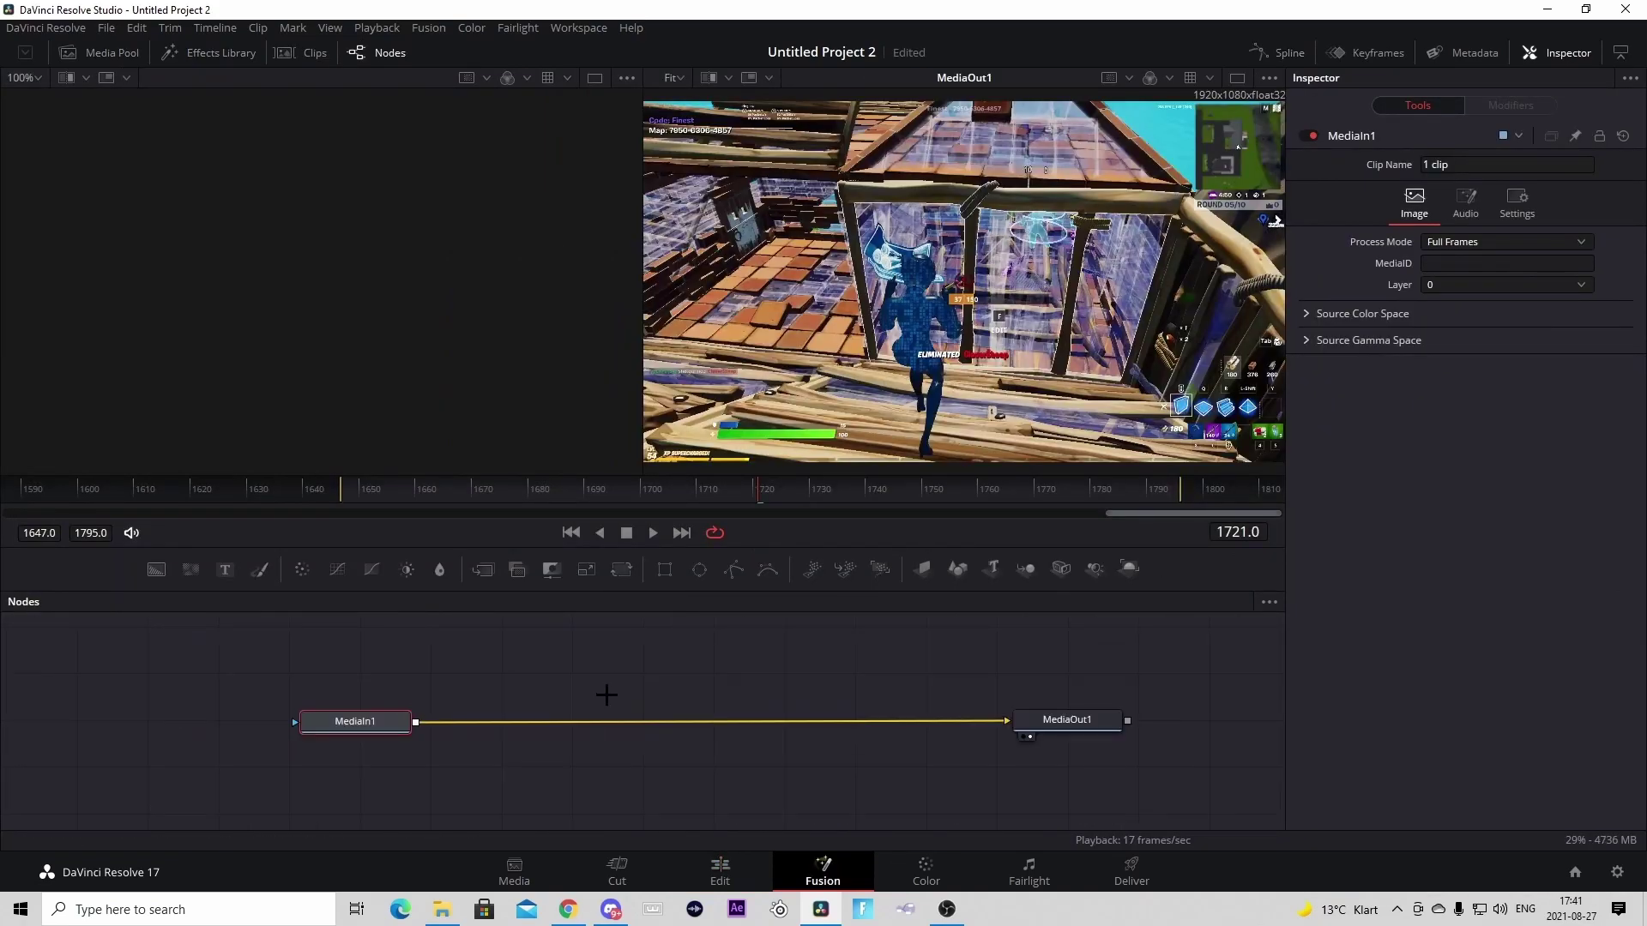
click(665, 570)
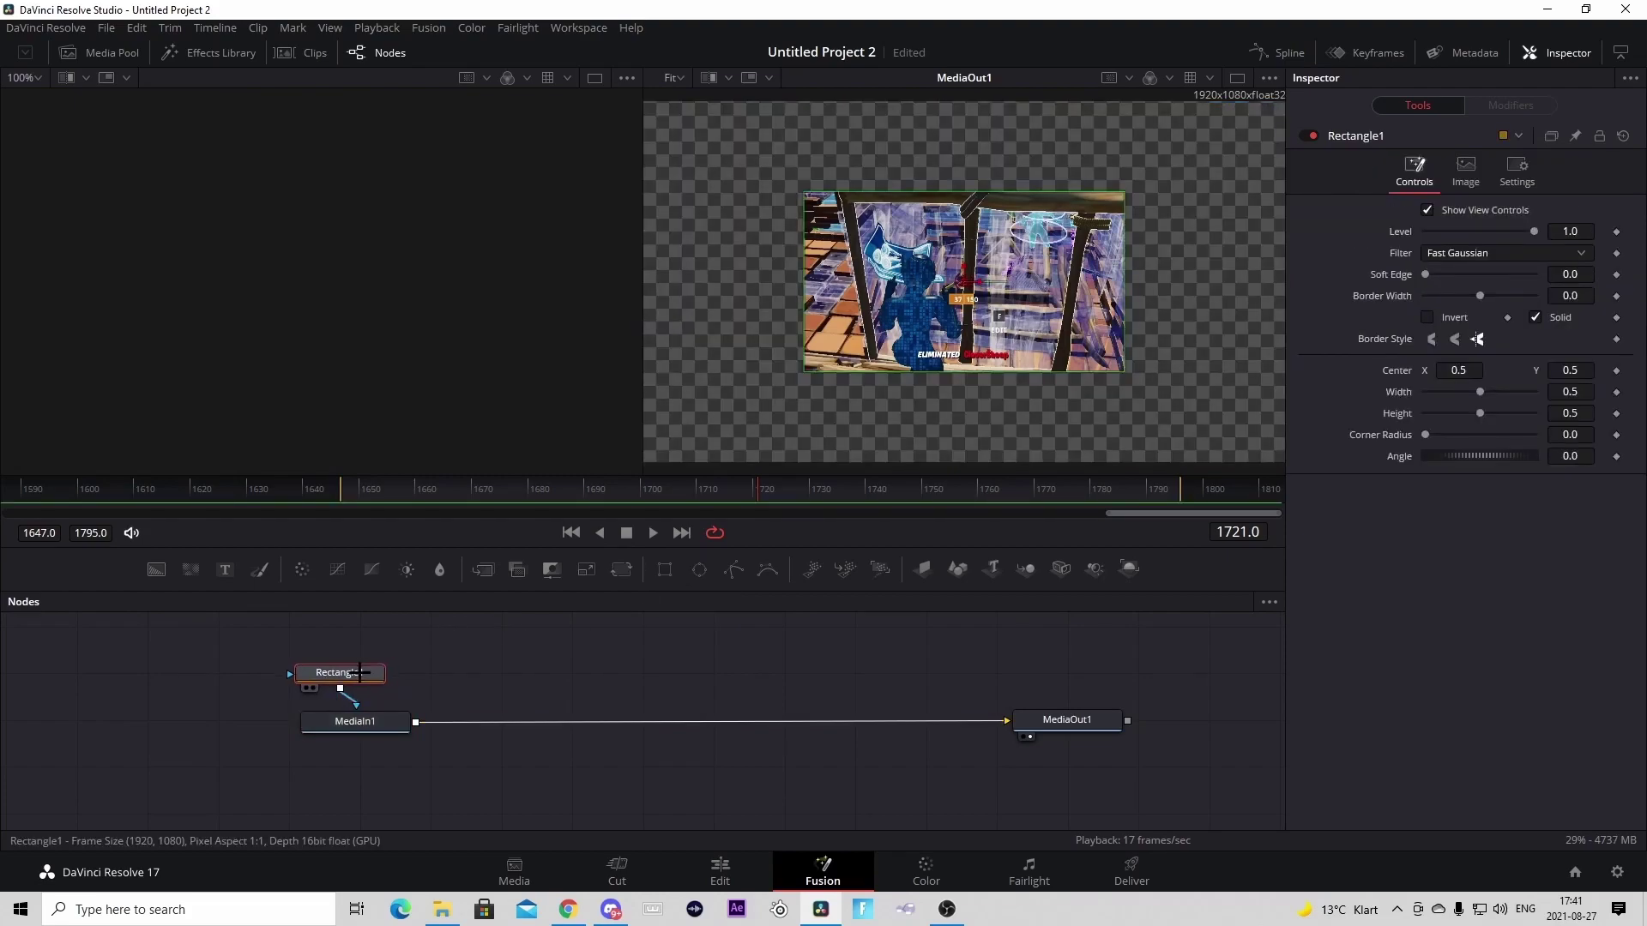
drag(343, 673, 368, 672)
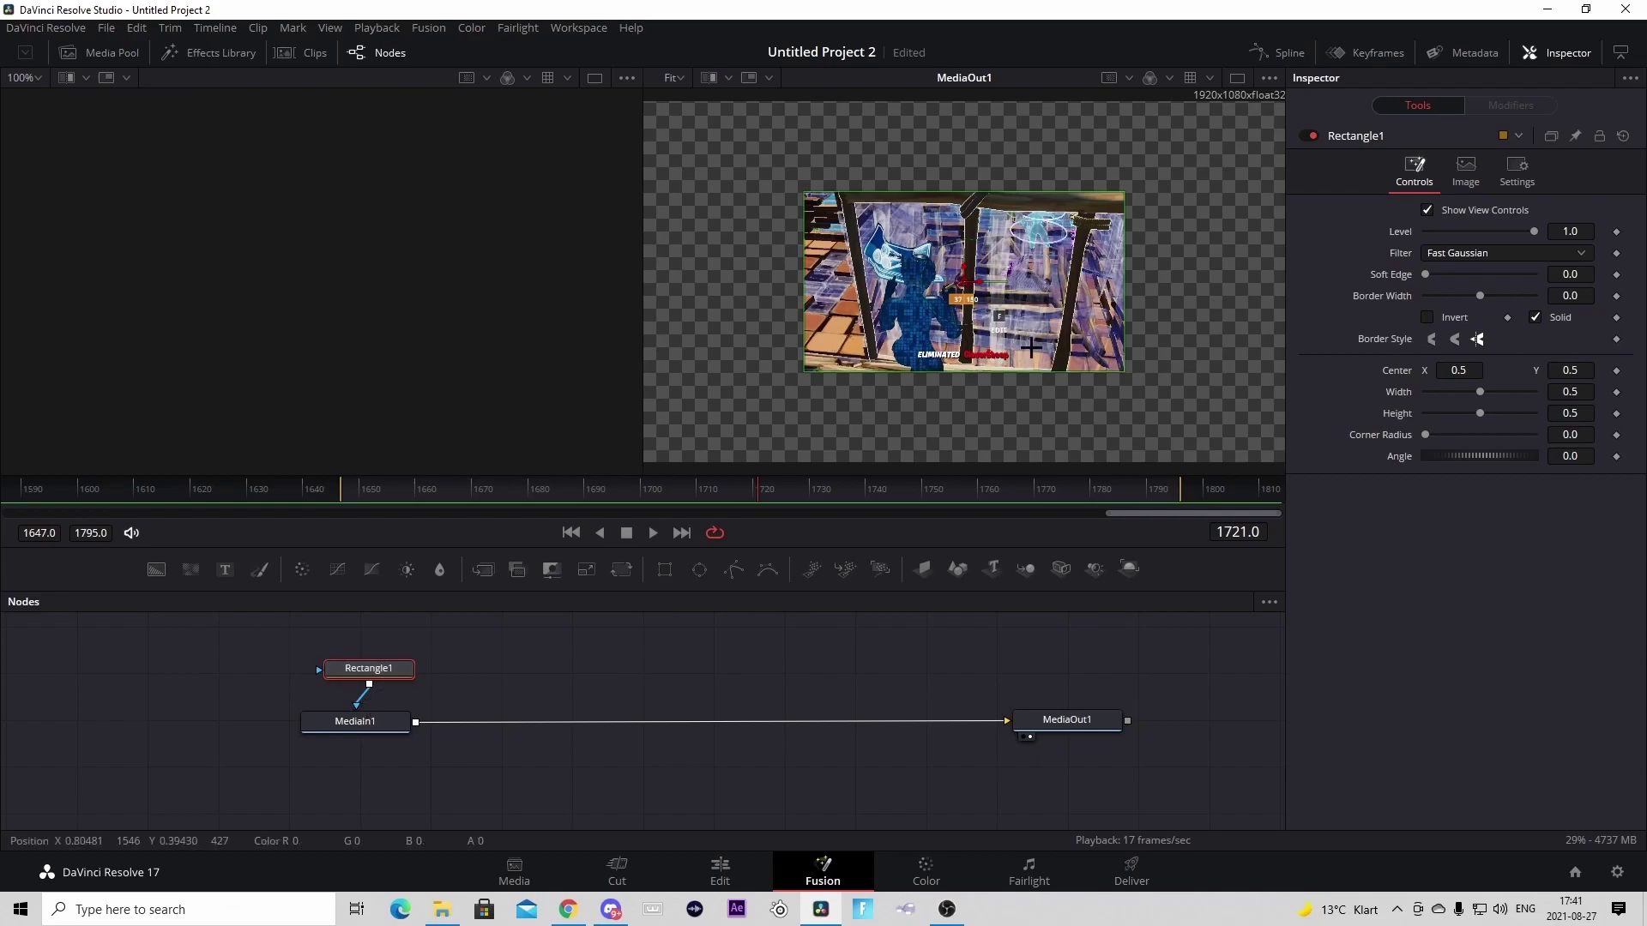
Resize the rectangle mask to a tall centre strip about 0.33 wide and 1.28 high, exceeding the frame height
scroll(928, 310, down, 2)
scroll(1012, 358, up, 2)
drag(1112, 307, 1062, 312)
scroll(1072, 313, down, 2)
drag(994, 232, 994, 133)
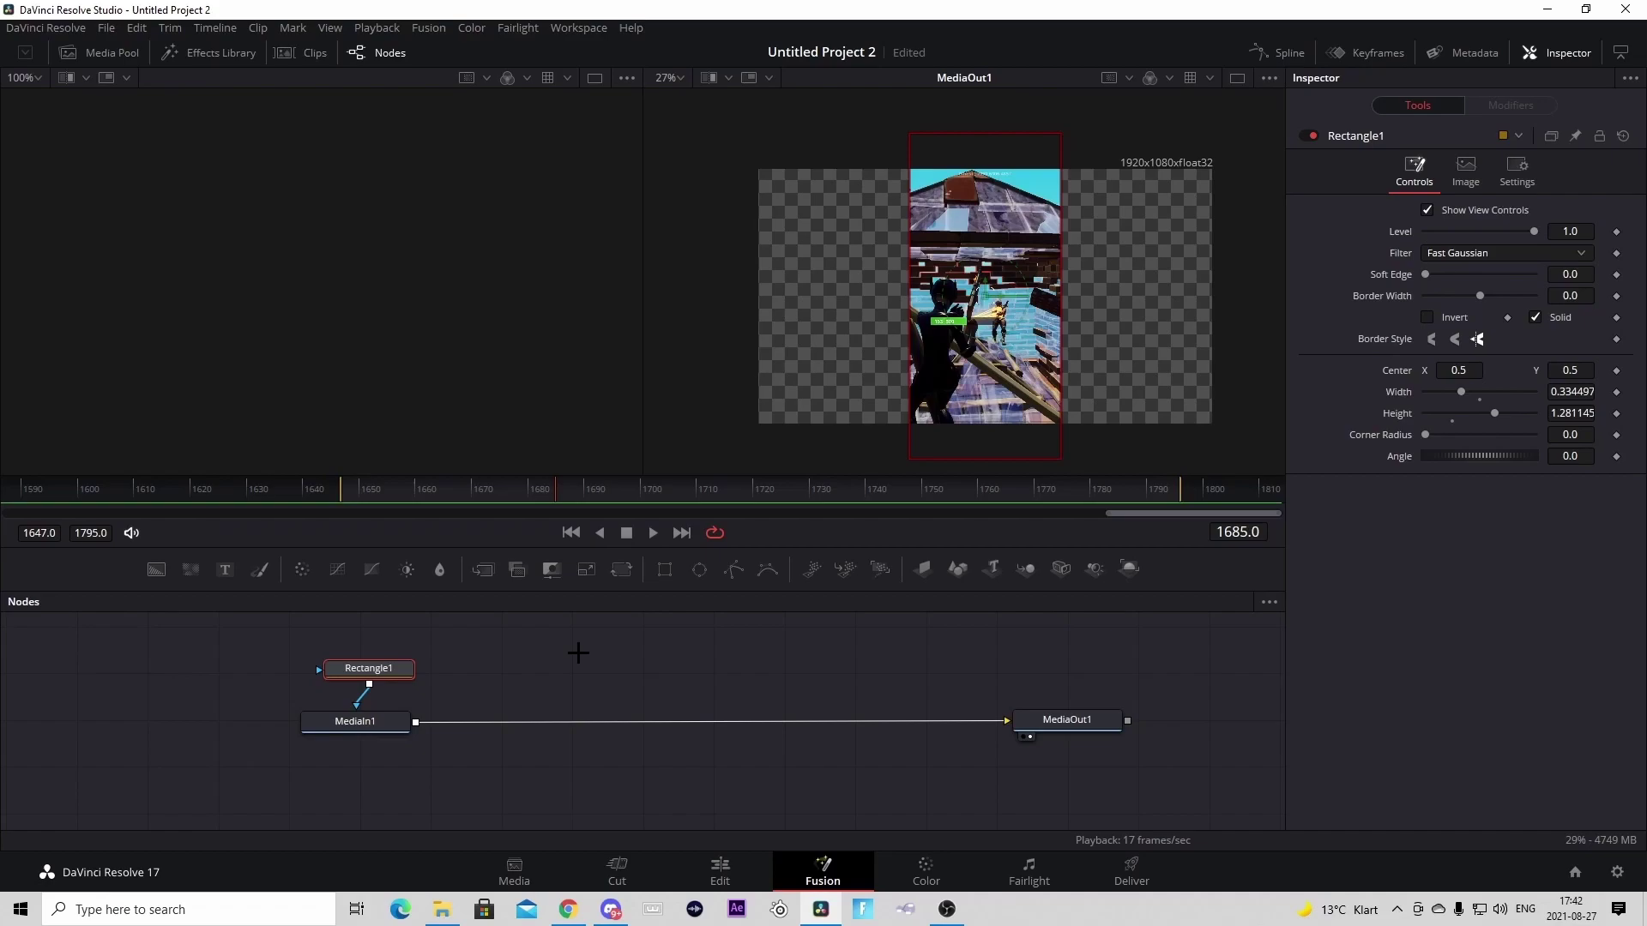
Save the Rectangle1 node as a macro named "rec tutorial" in the Macros folder and return to the Edit page
right_click(347, 668)
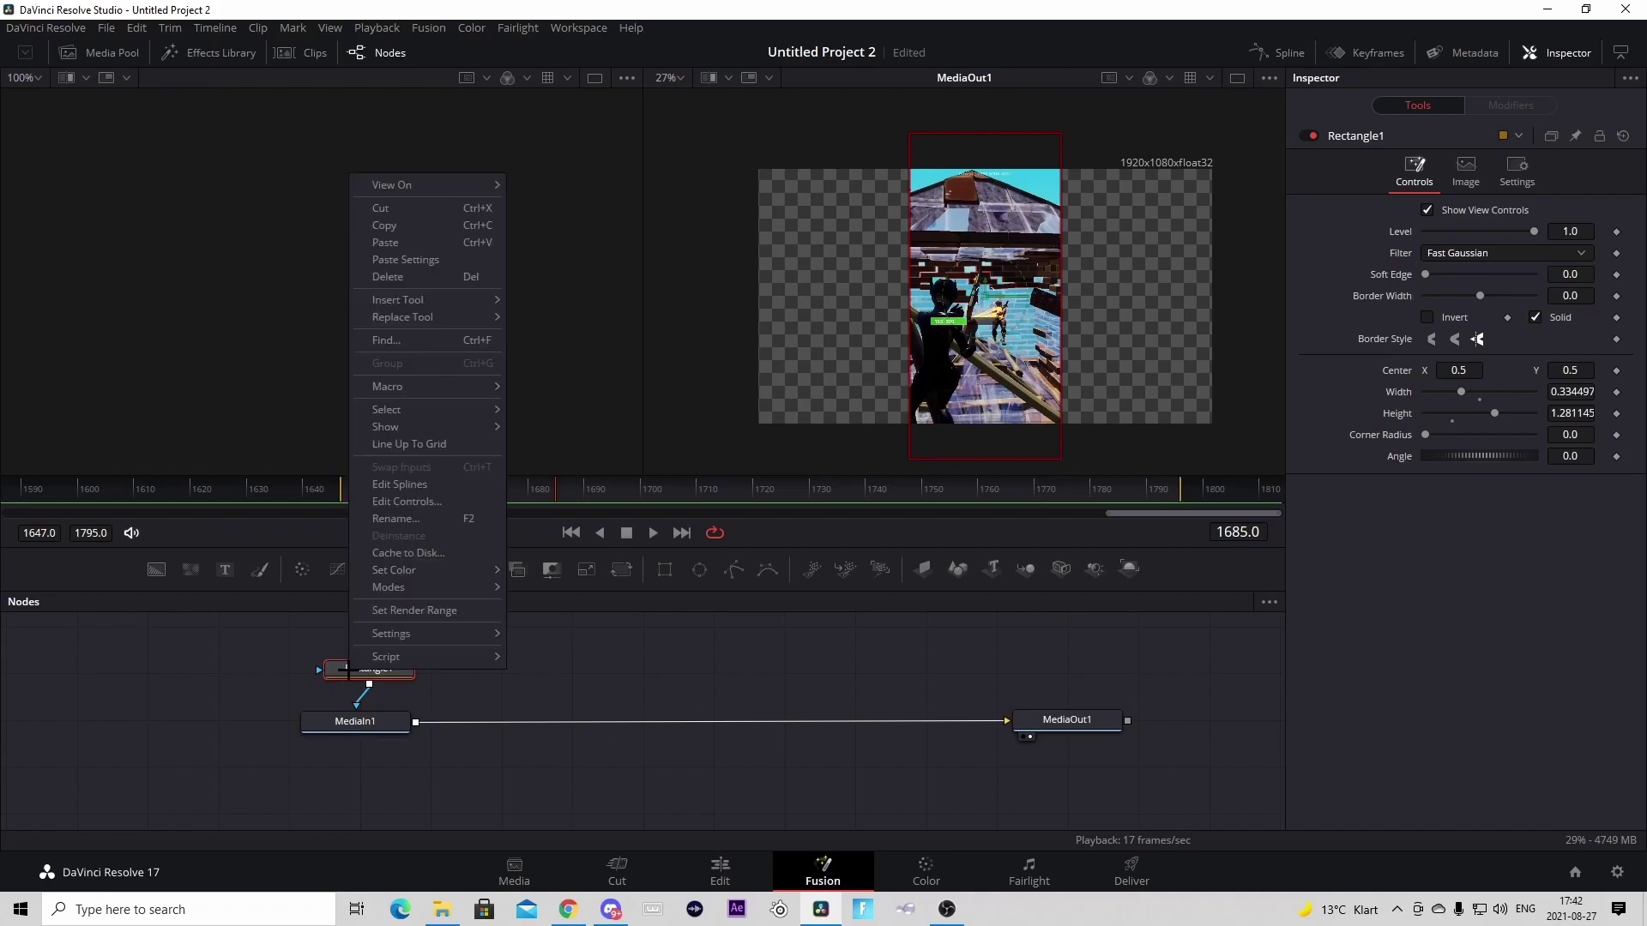
mouse_move(429, 386)
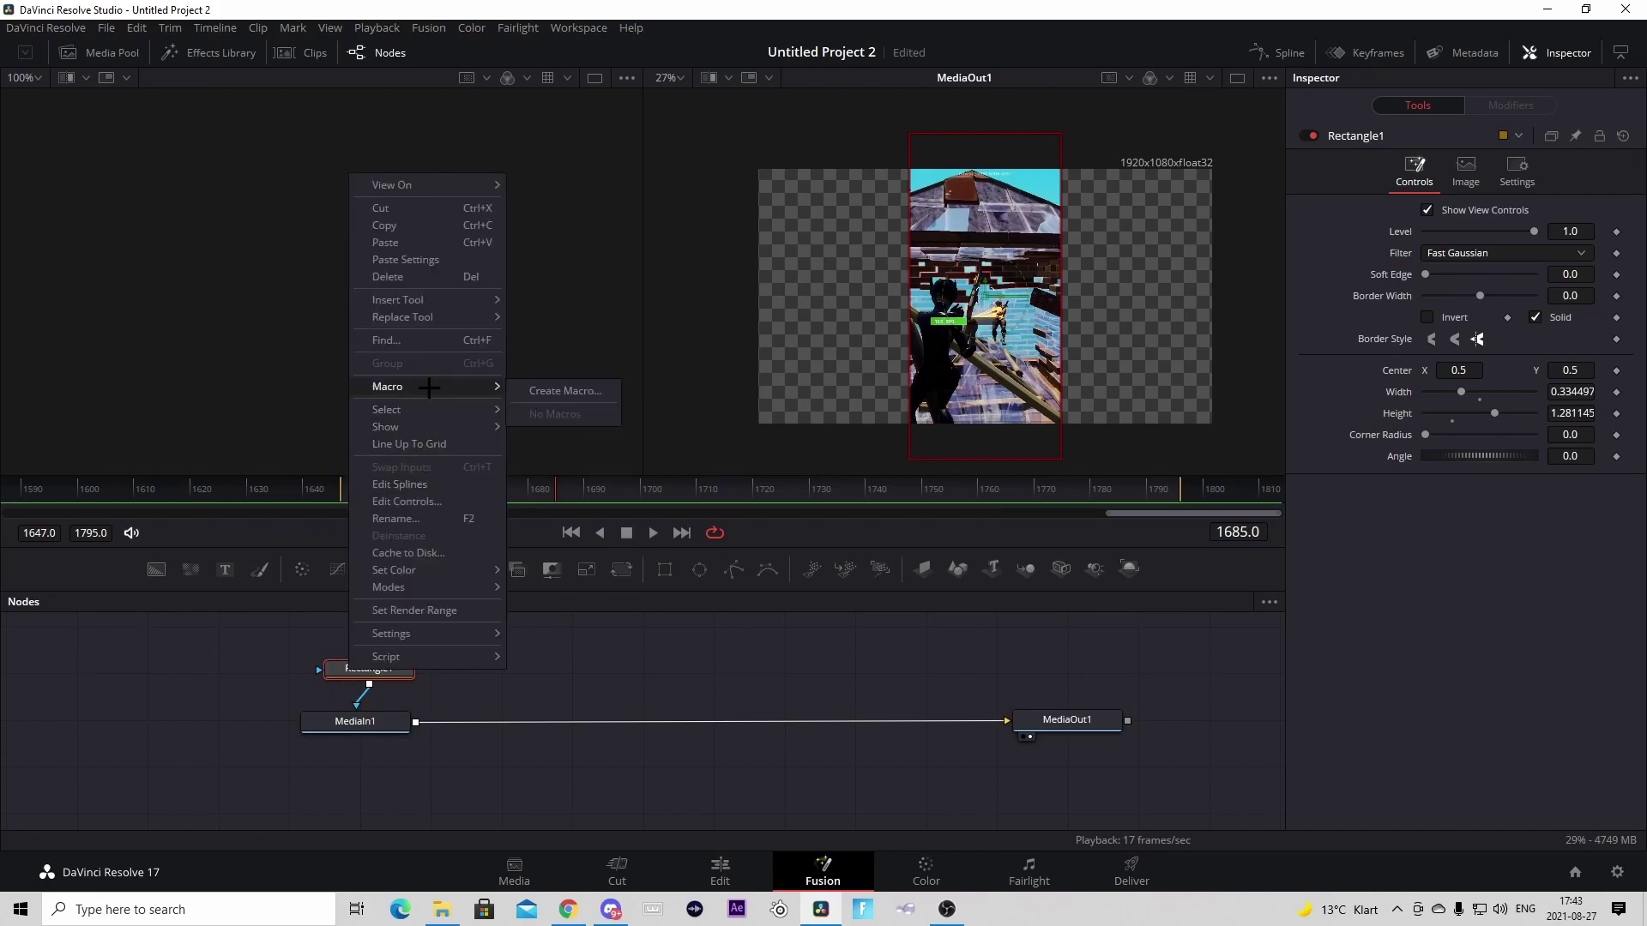
click(585, 391)
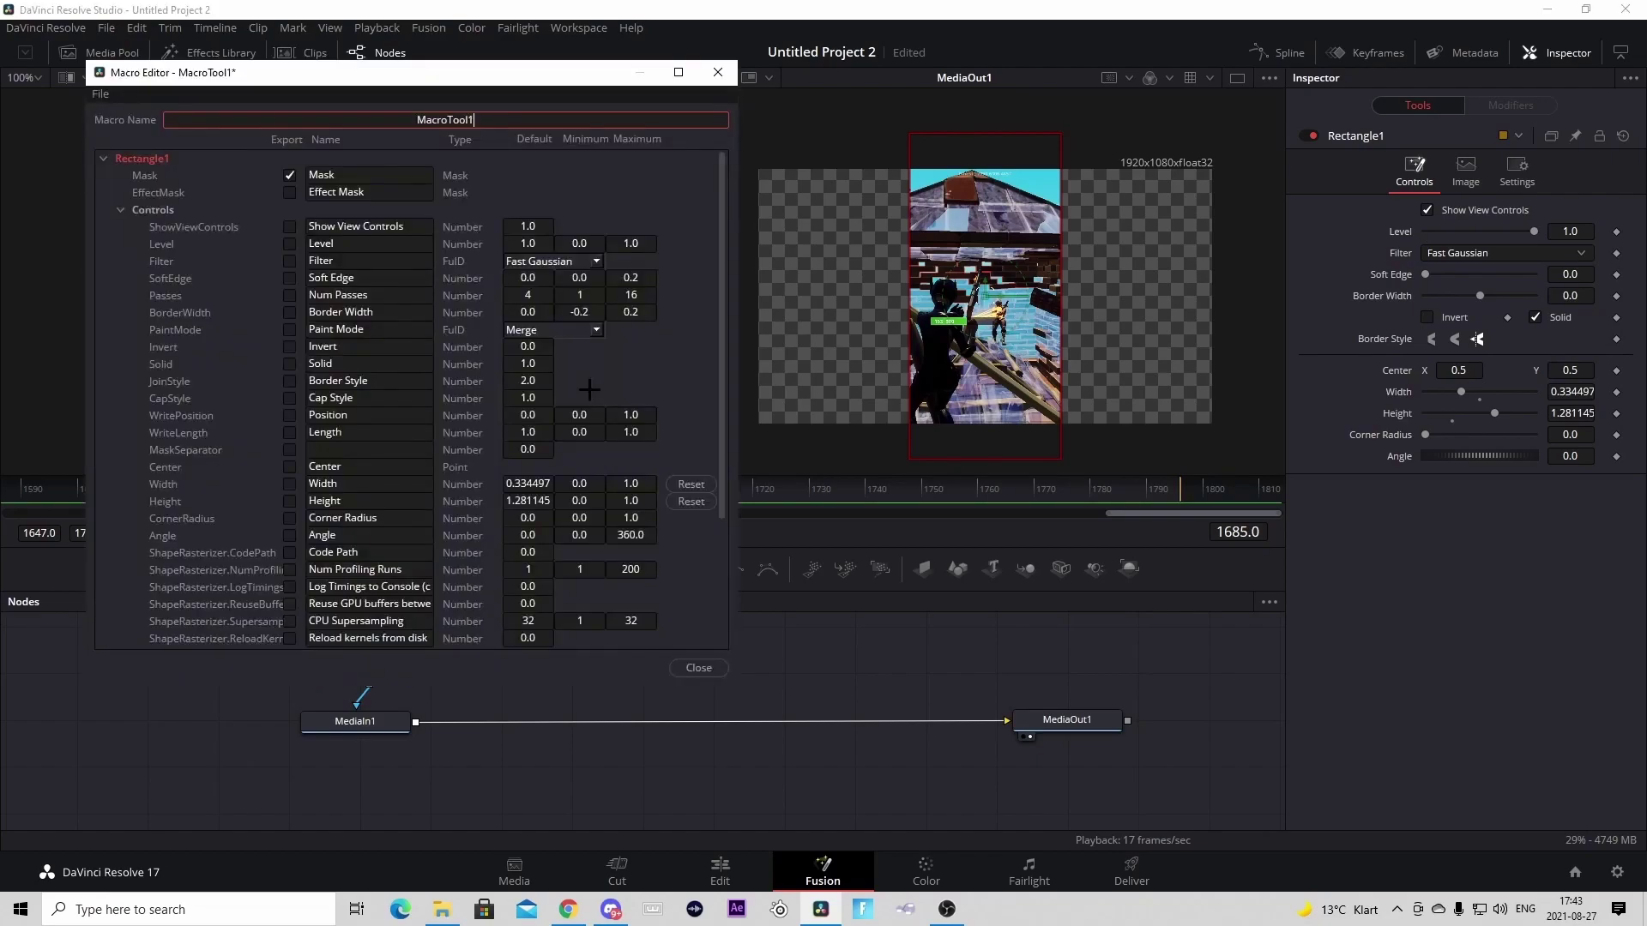
double_click(484, 120)
text(rec tutorial)
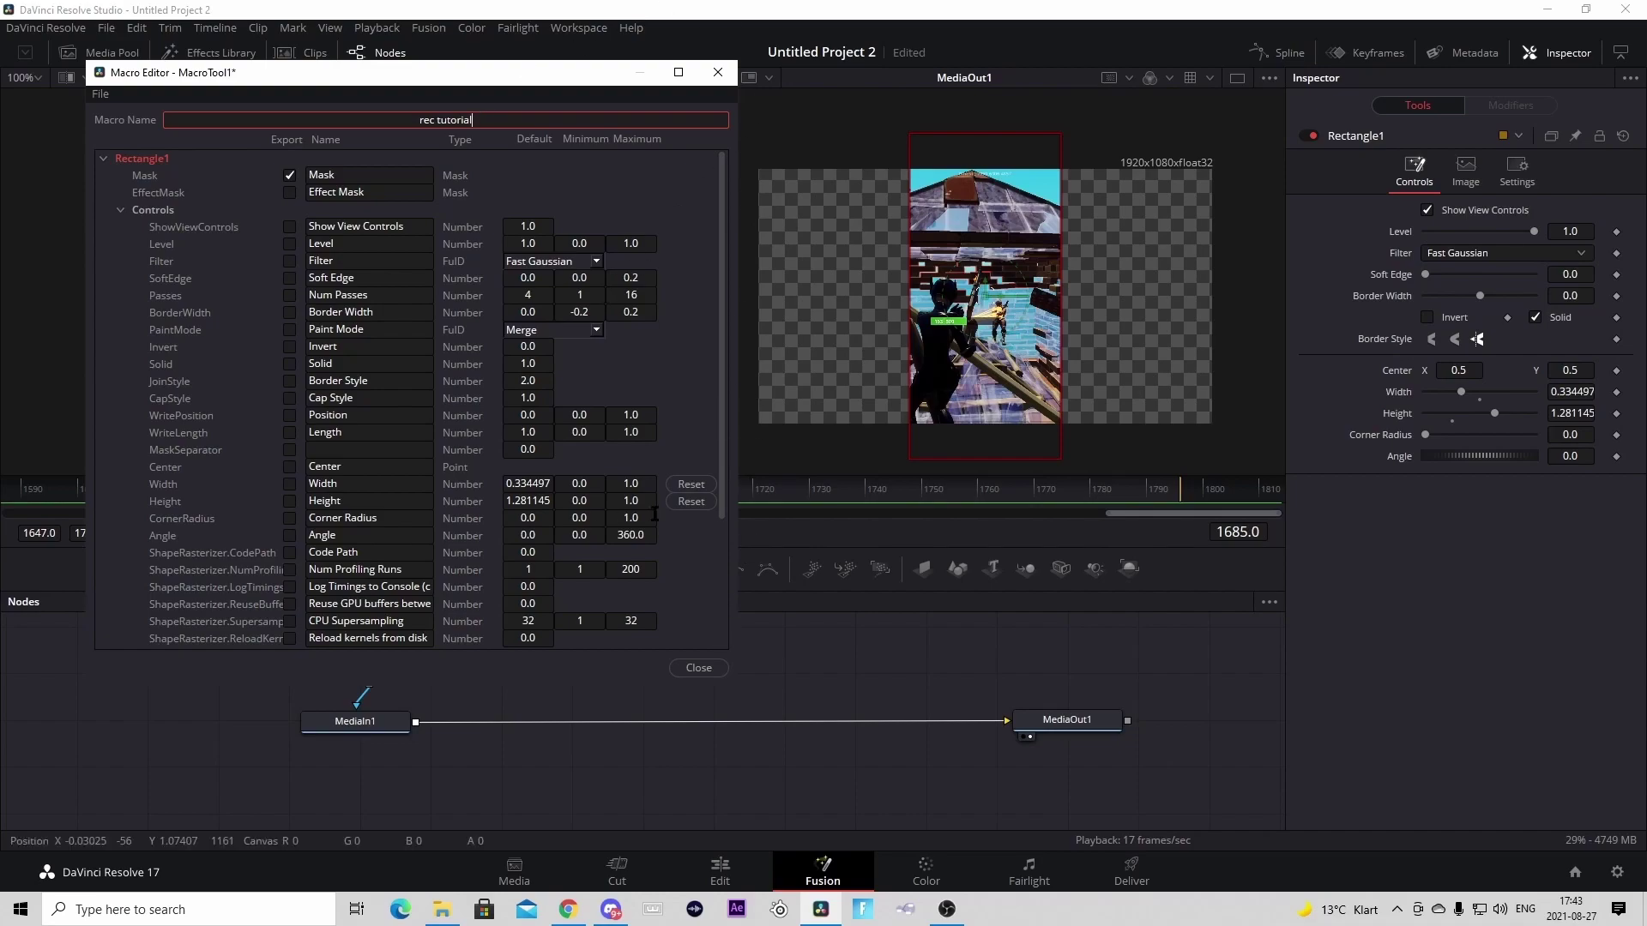
click(699, 667)
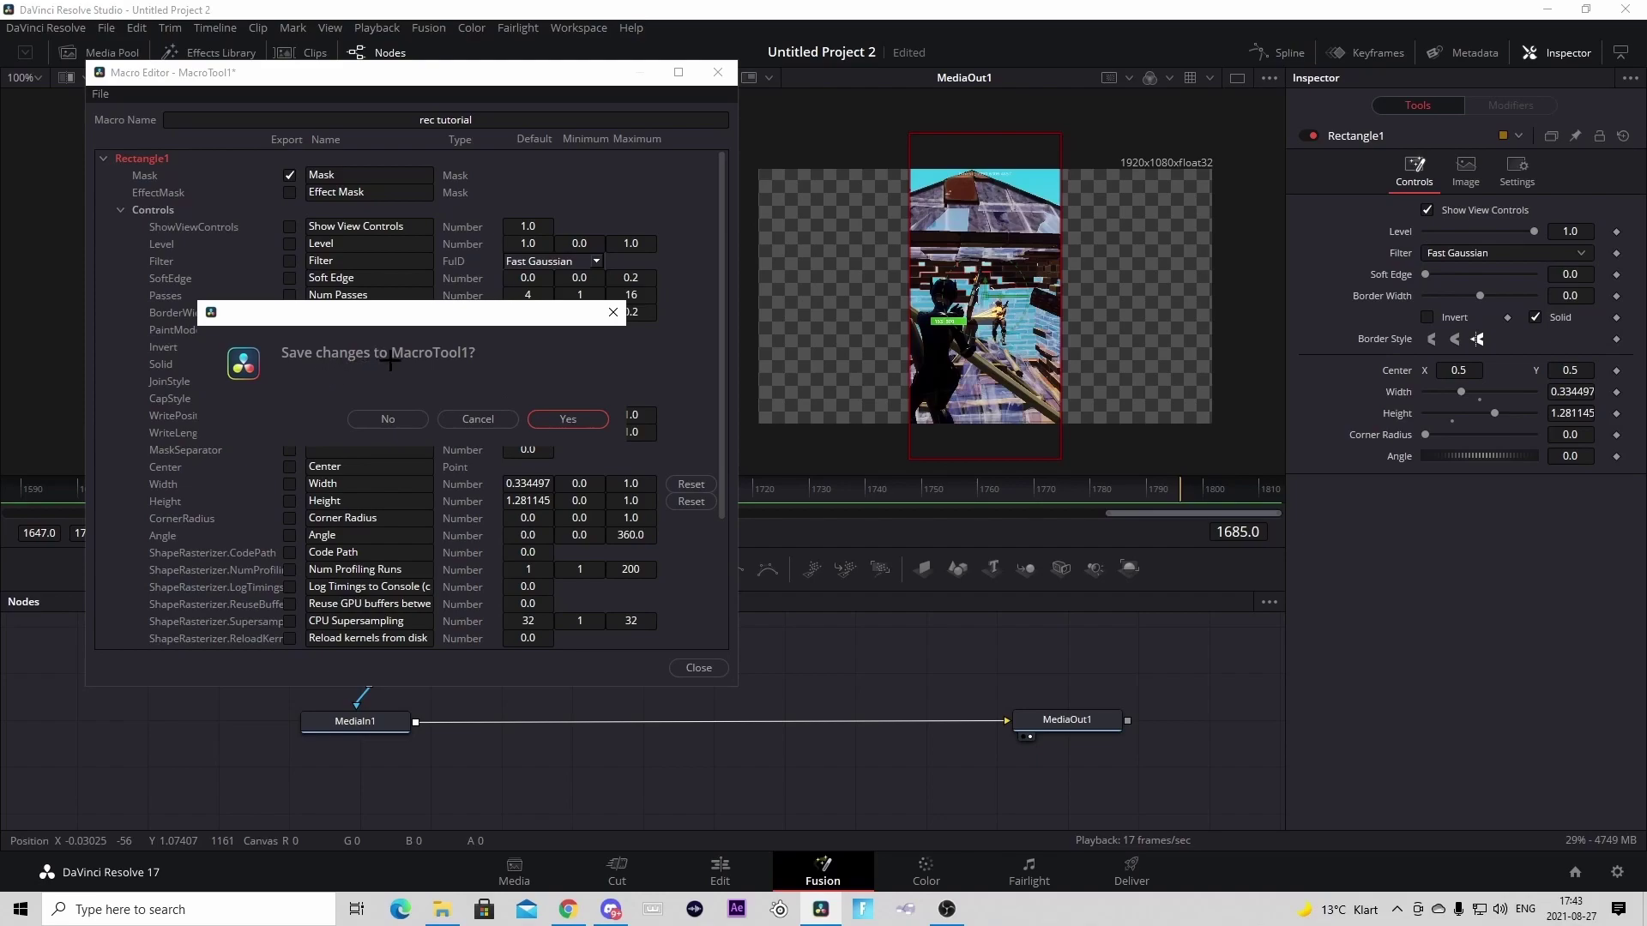
click(569, 418)
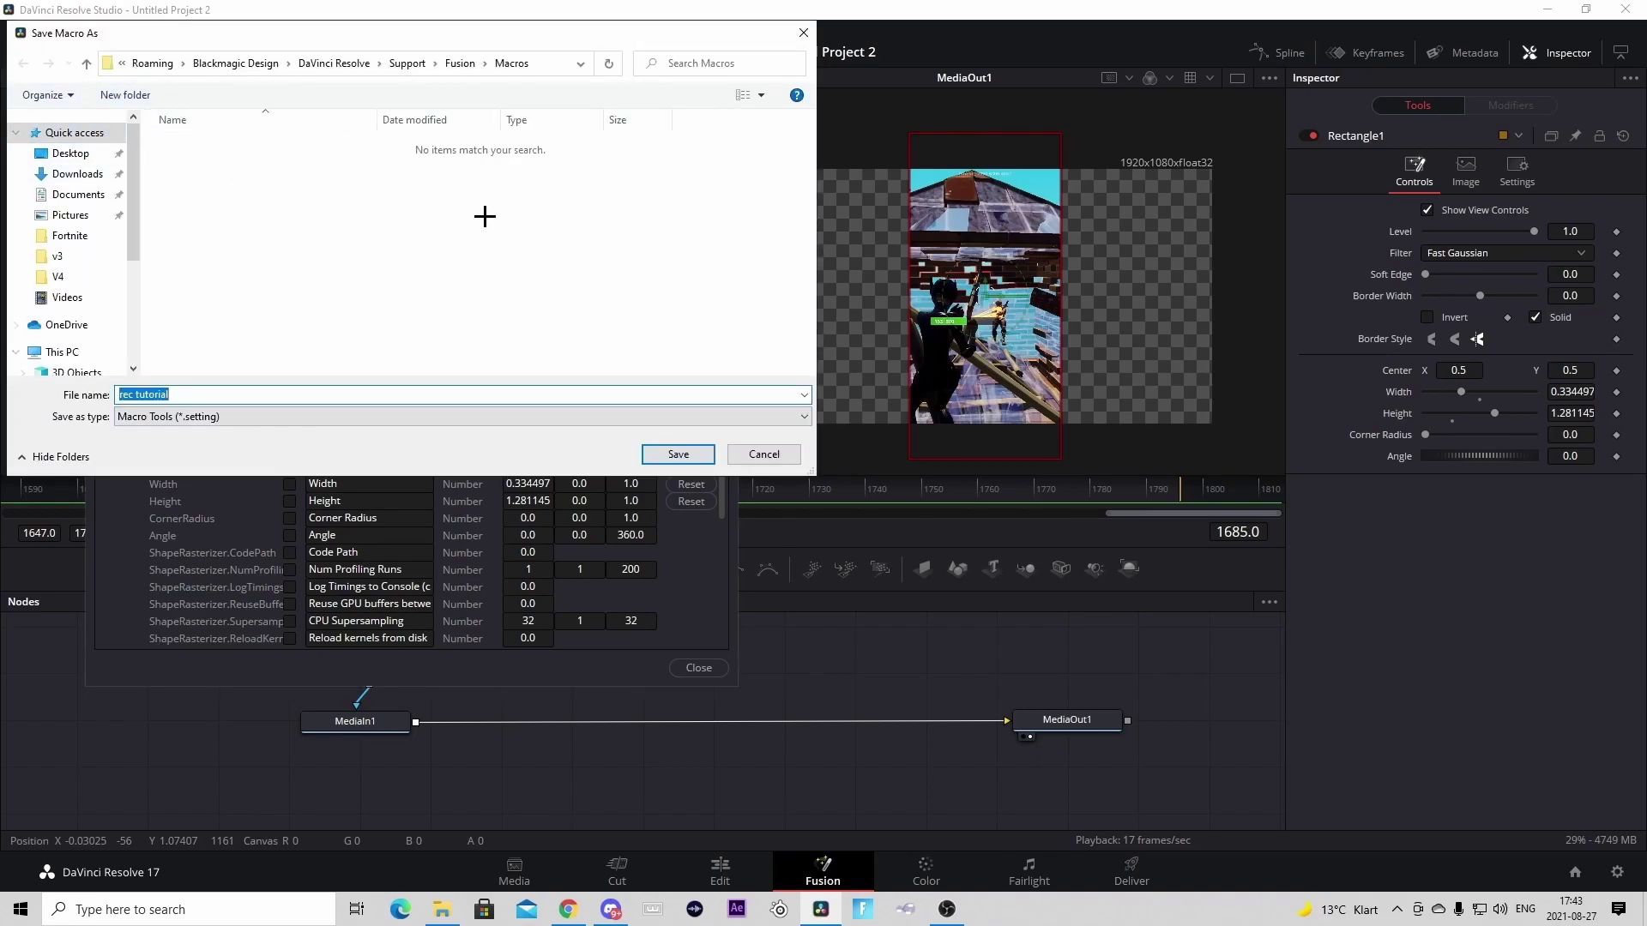
click(677, 454)
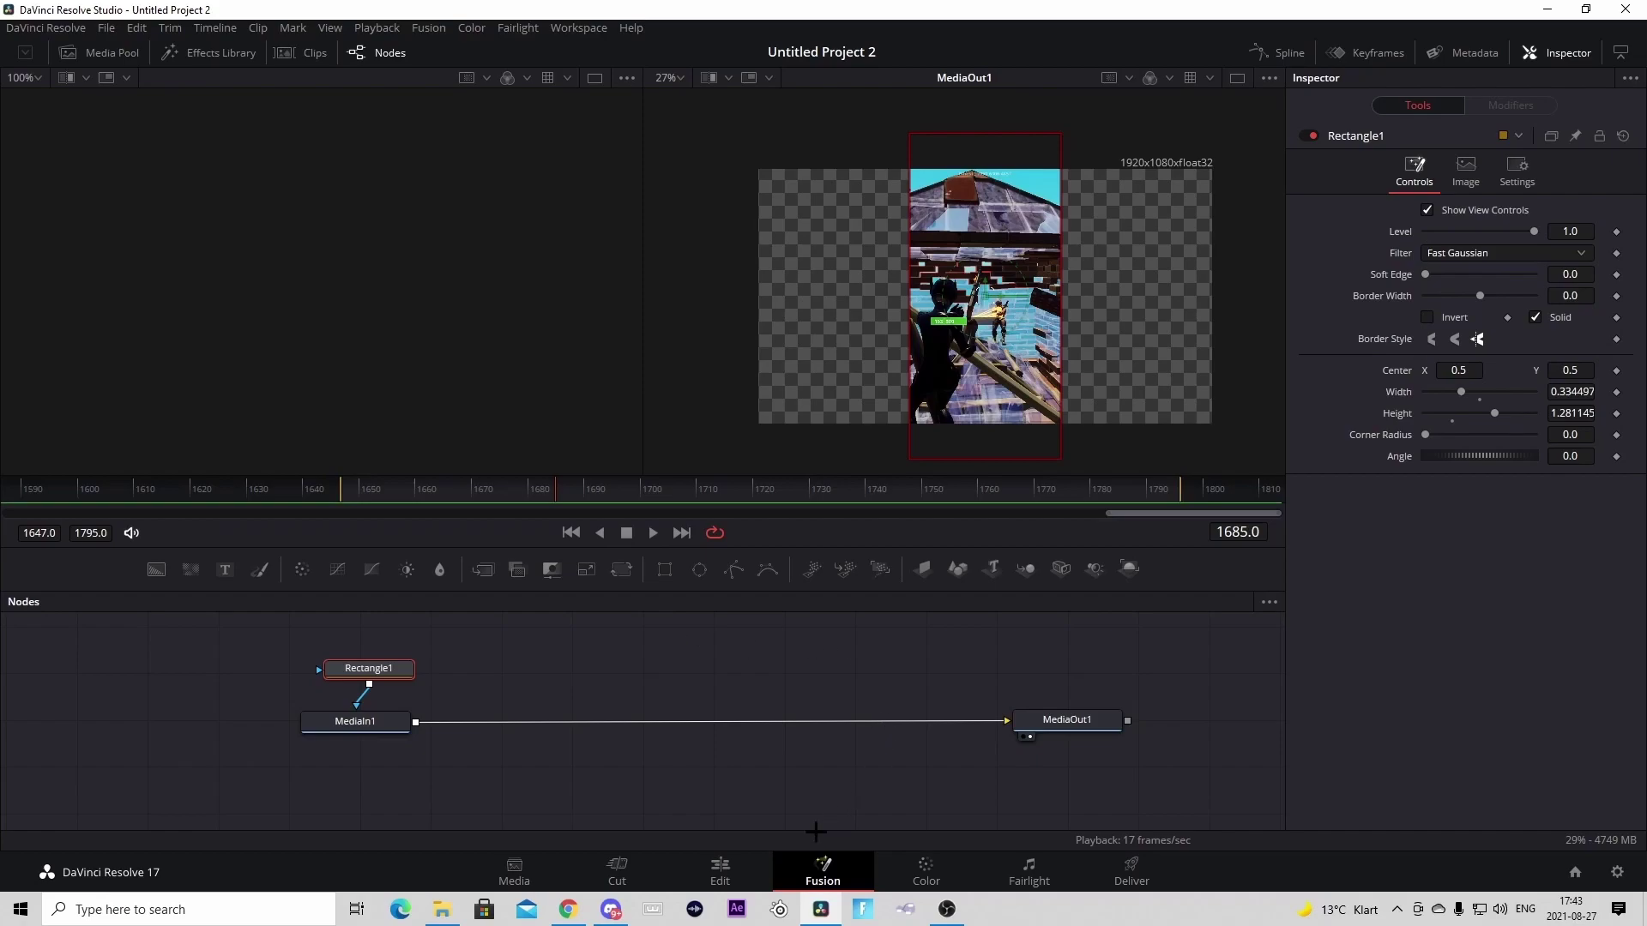
click(720, 871)
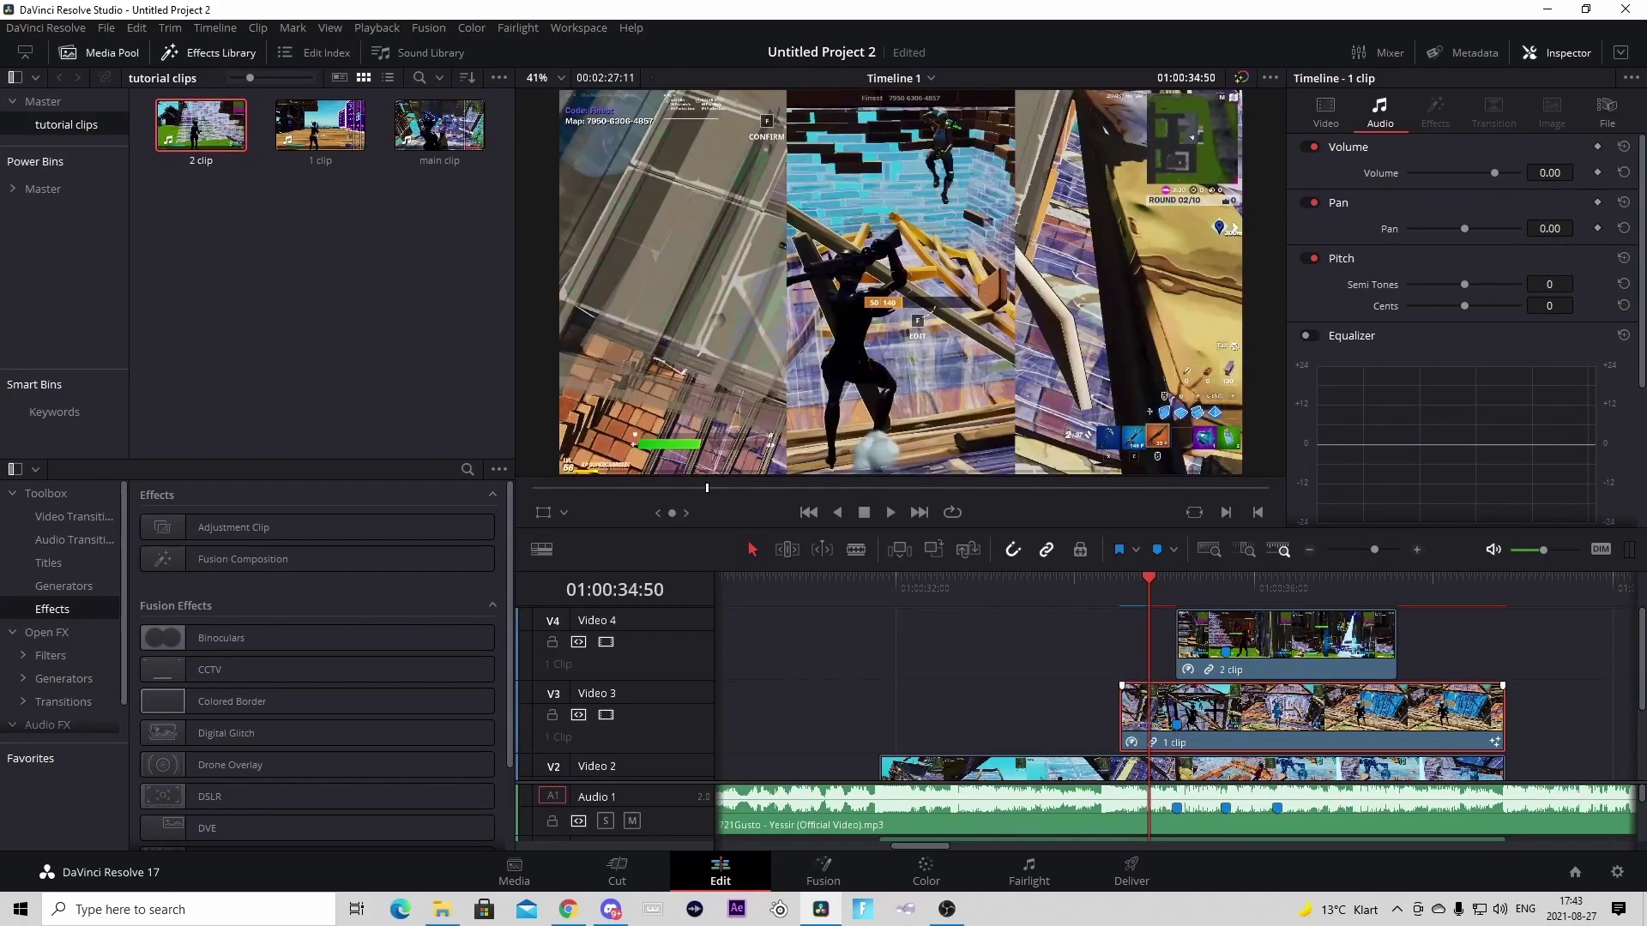
Convert "1 clip" on Video 3 into a compound clip, keeping the default name
right_click(1214, 710)
click(1398, 149)
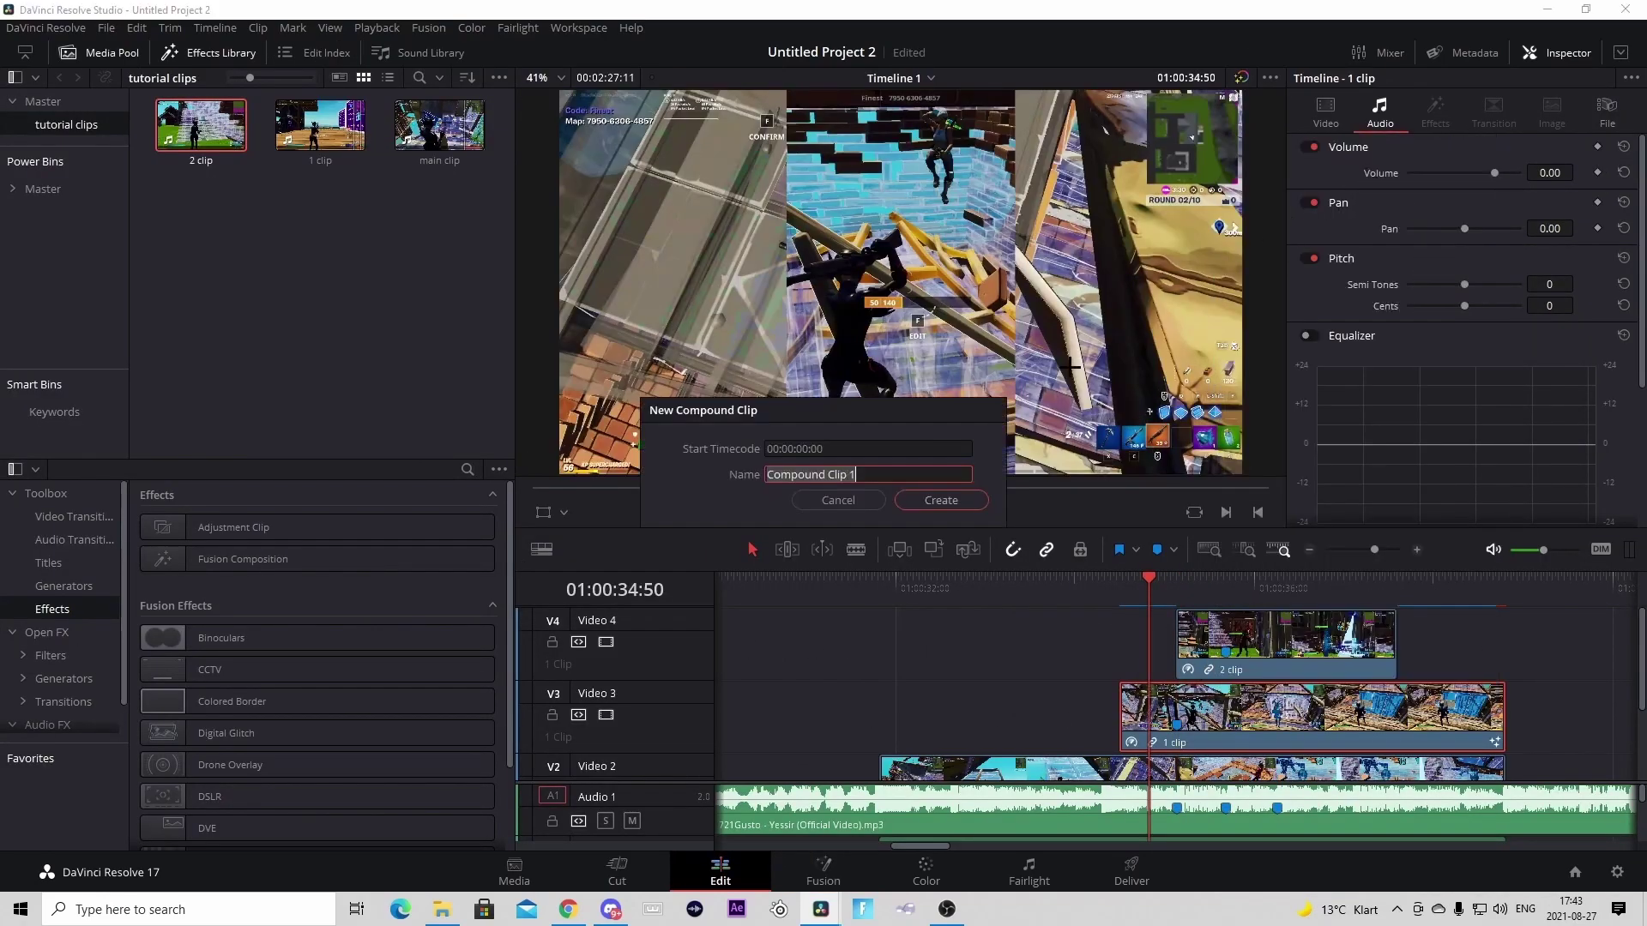
click(952, 493)
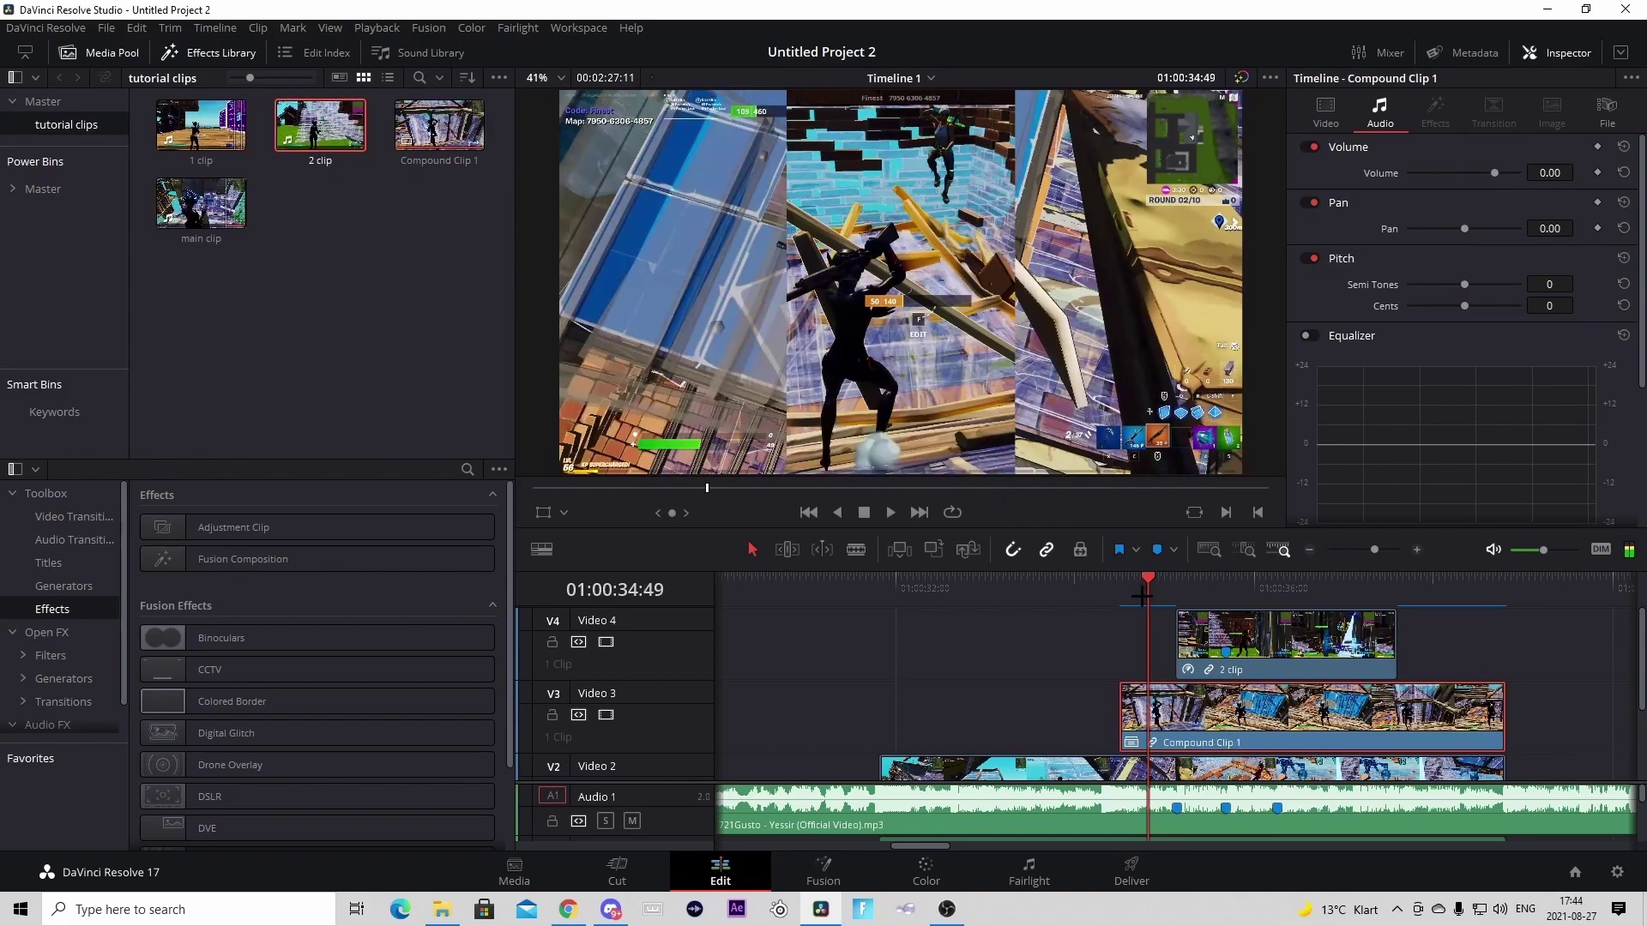
Open "2 clip" on Video 4 in Fusion with the playhead placed over it at 01:00:35:25
drag(1142, 594, 1171, 588)
click(1200, 582)
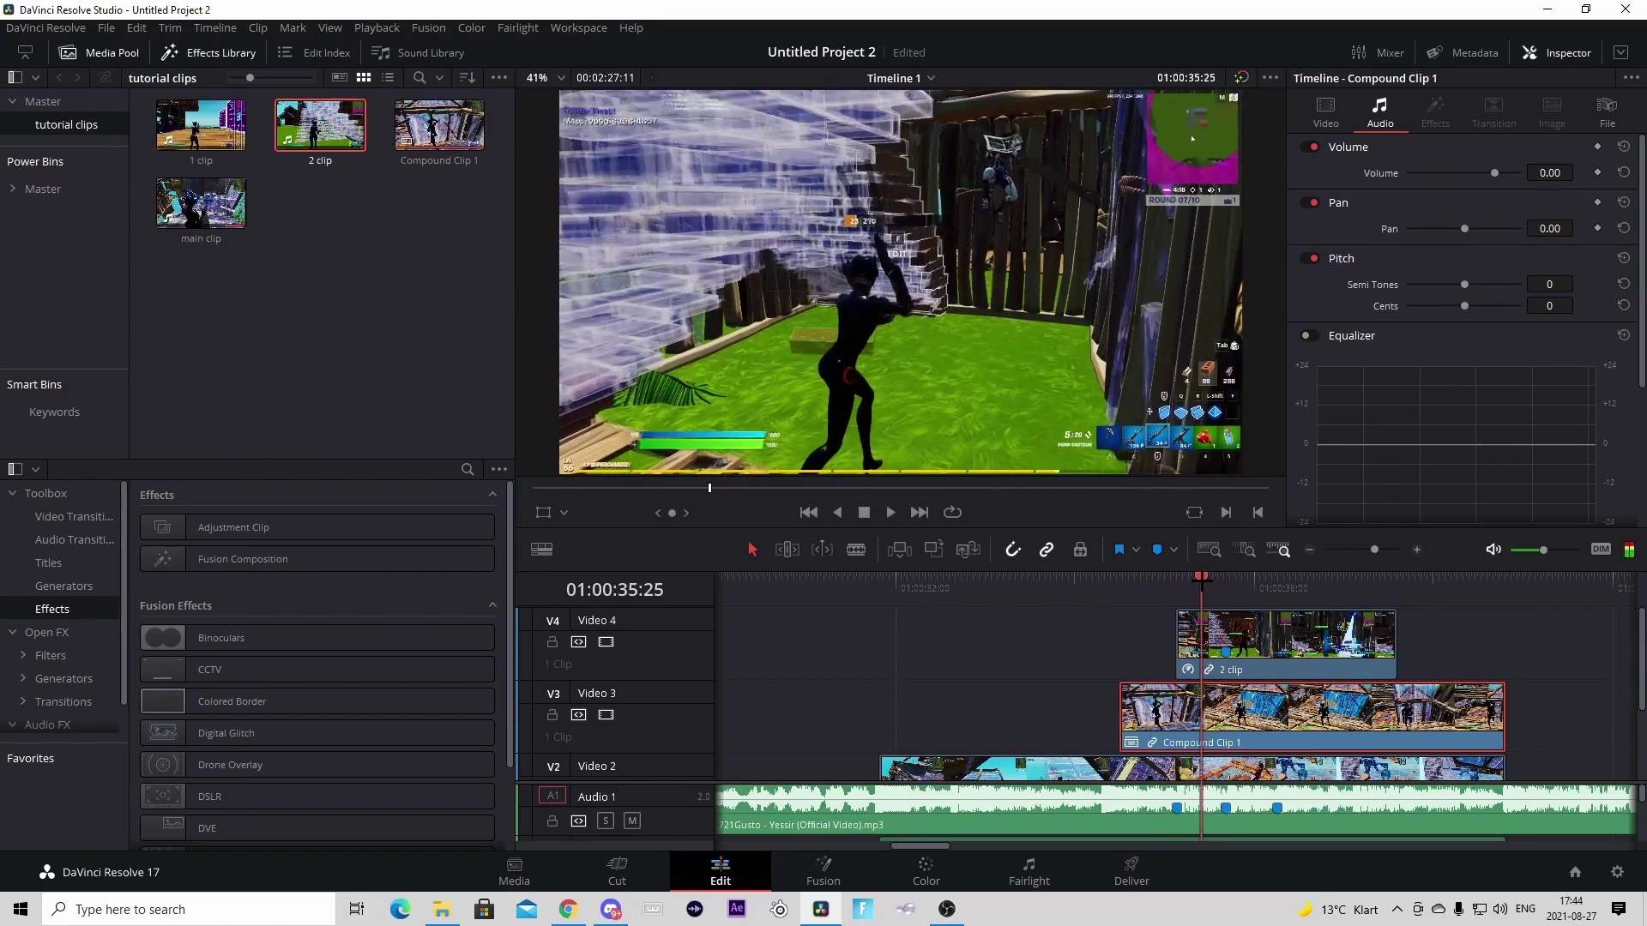
click(1197, 623)
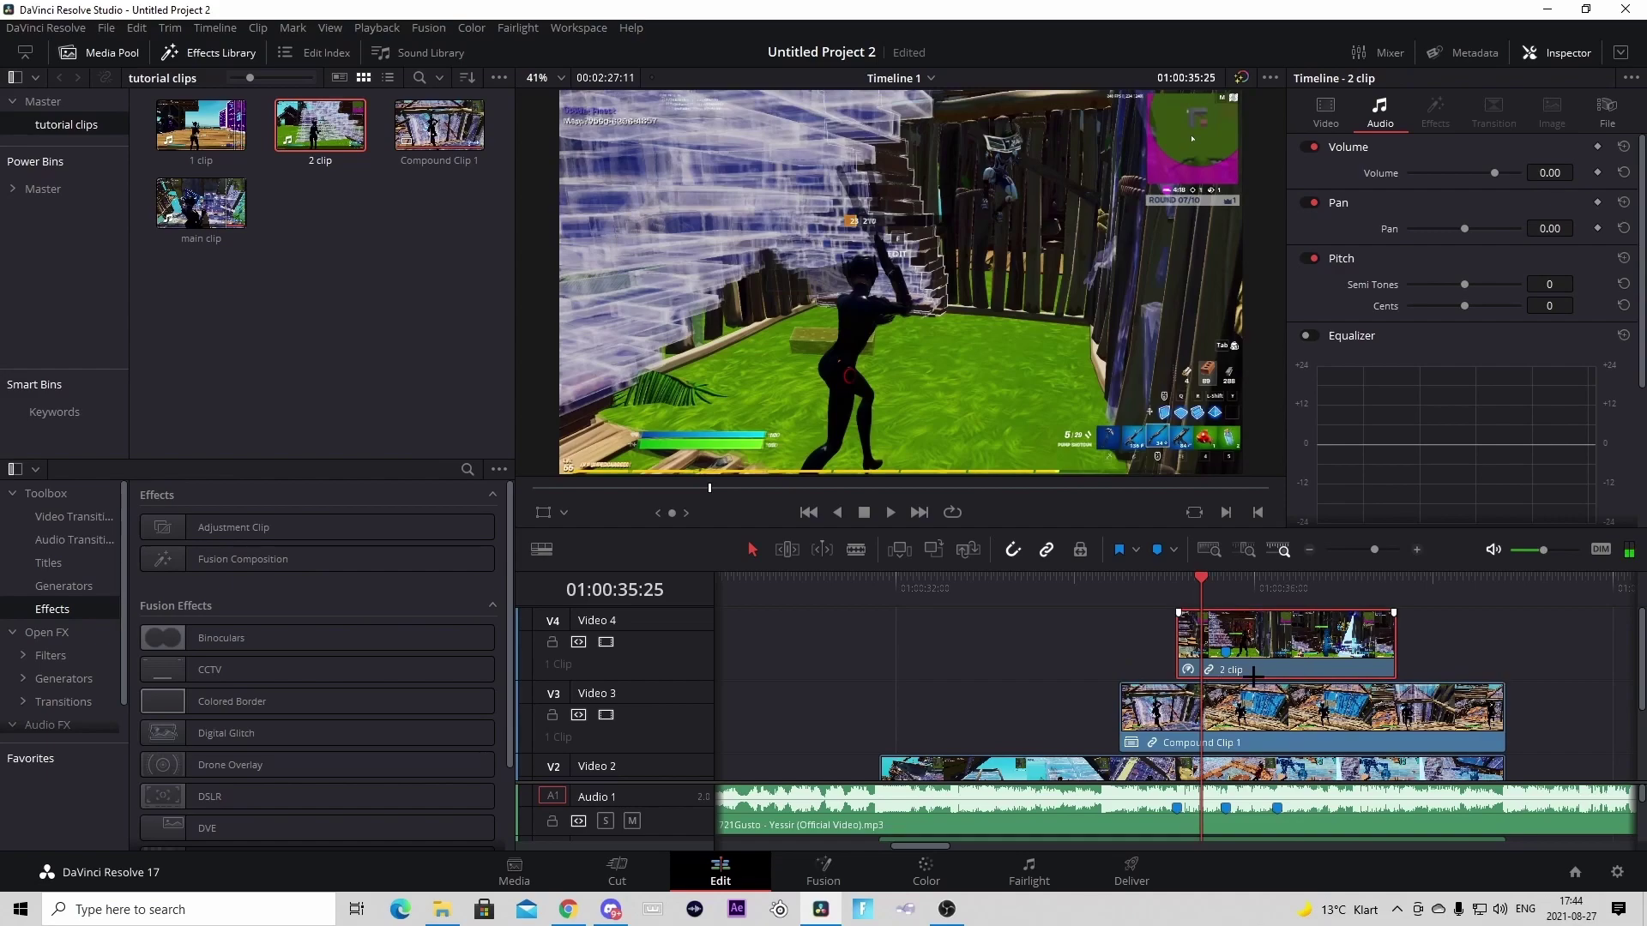
right_click(1273, 633)
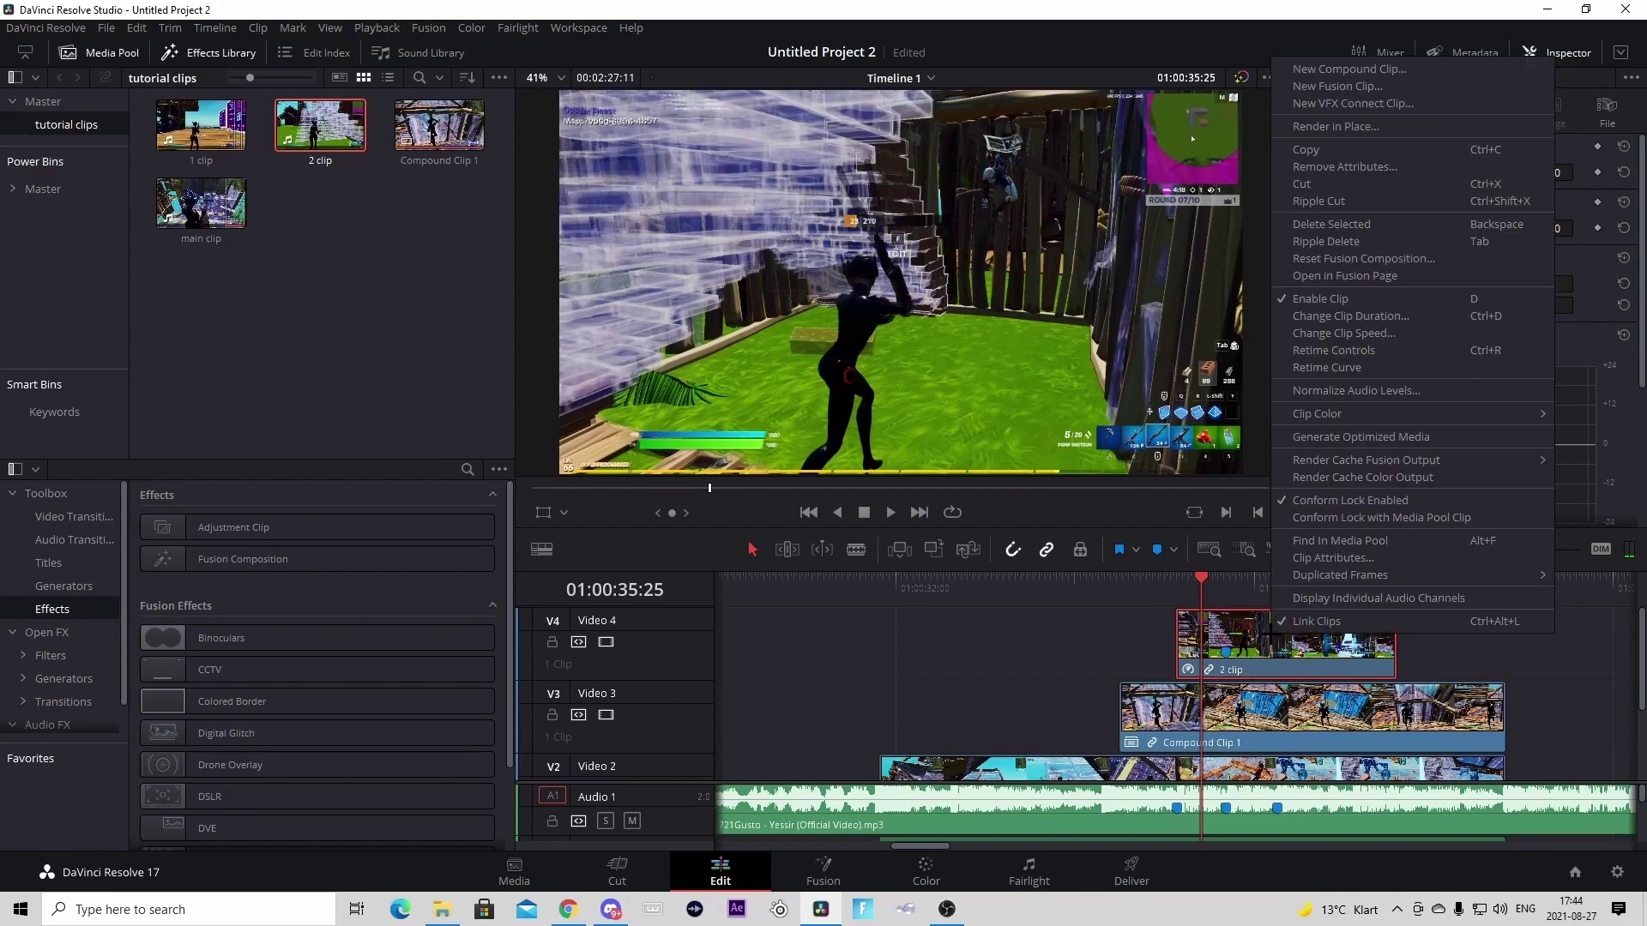
click(1398, 276)
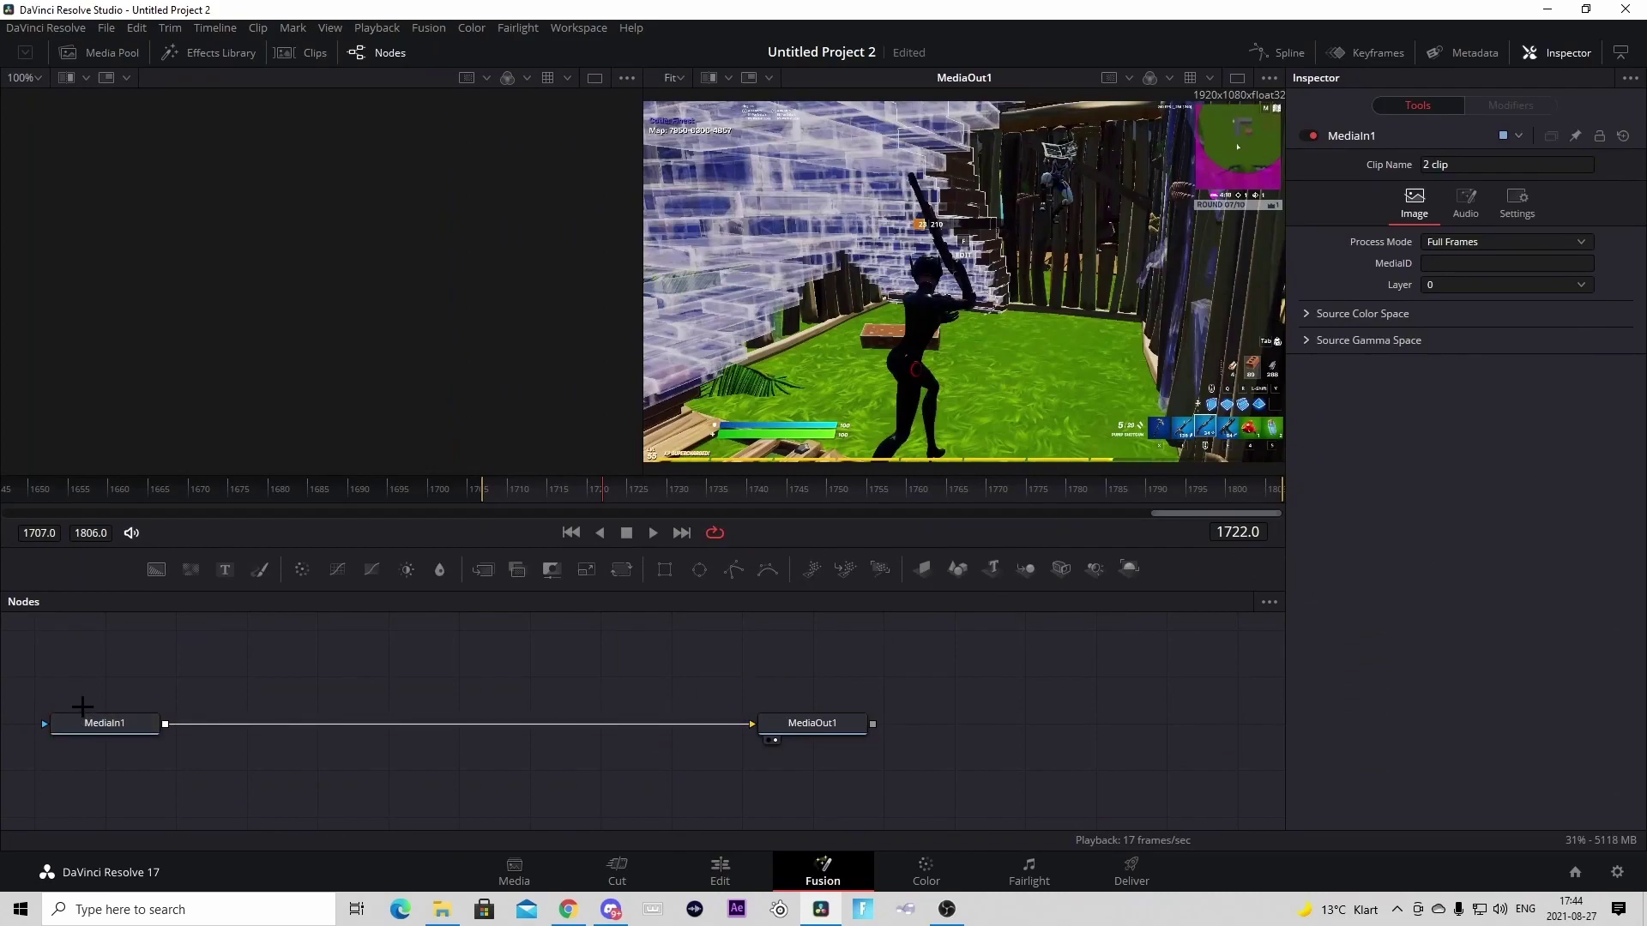
Attach the saved "rec tutorial" macro as a mask to MediaIn1 and place its node just above
click(104, 728)
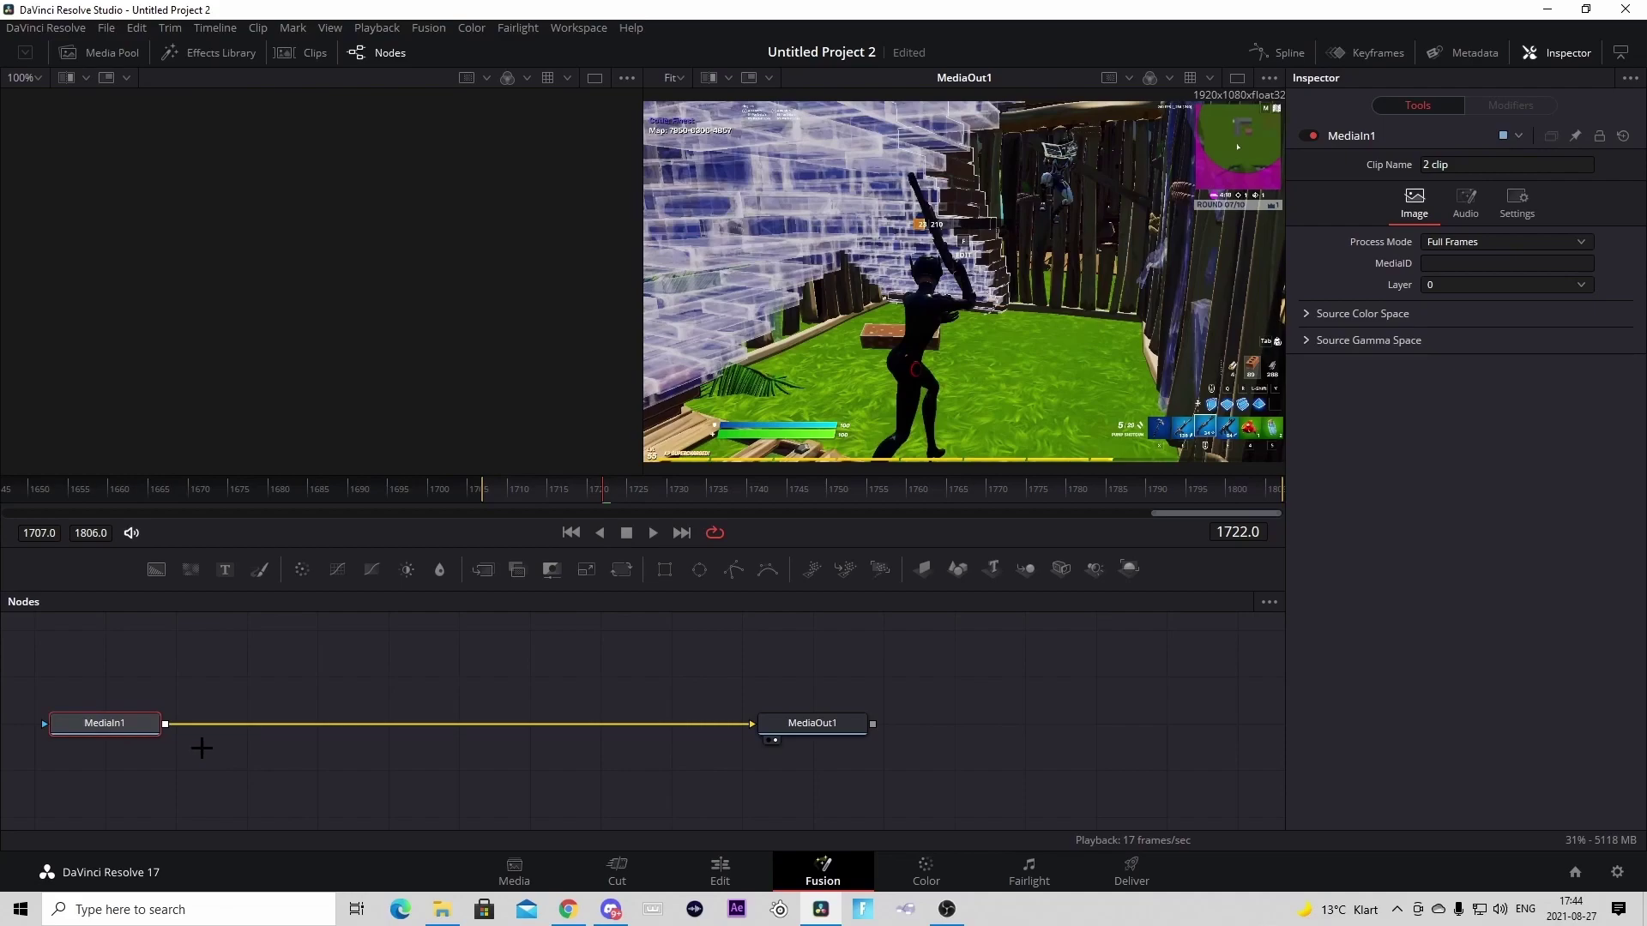
key(shift+space)
text(blurmo)
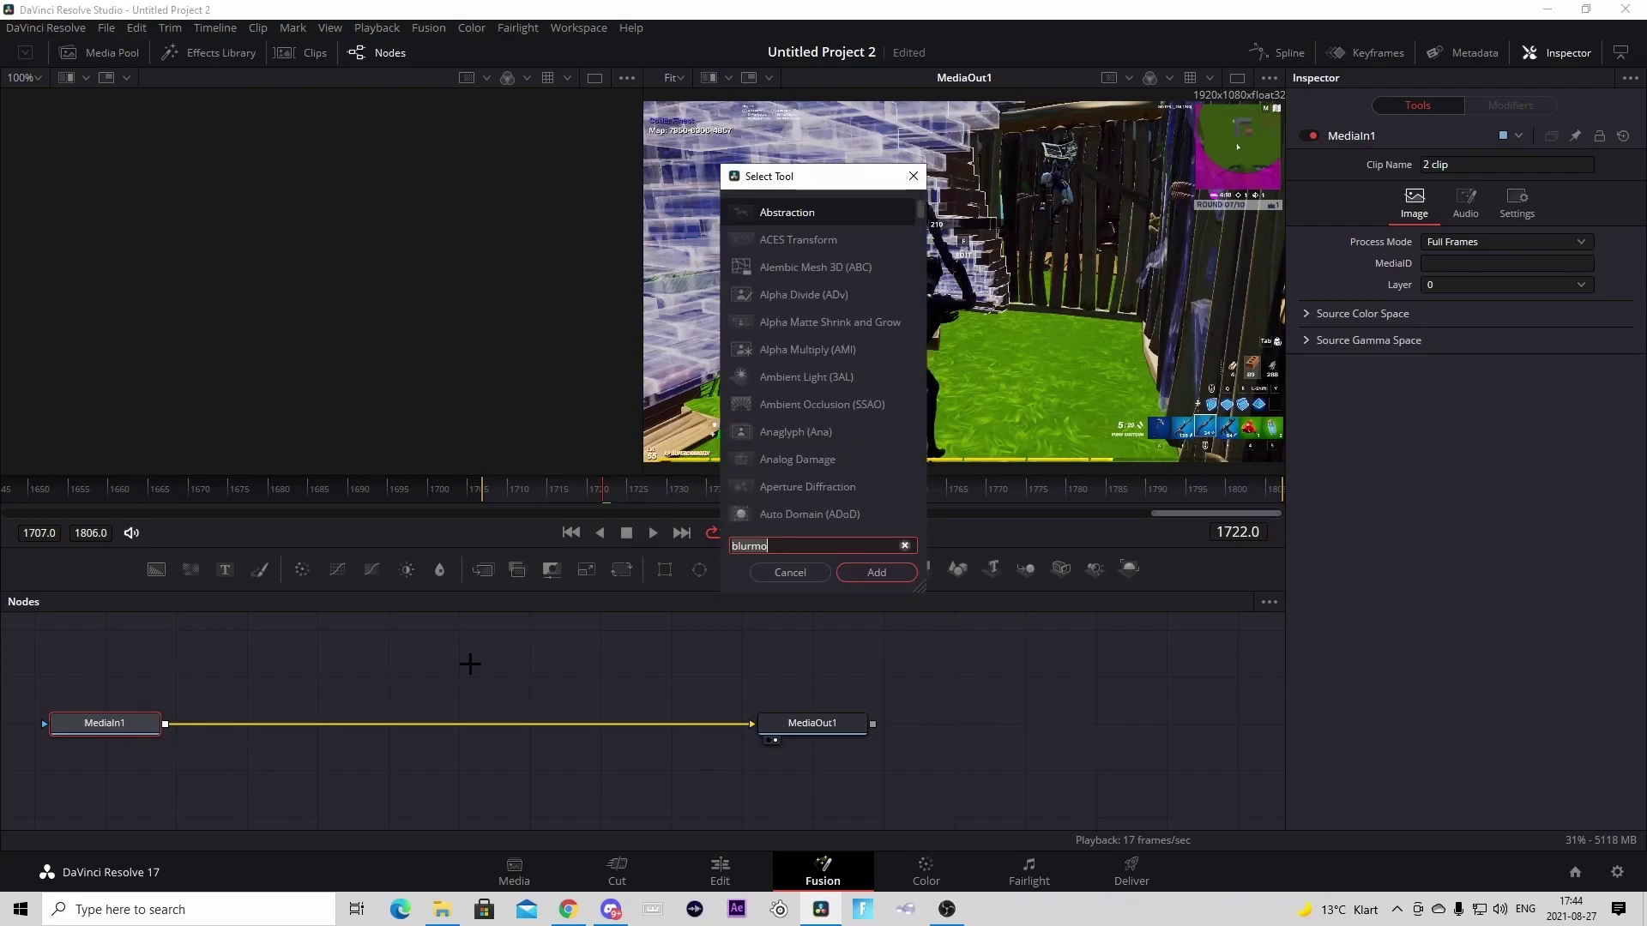
key(BackSpace)
key(BackSpace)
key(BackSpace)
key(BackSpace)
key(BackSpace)
key(BackSpace)
text(rec tutorial)
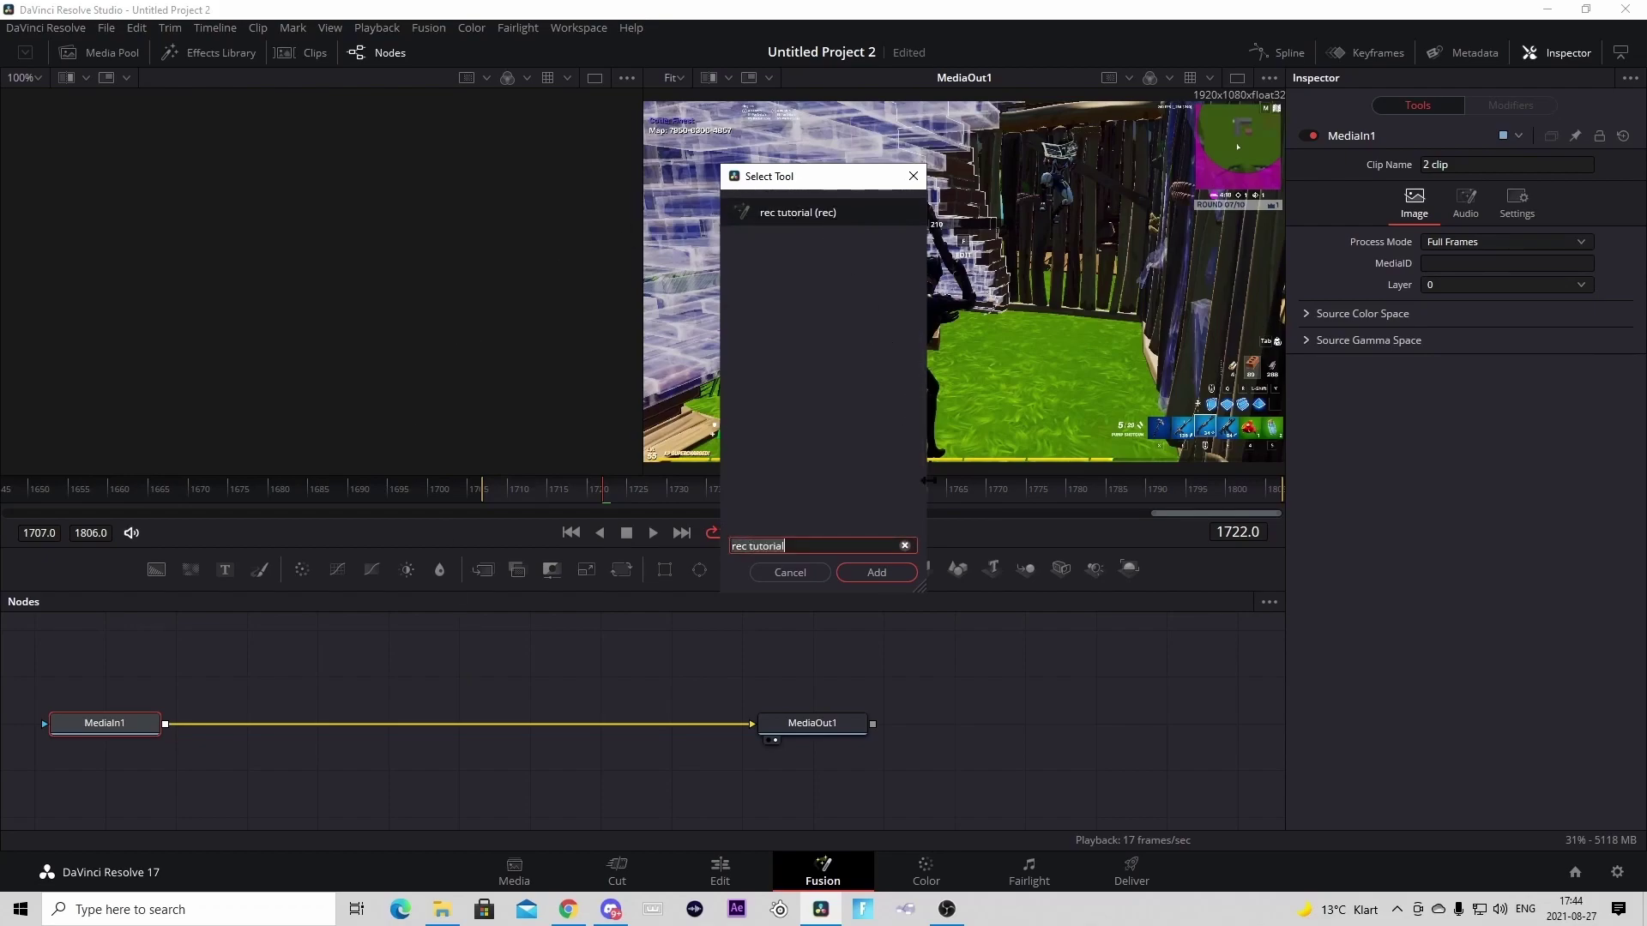
click(876, 572)
drag(105, 770, 133, 670)
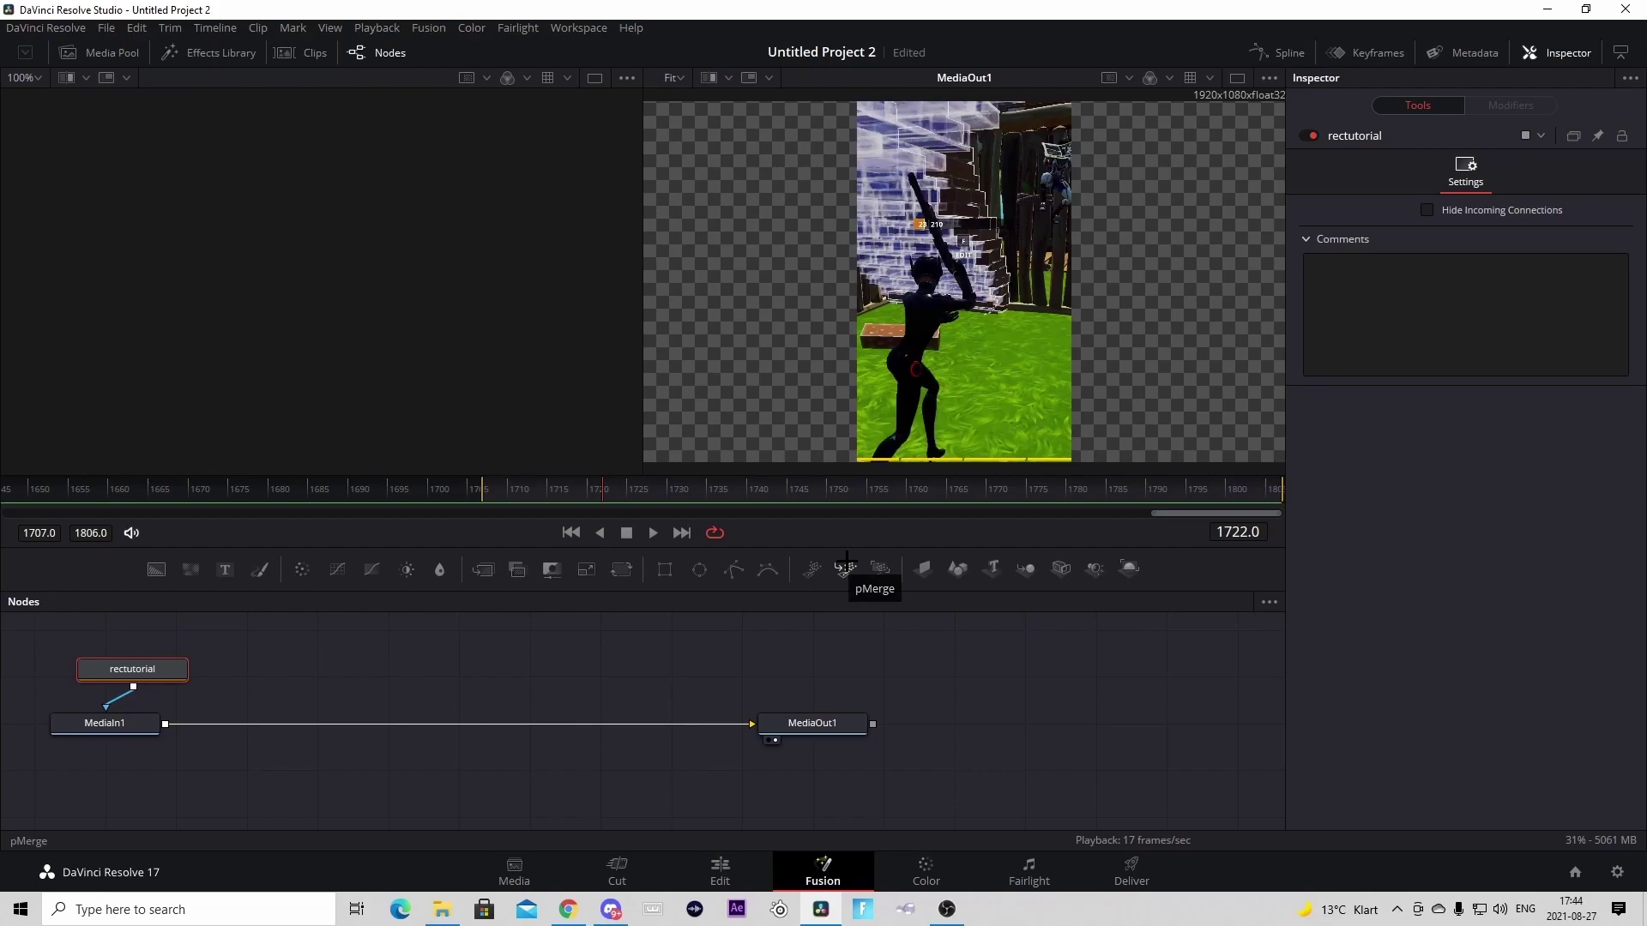
Return to the Edit page and convert the masked "2 clip" into a compound clip with the default name
click(719, 870)
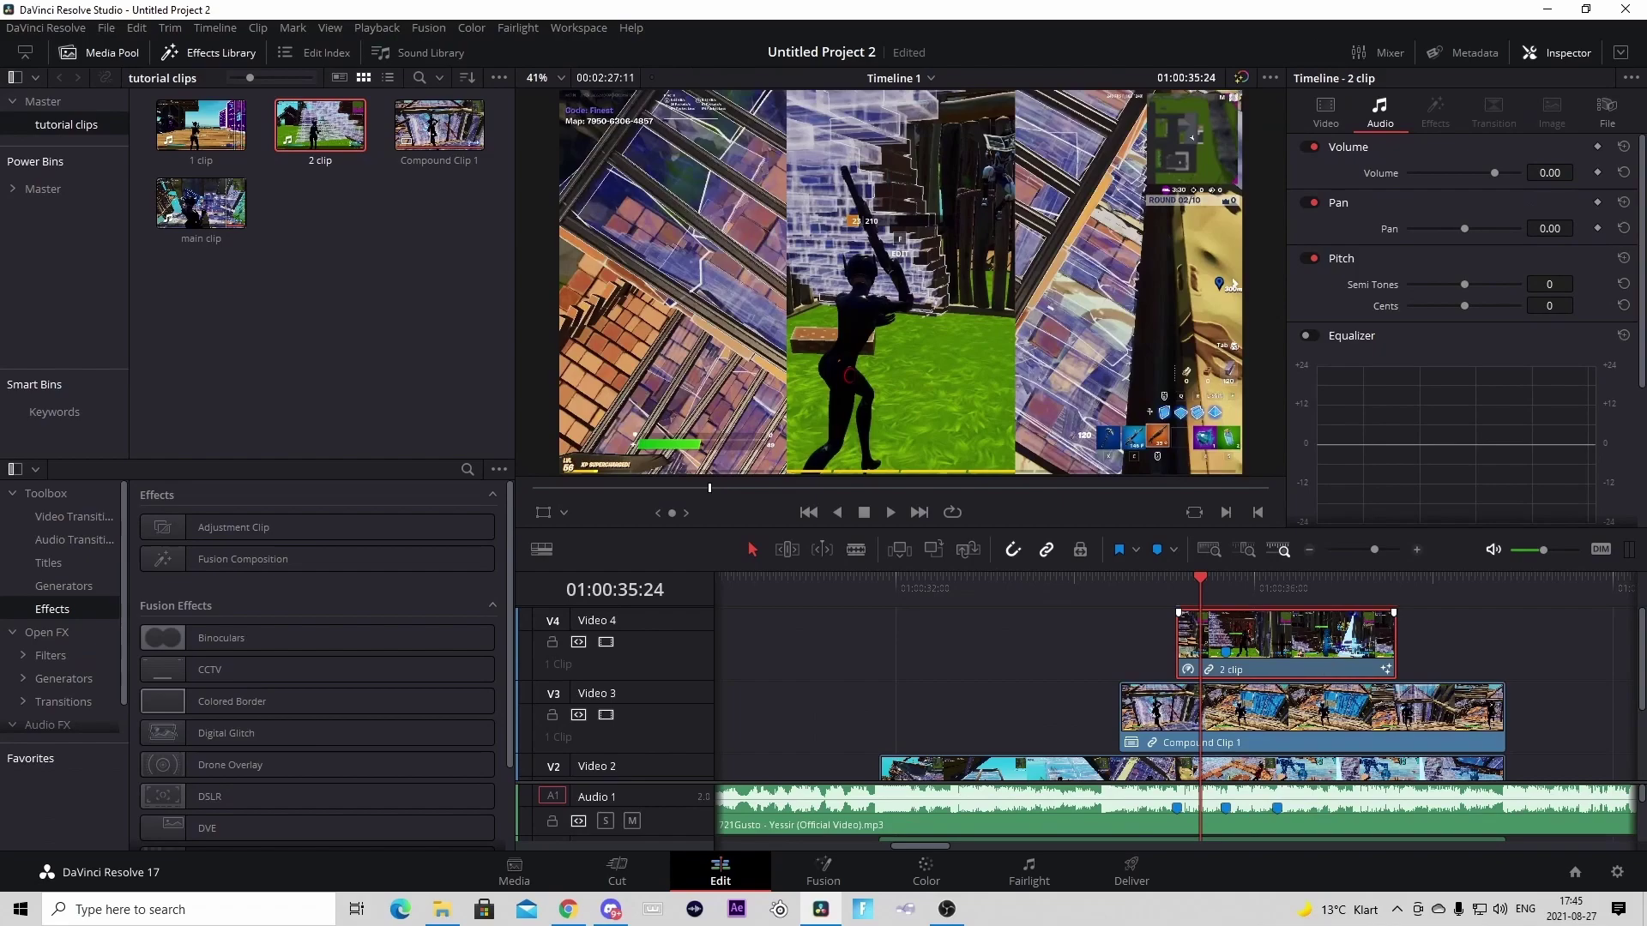
right_click(1289, 639)
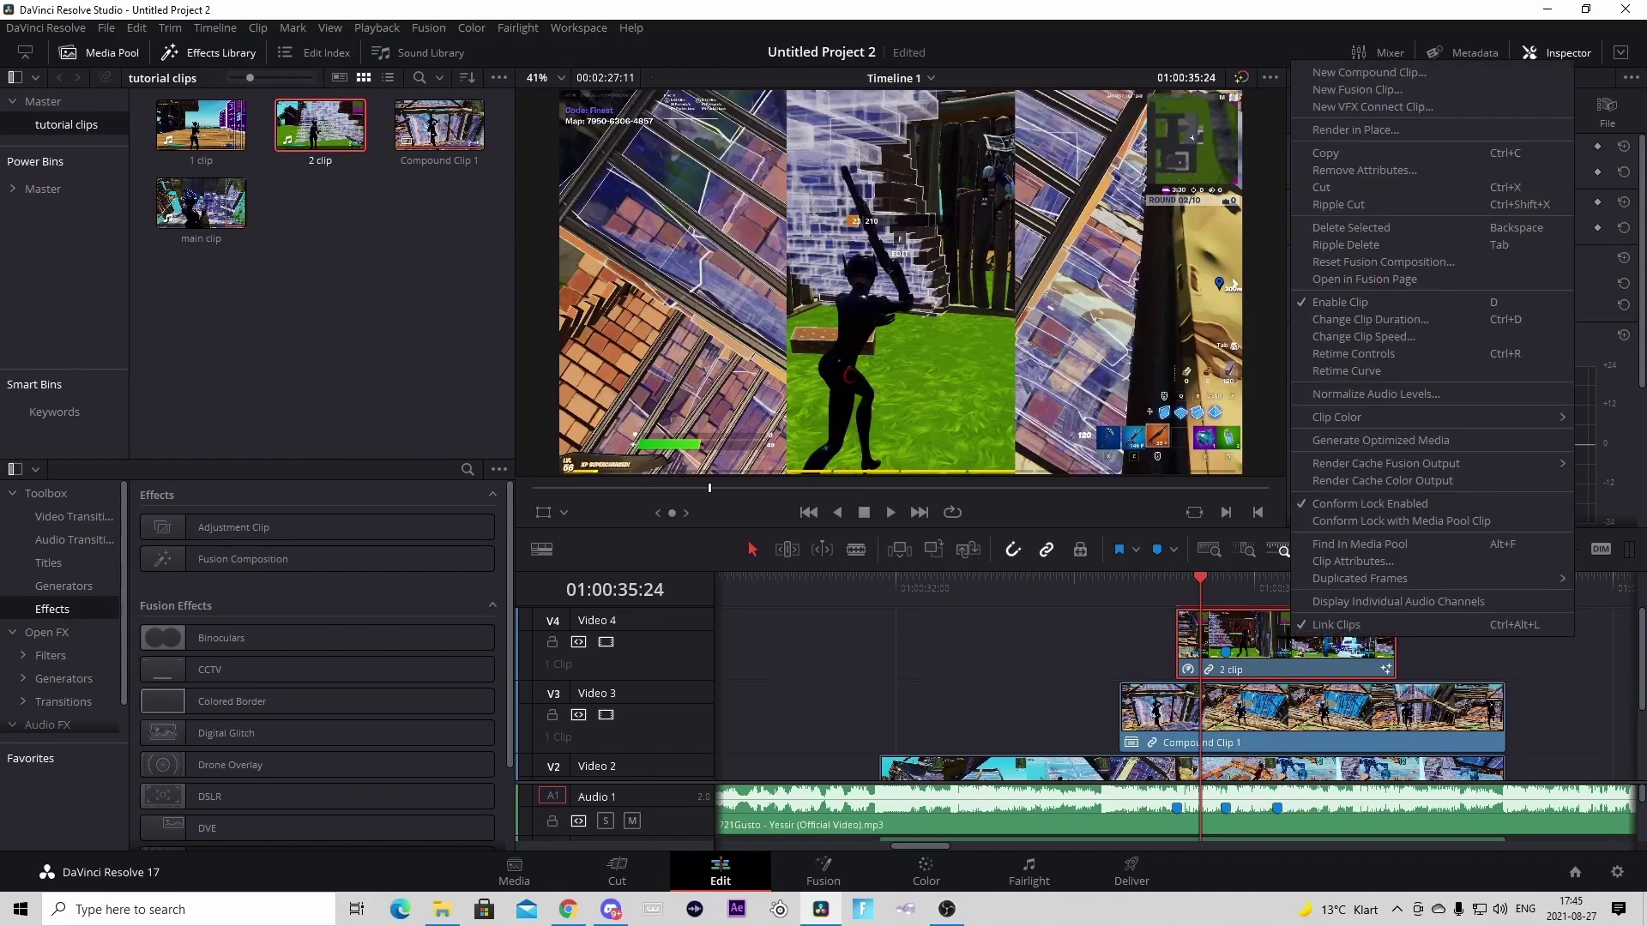
click(1398, 75)
click(941, 500)
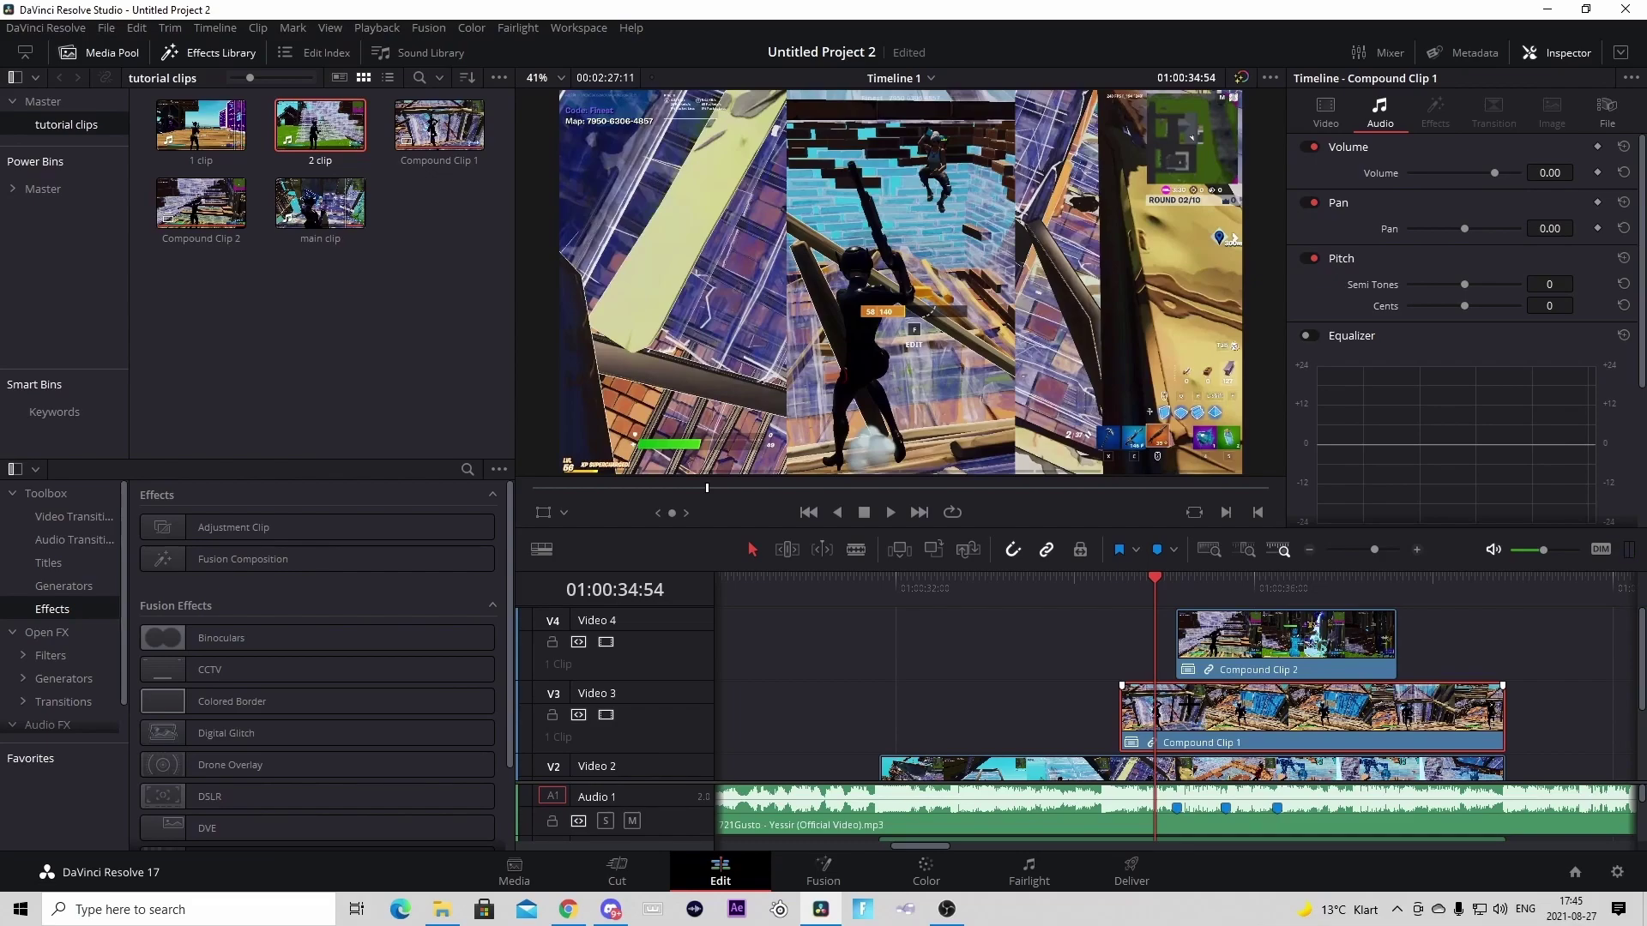
Open Compound Clip 1 in Fusion and insert an S_BlurMoCurves node between MediaIn1 and MediaOut1
click(1158, 585)
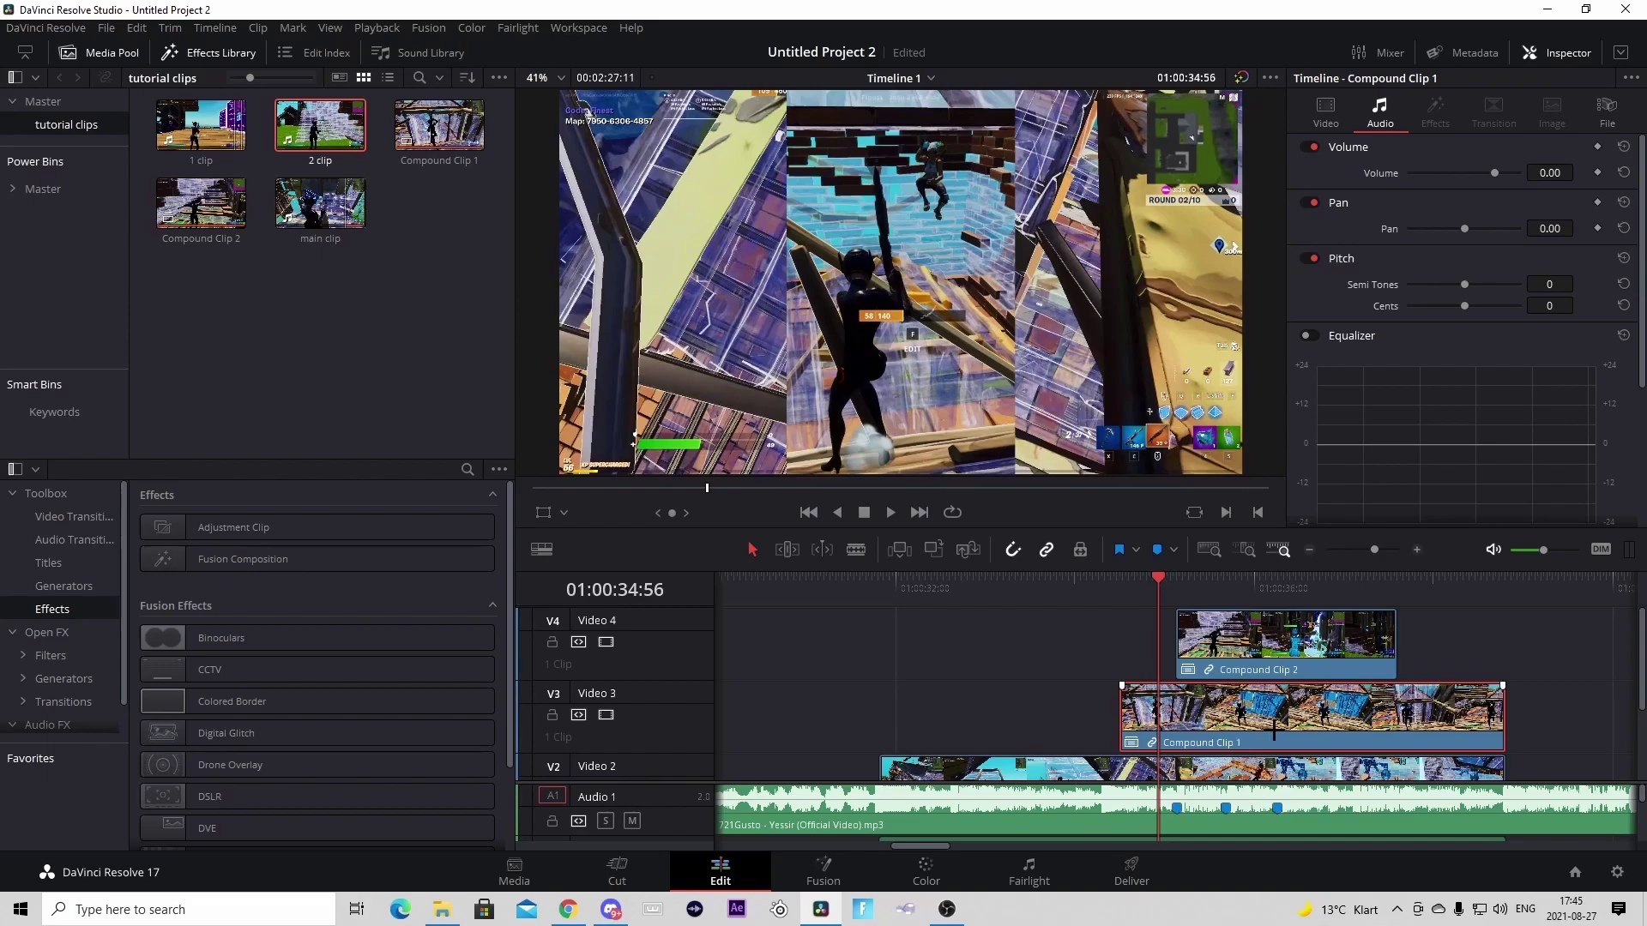
right_click(1274, 730)
click(1363, 370)
click(106, 731)
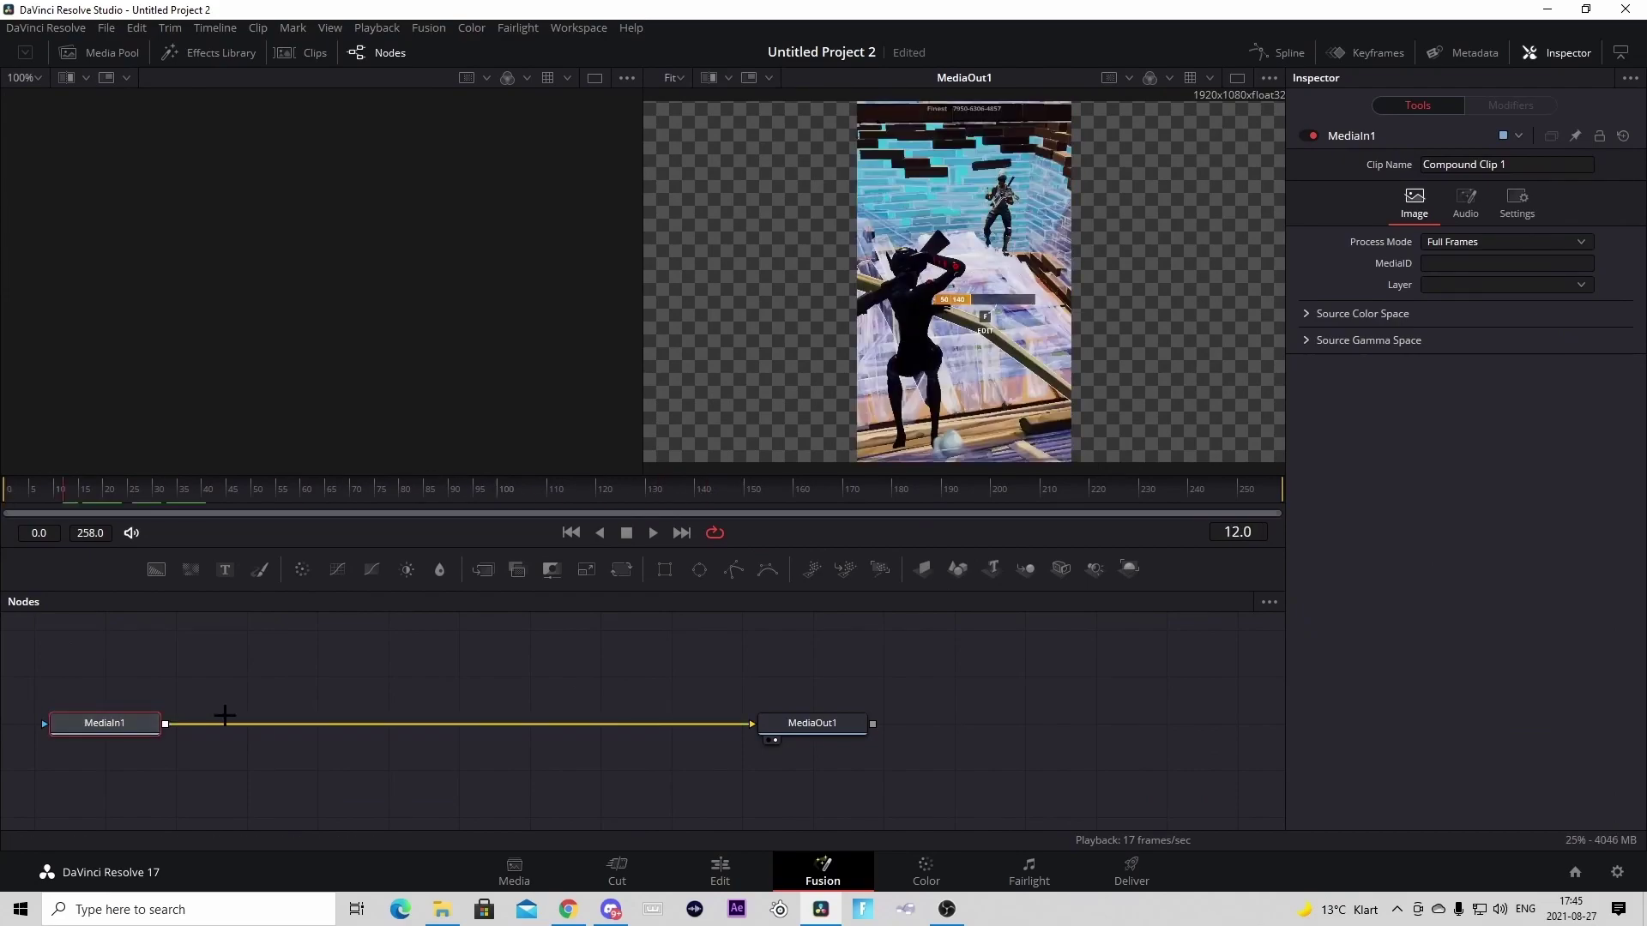
key(shift+space)
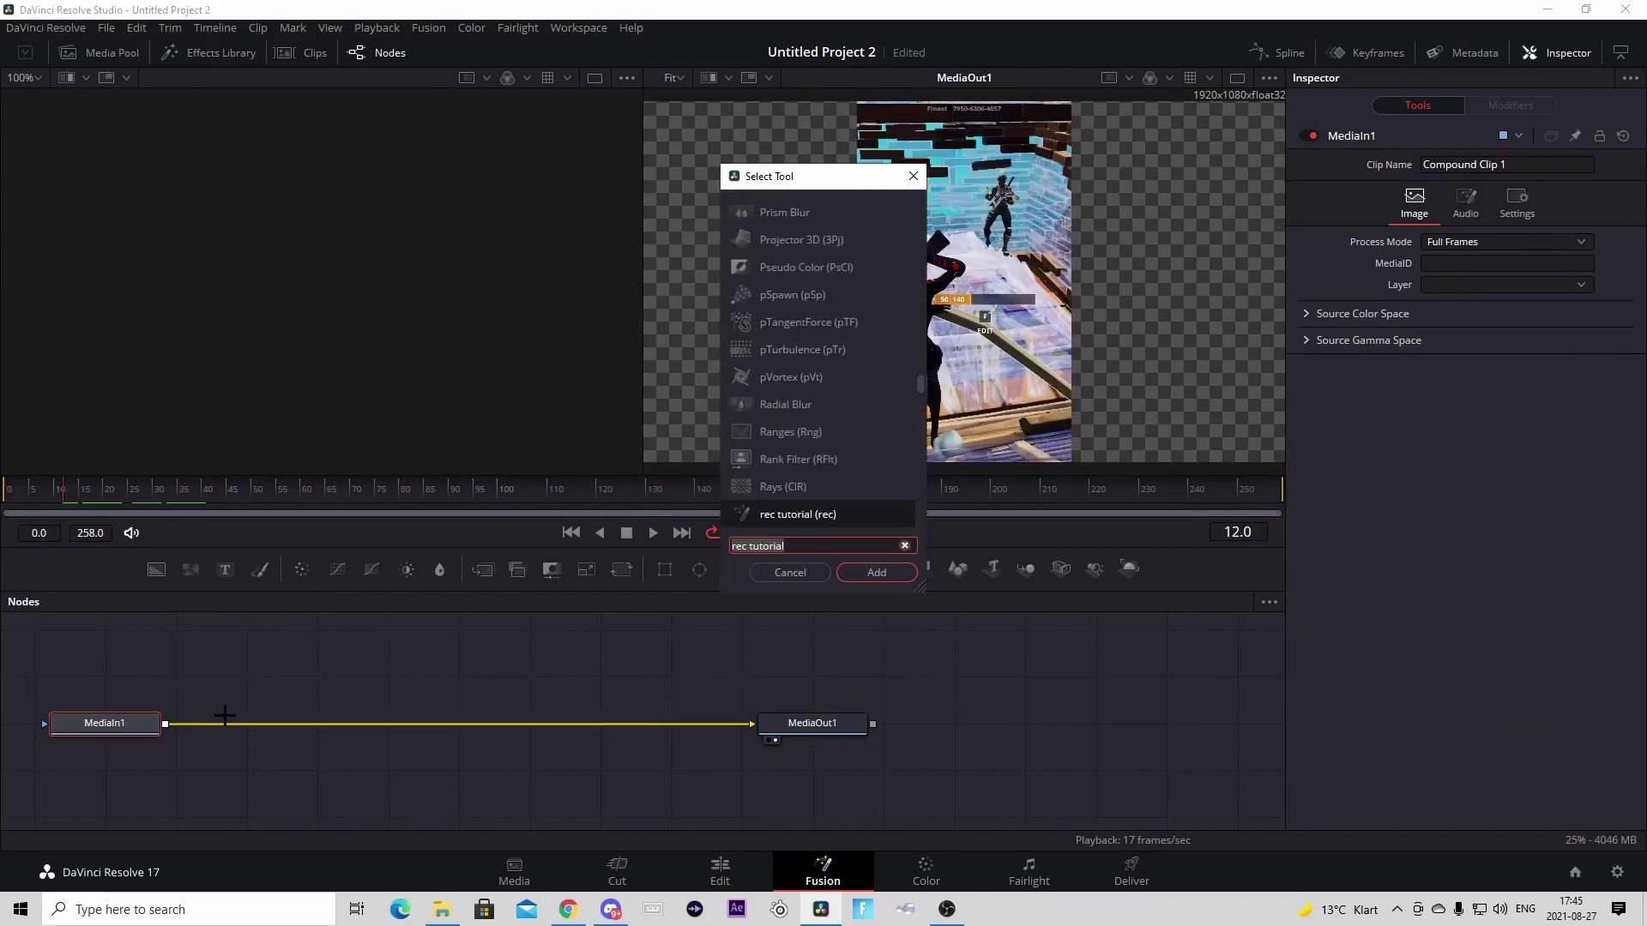
text(blurmo)
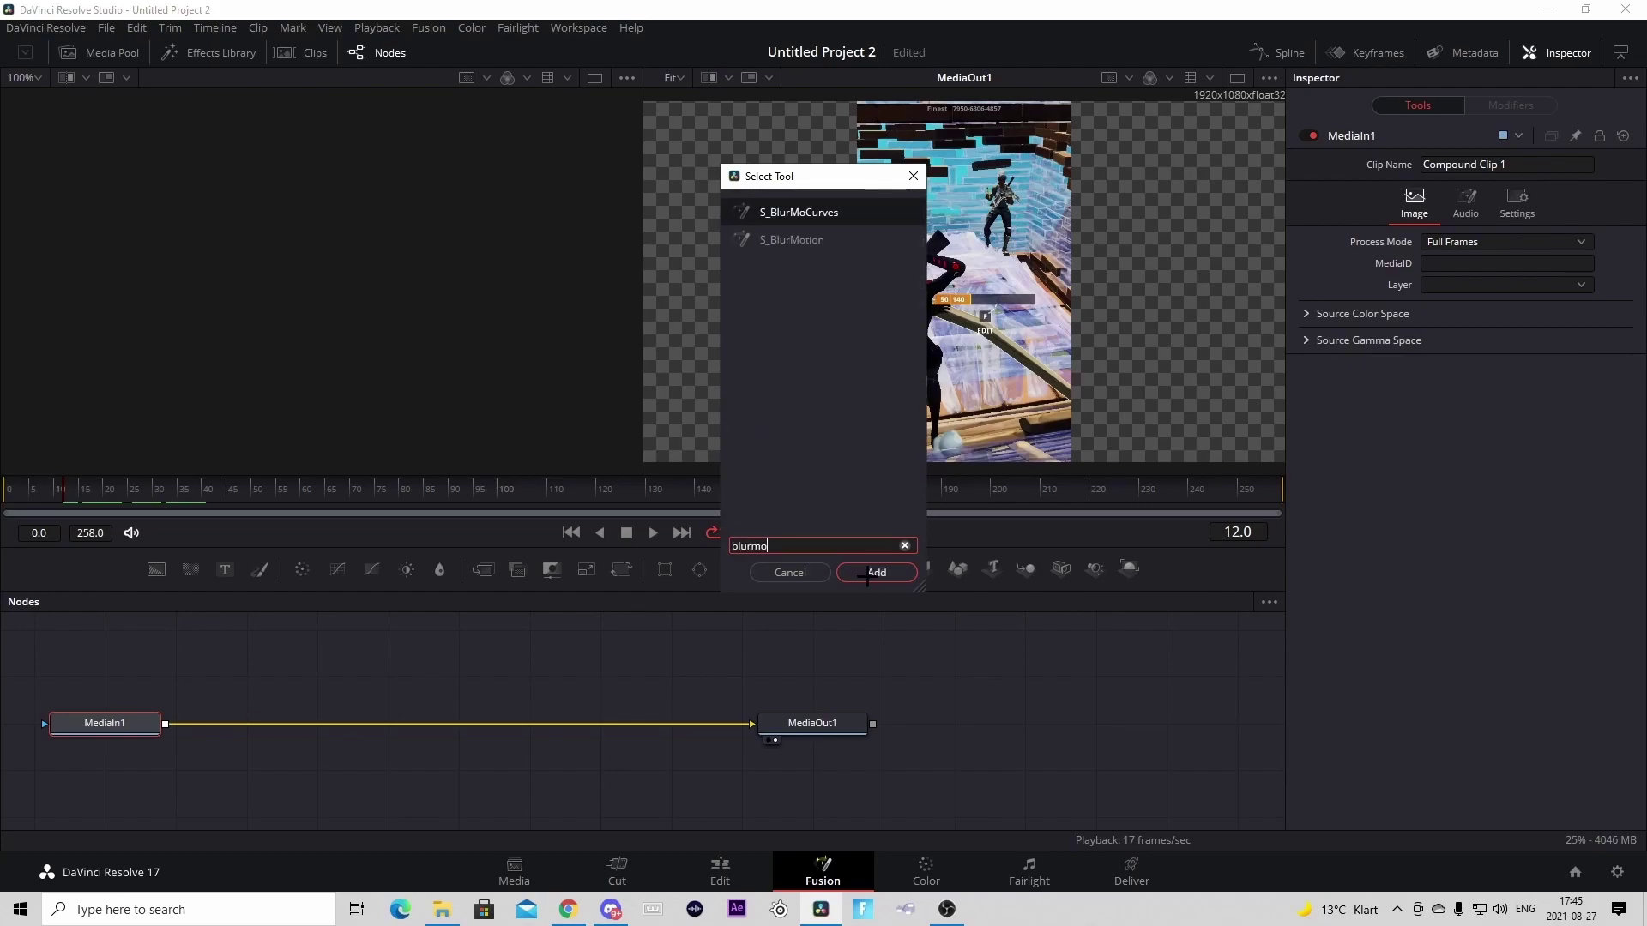
key(Return)
Keyframe the S_BlurMoCurves Shift X at 0.0 on frame 39 and at -0.5 on frame 0
click(169, 491)
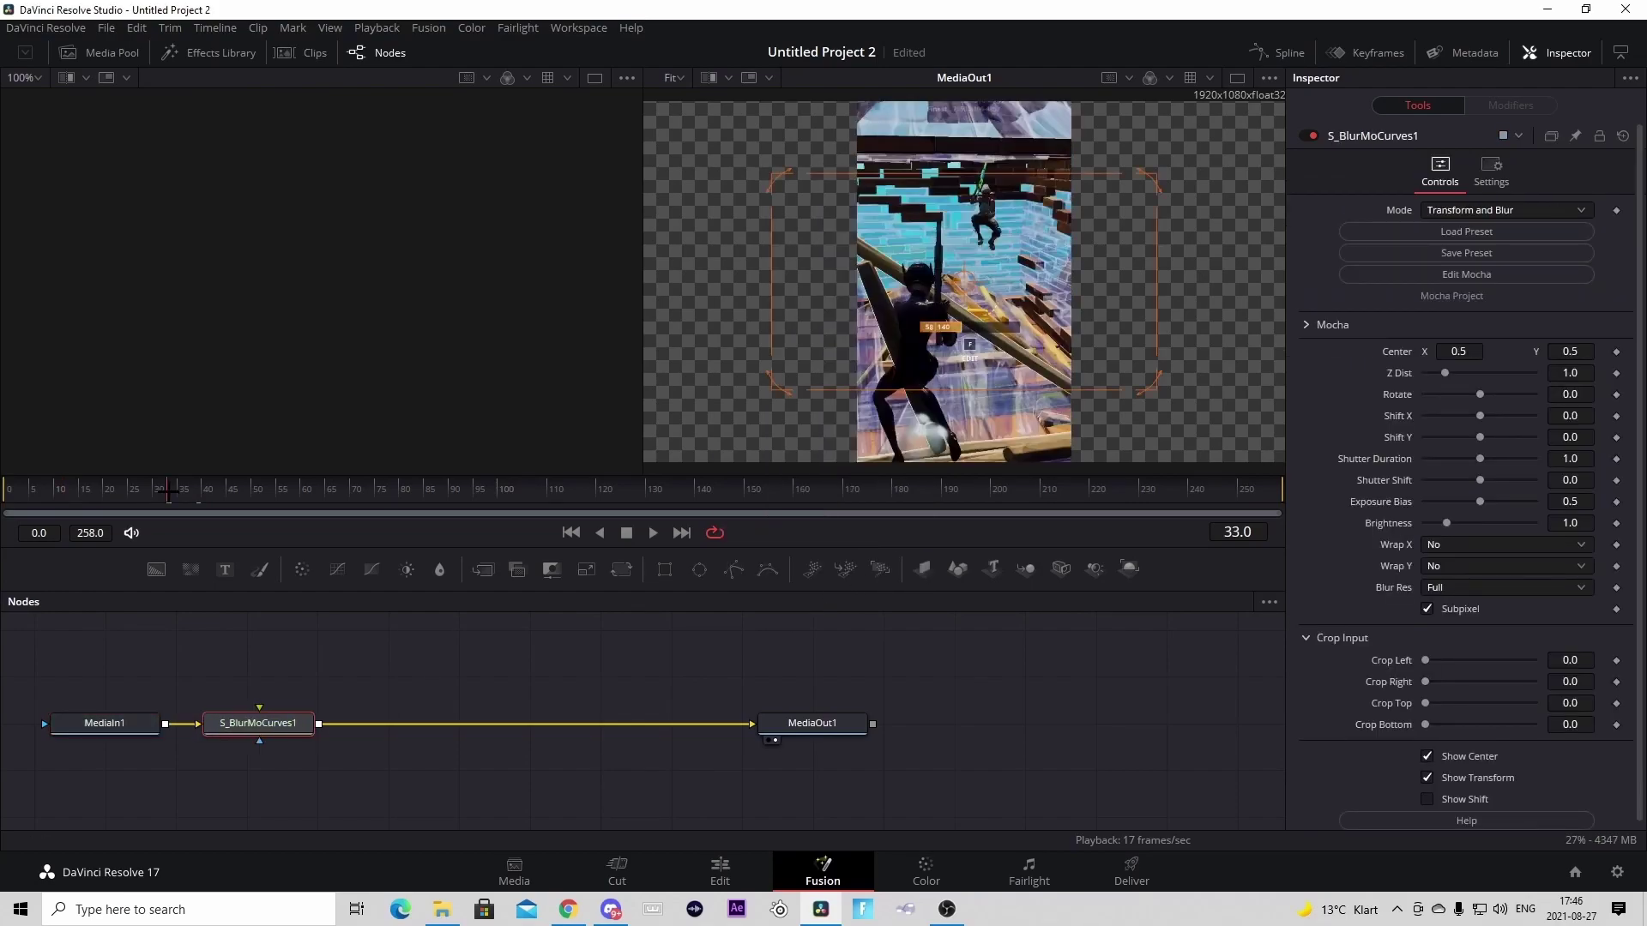
drag(169, 490, 193, 491)
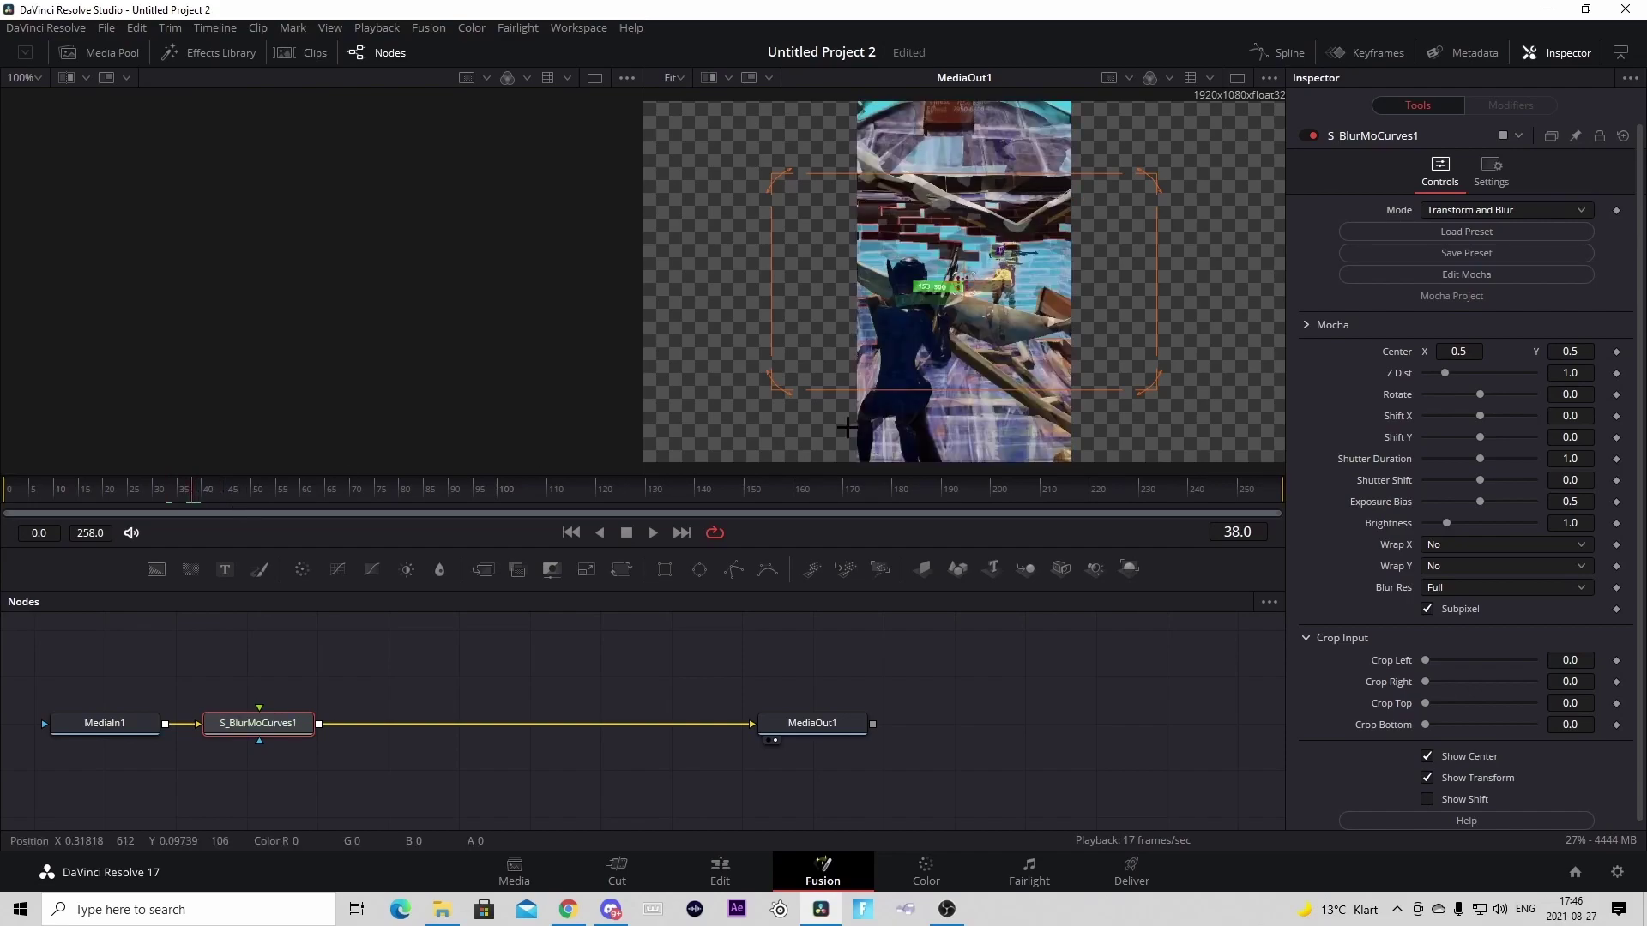
key(Right)
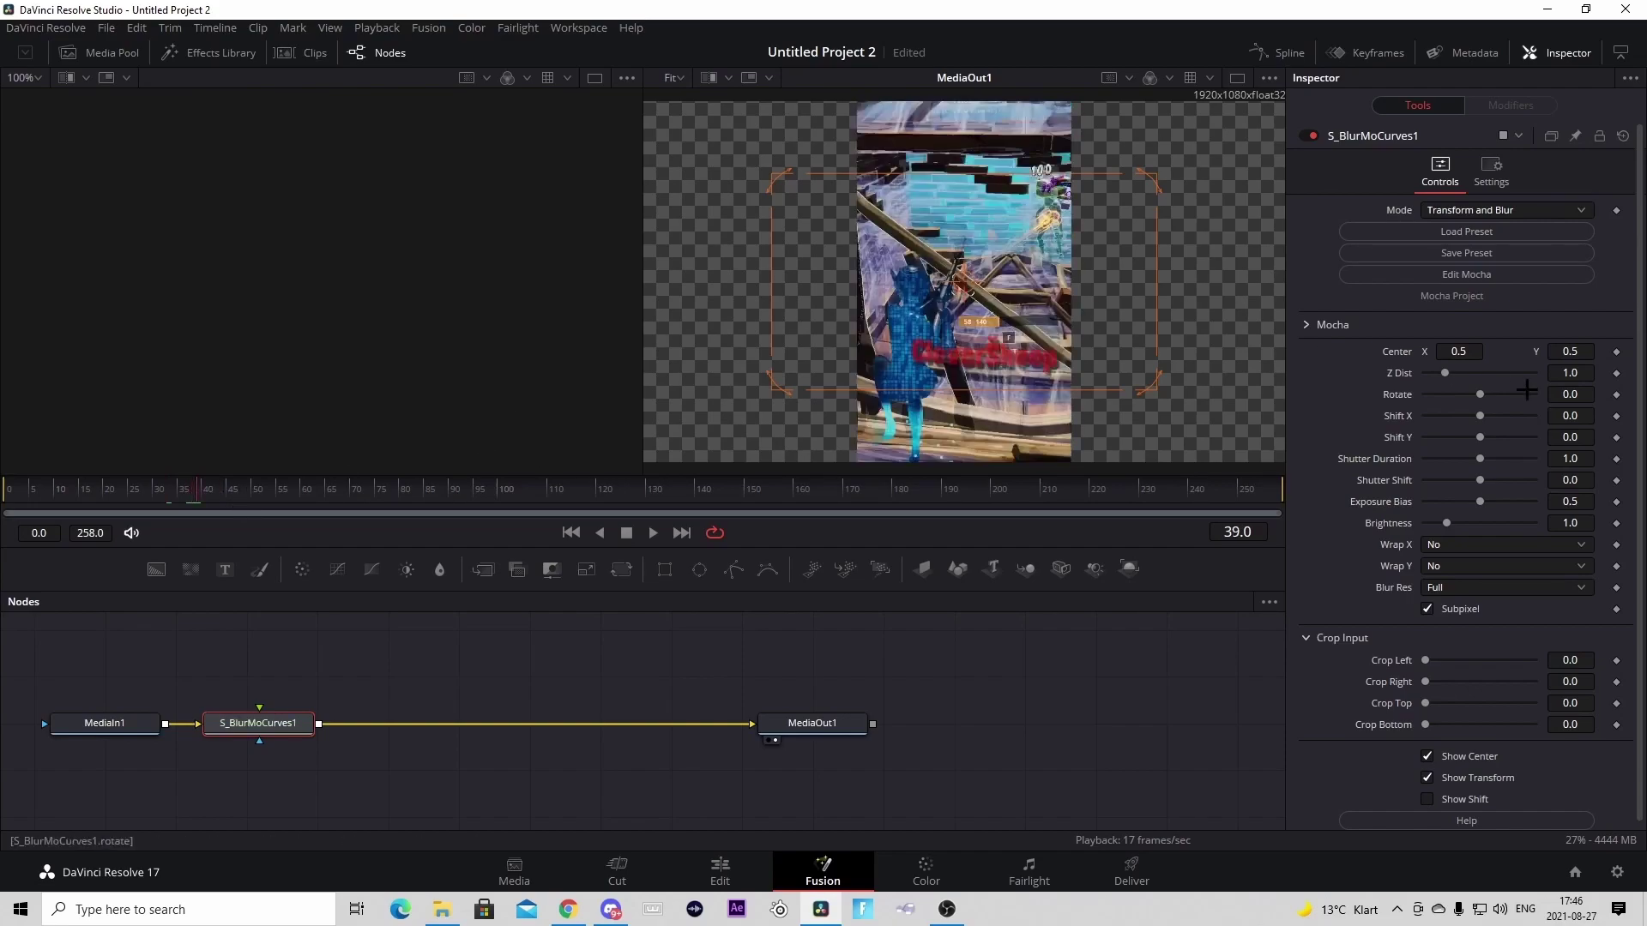
click(1616, 416)
drag(197, 495, 6, 495)
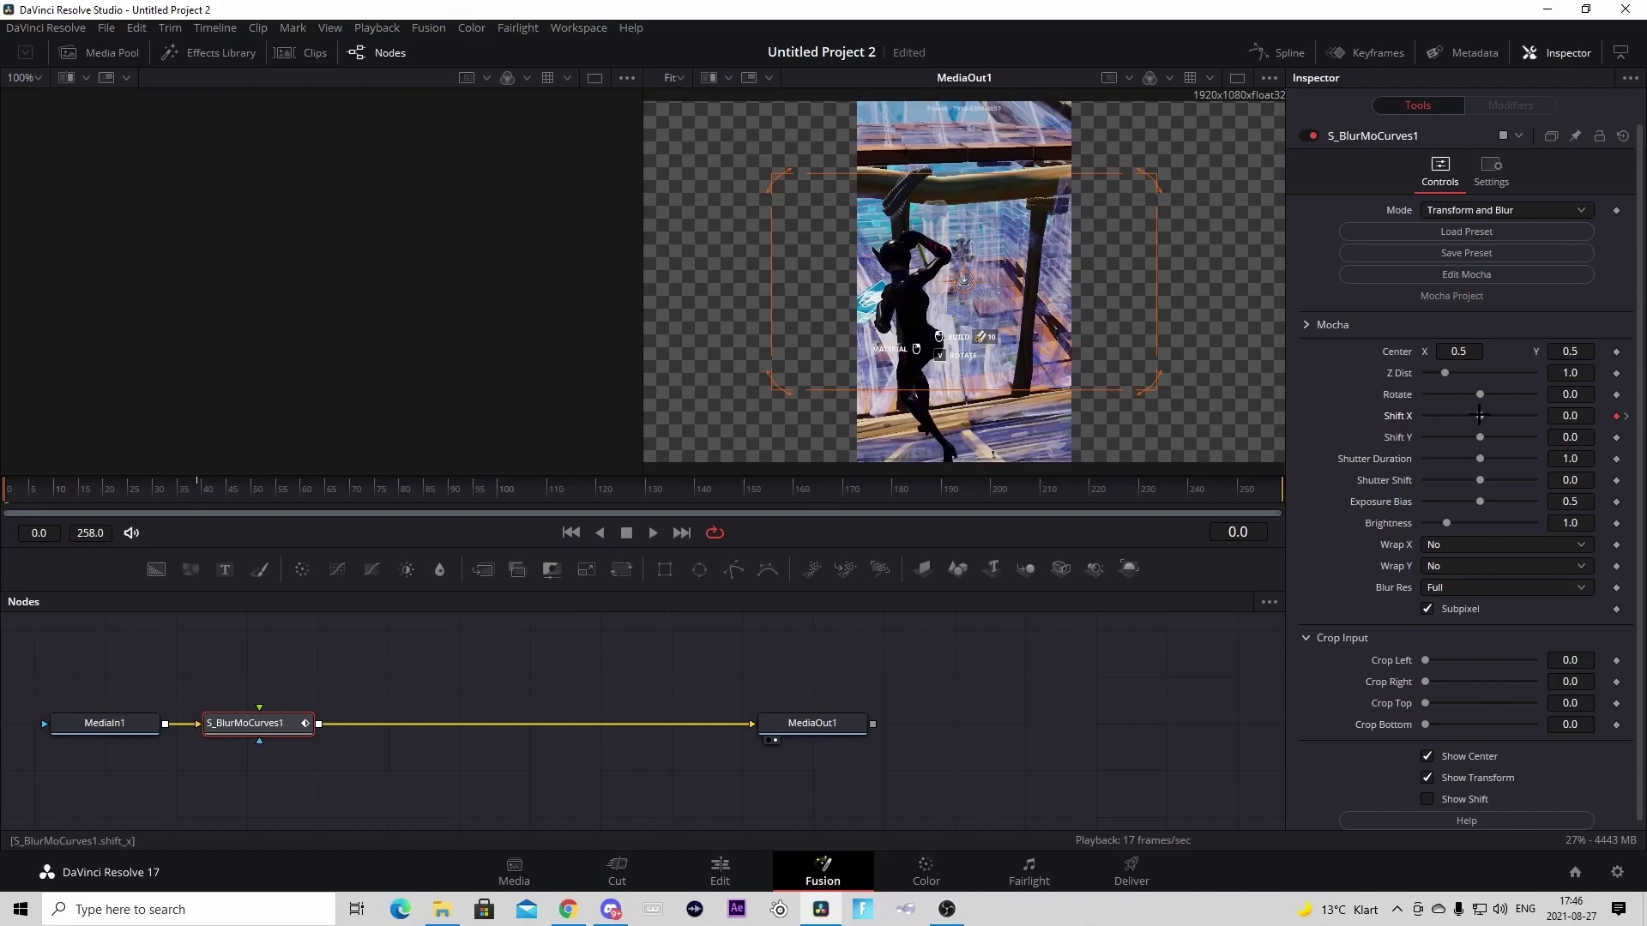
drag(1479, 415, 1136, 398)
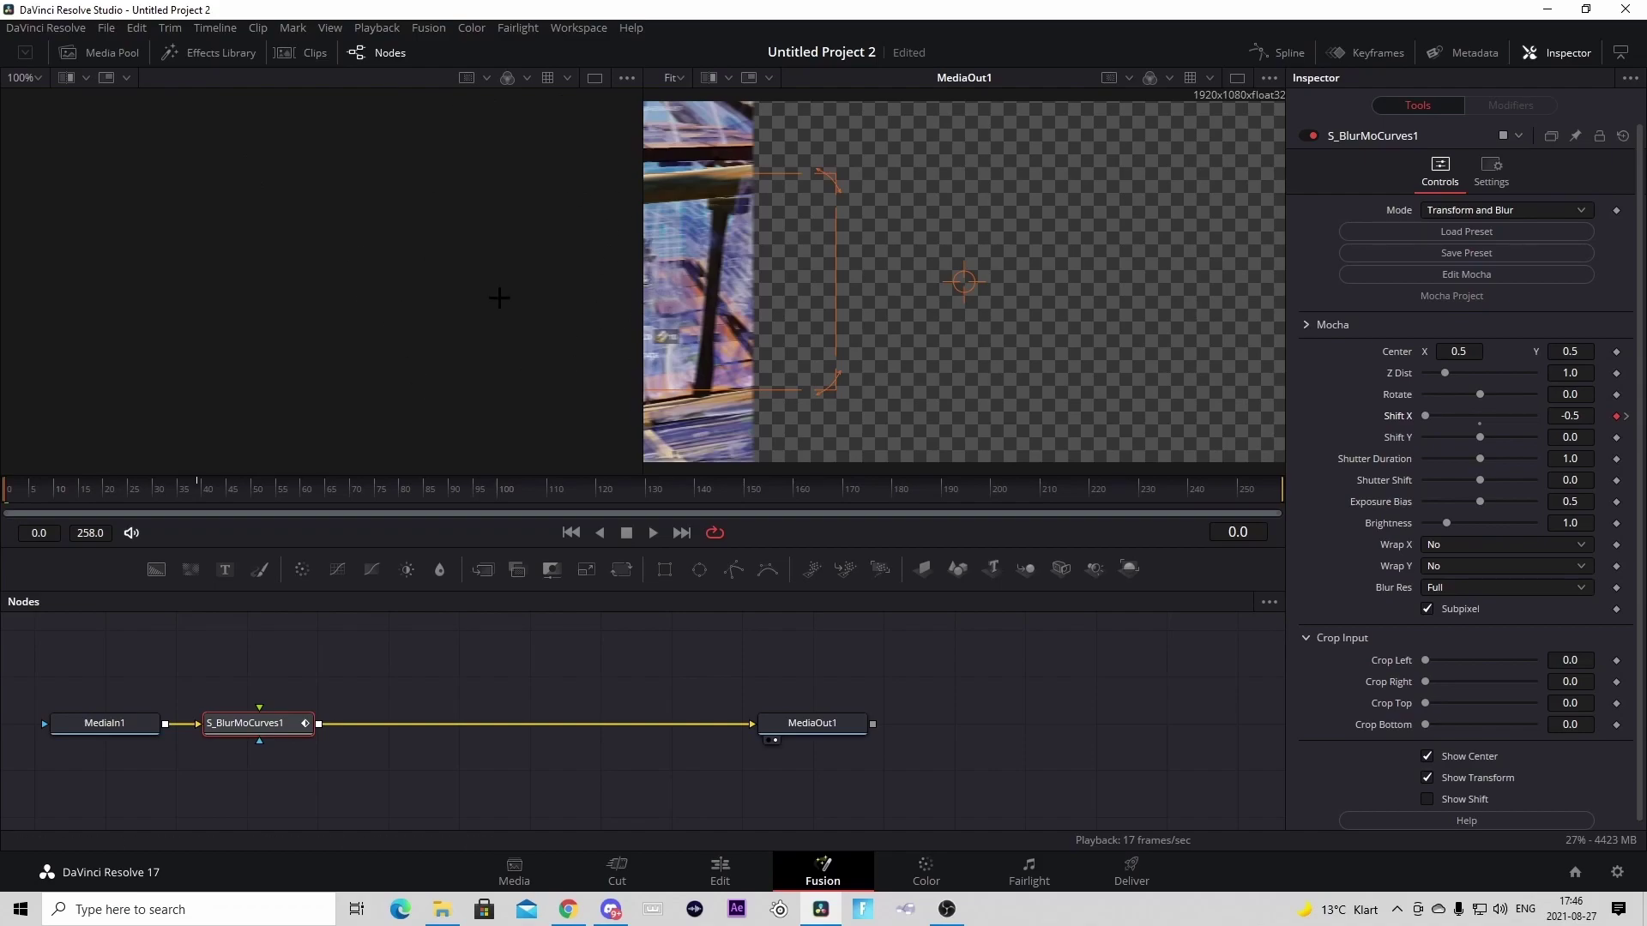
Show the Shift X curve in the Spline editor and lower its frame 0 keyframe to -0.676
click(1285, 49)
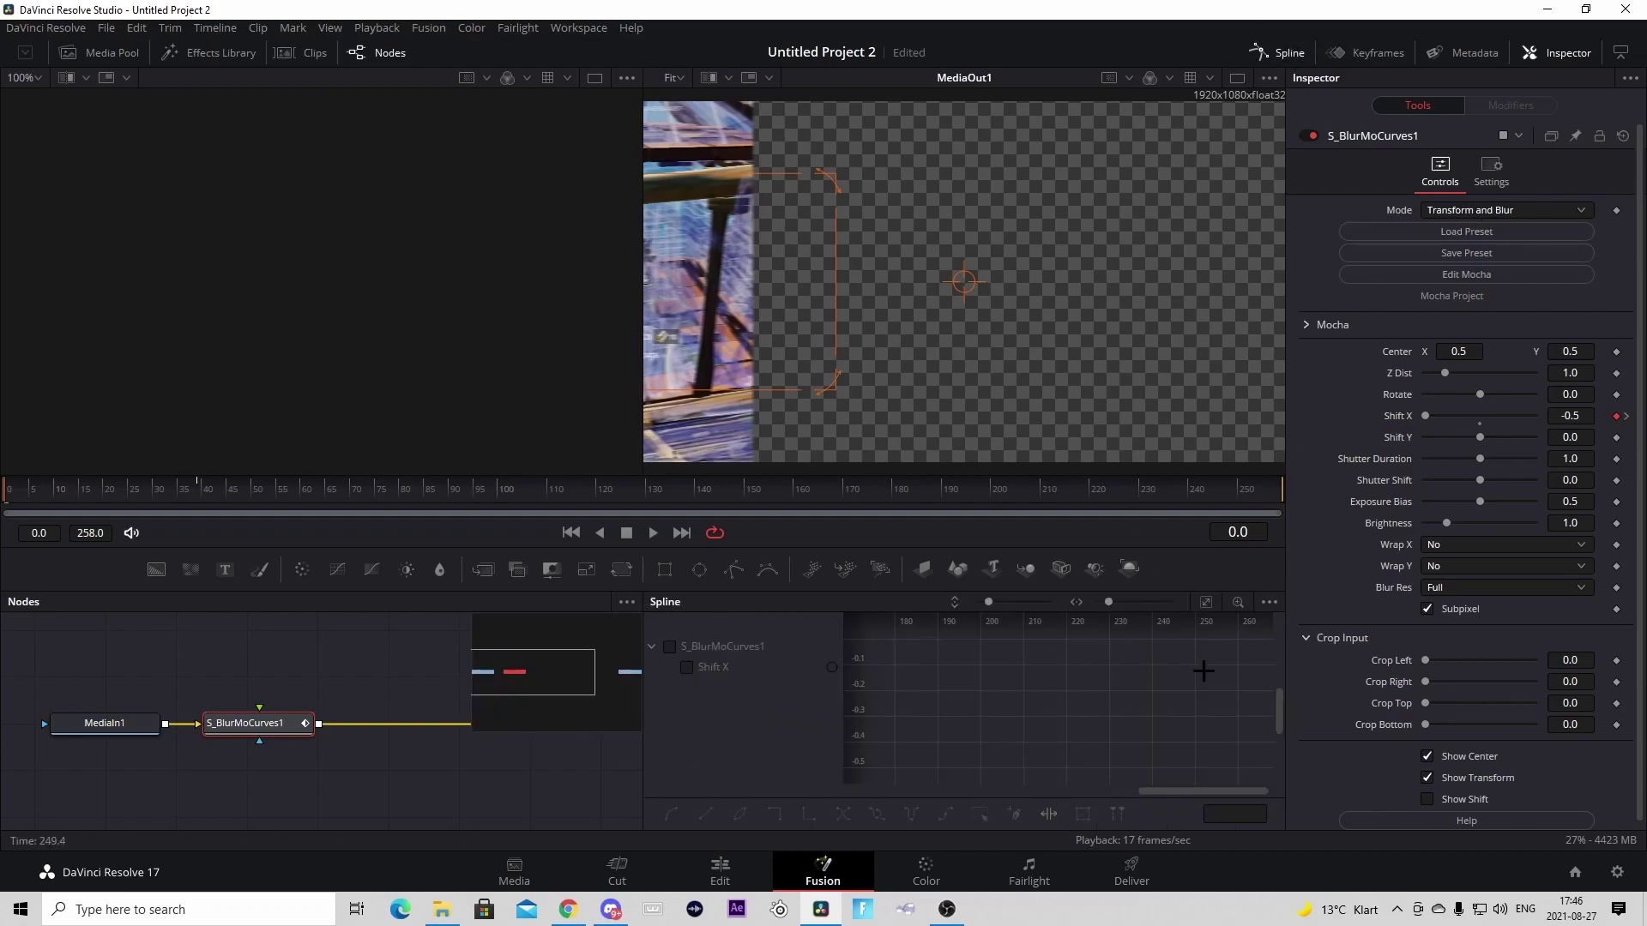
click(686, 667)
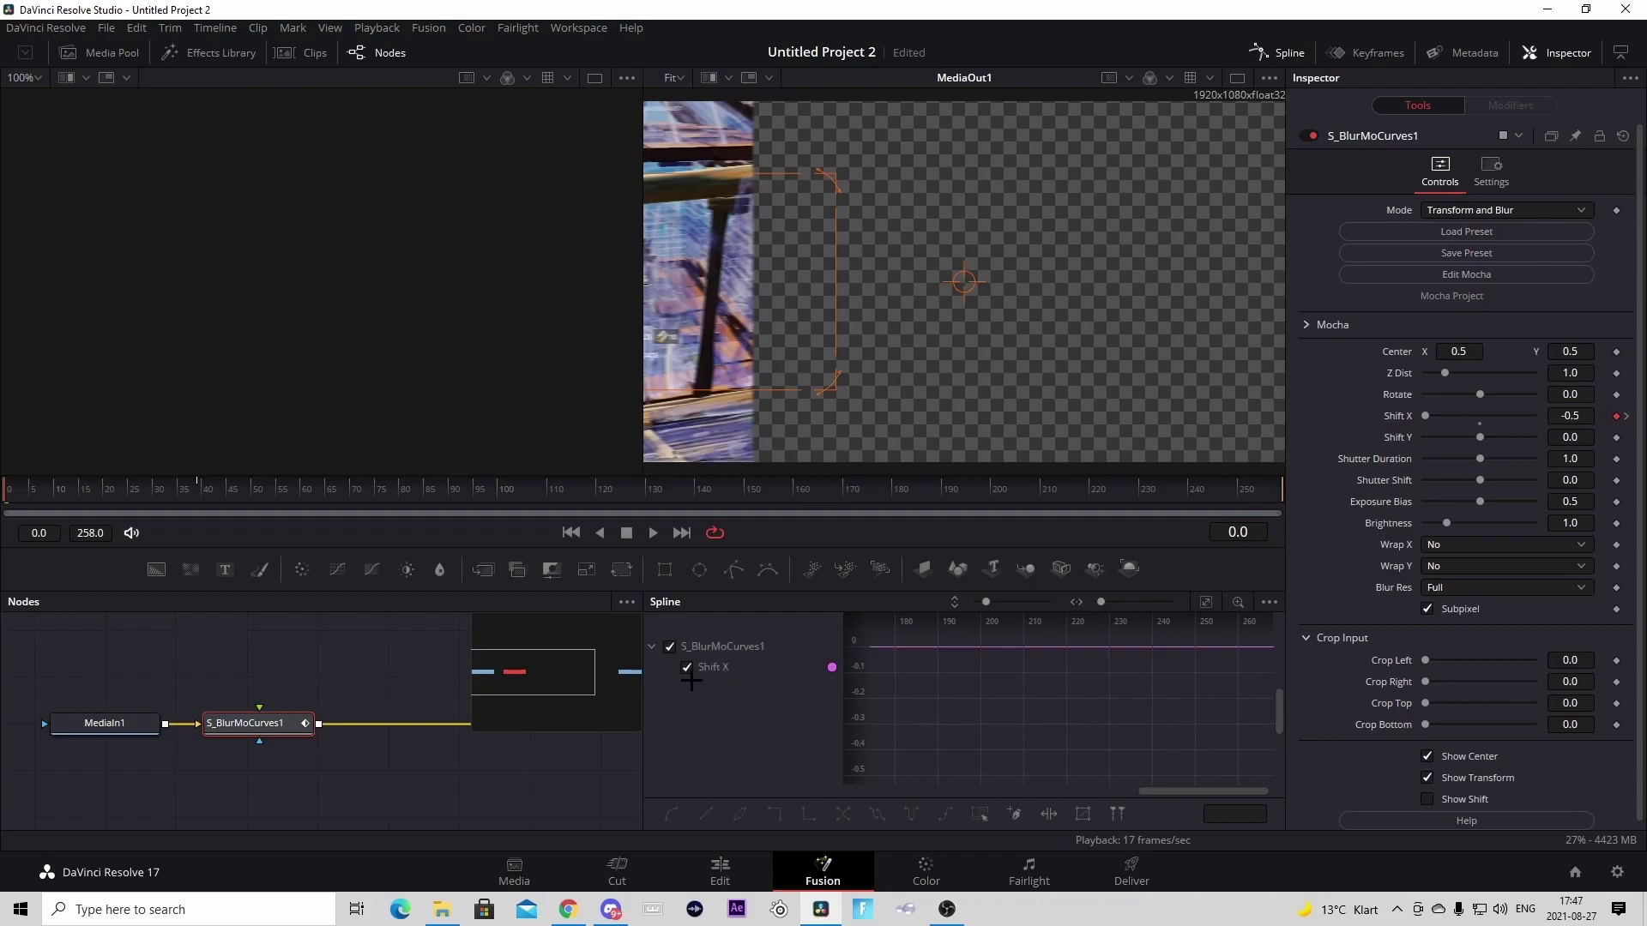
click(1201, 602)
drag(1090, 730, 1147, 698)
drag(949, 697, 948, 746)
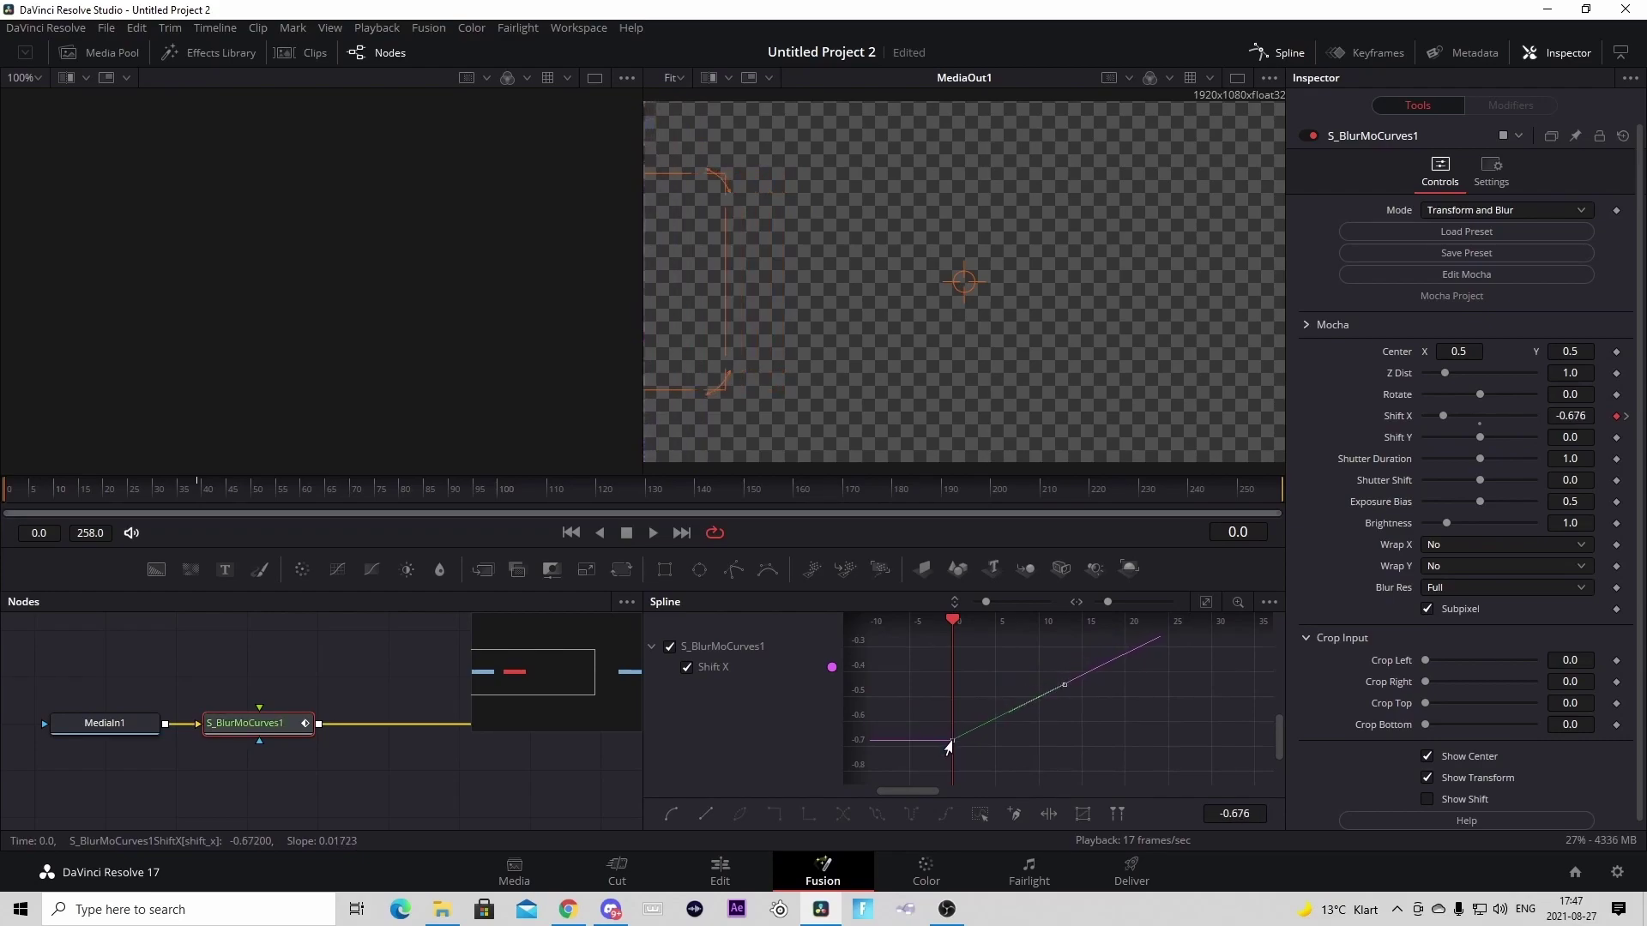
drag(1127, 702, 1017, 725)
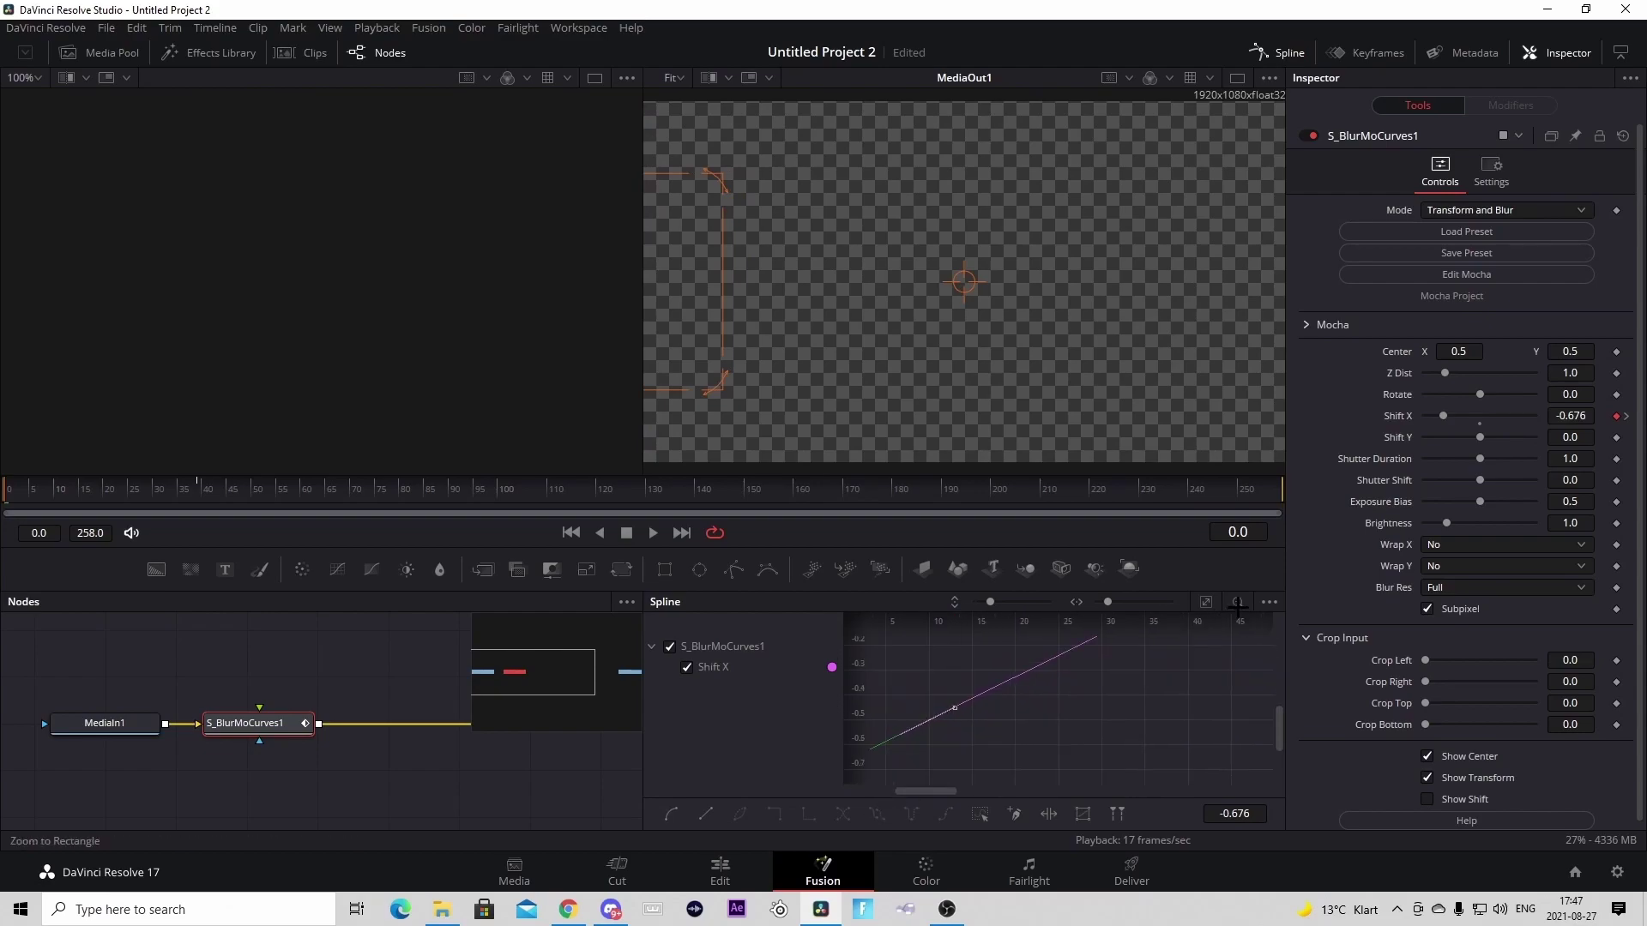
click(1205, 602)
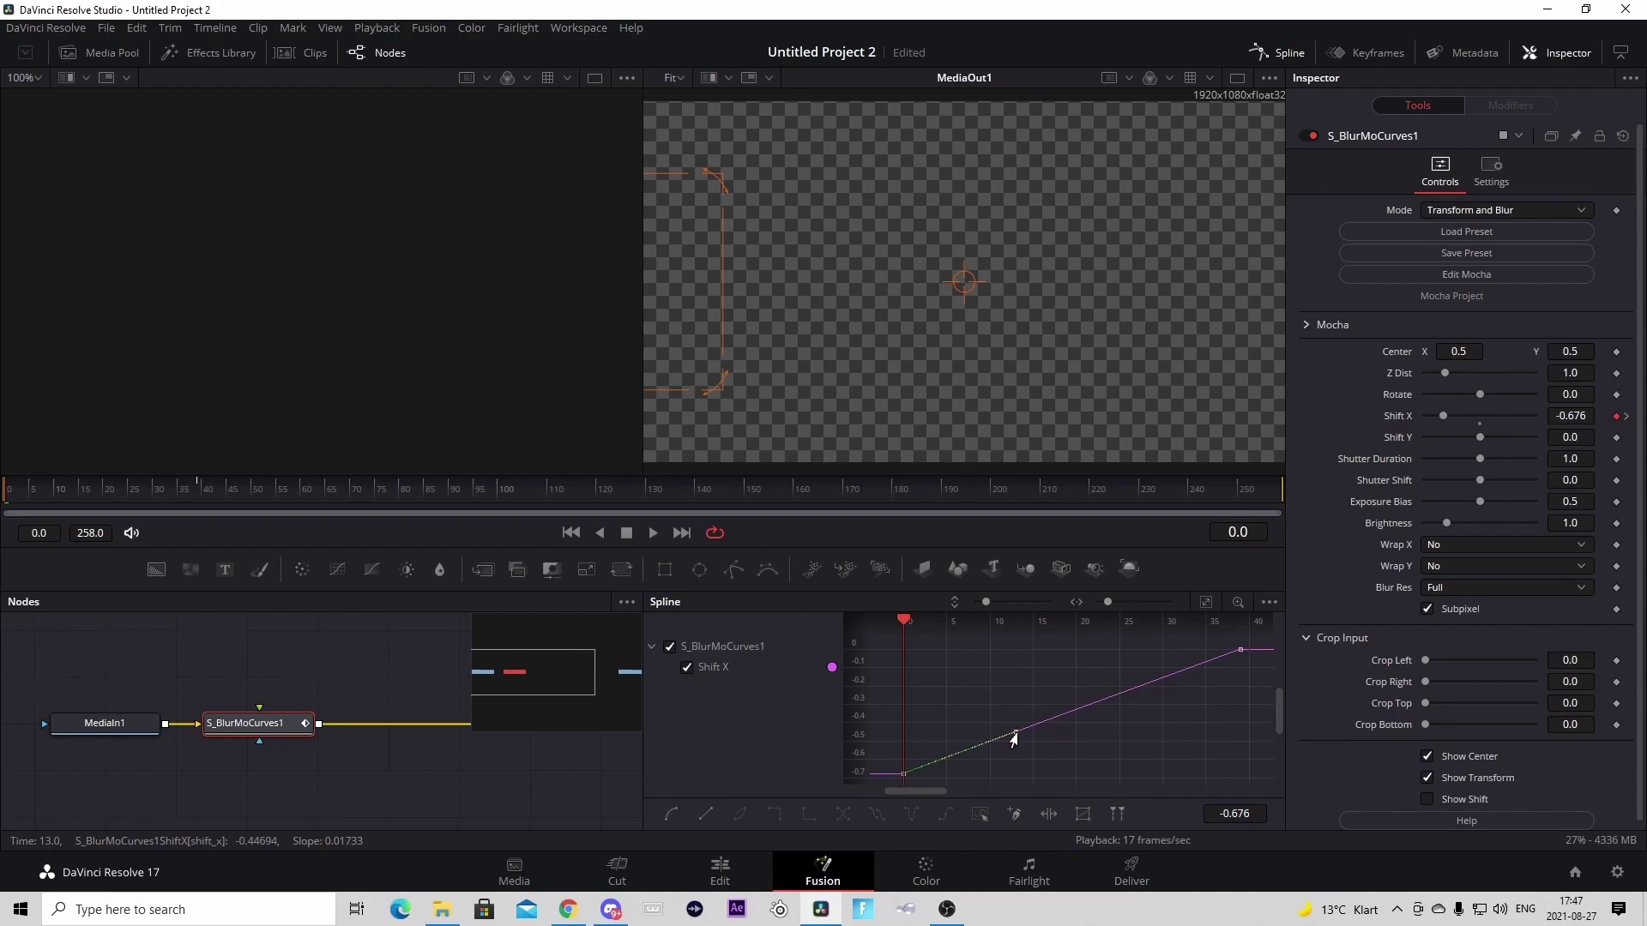
Shape the Shift X curve to rise steeply from frame 0 and flatten into frame 39, then close the Spline editor
drag(1014, 738, 955, 660)
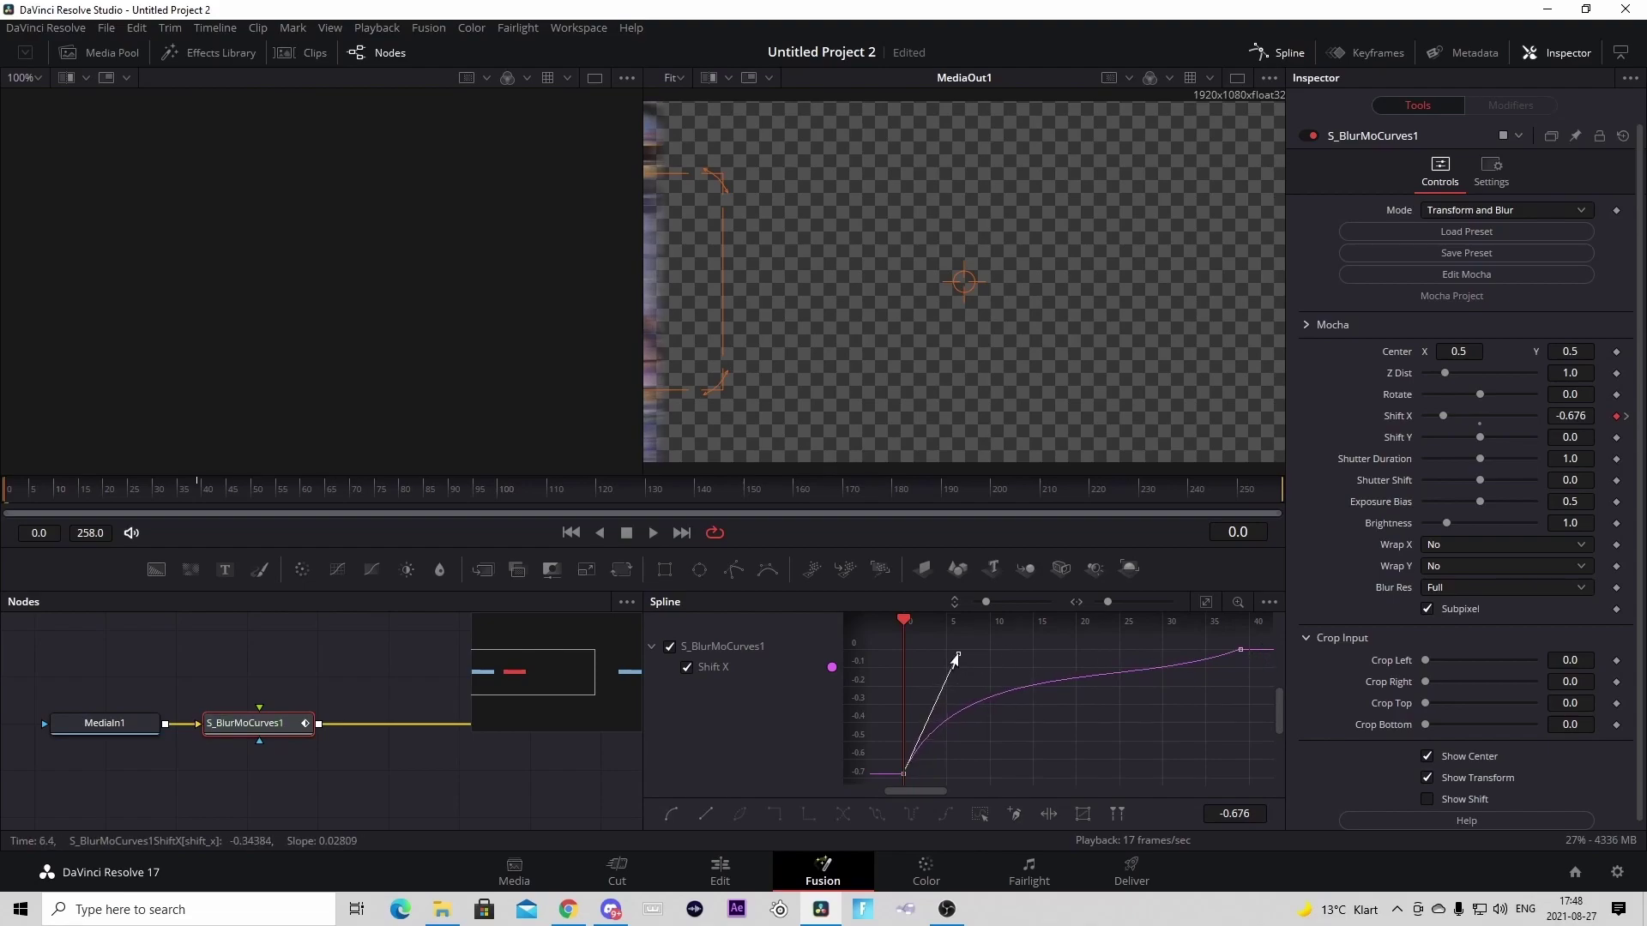
click(1239, 651)
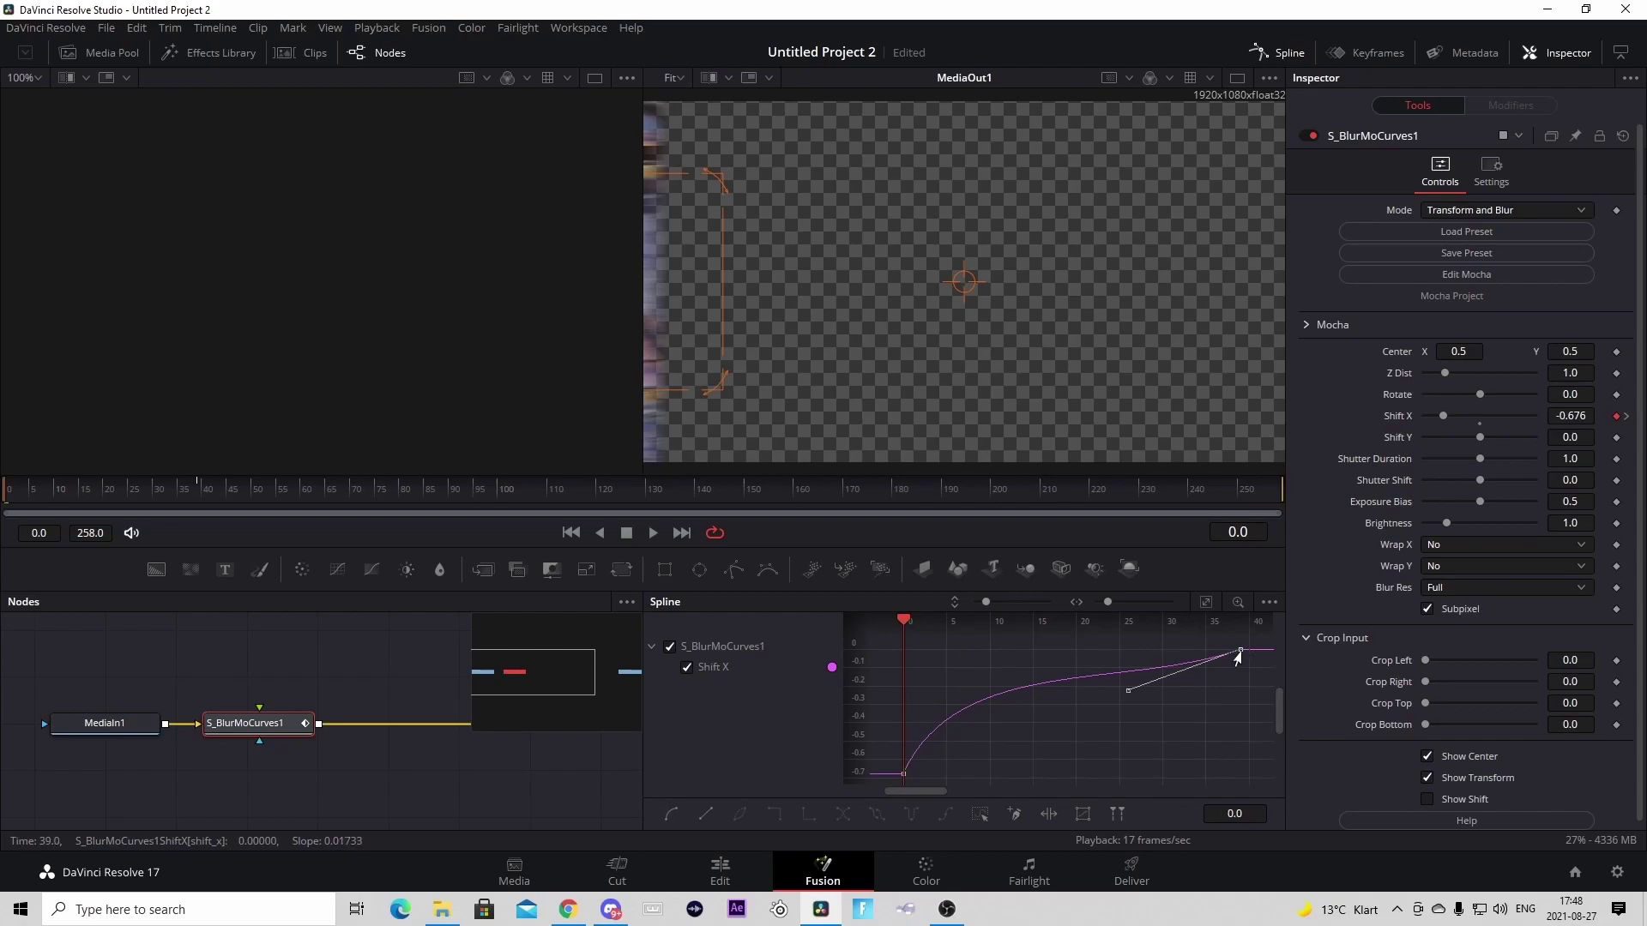
key(f)
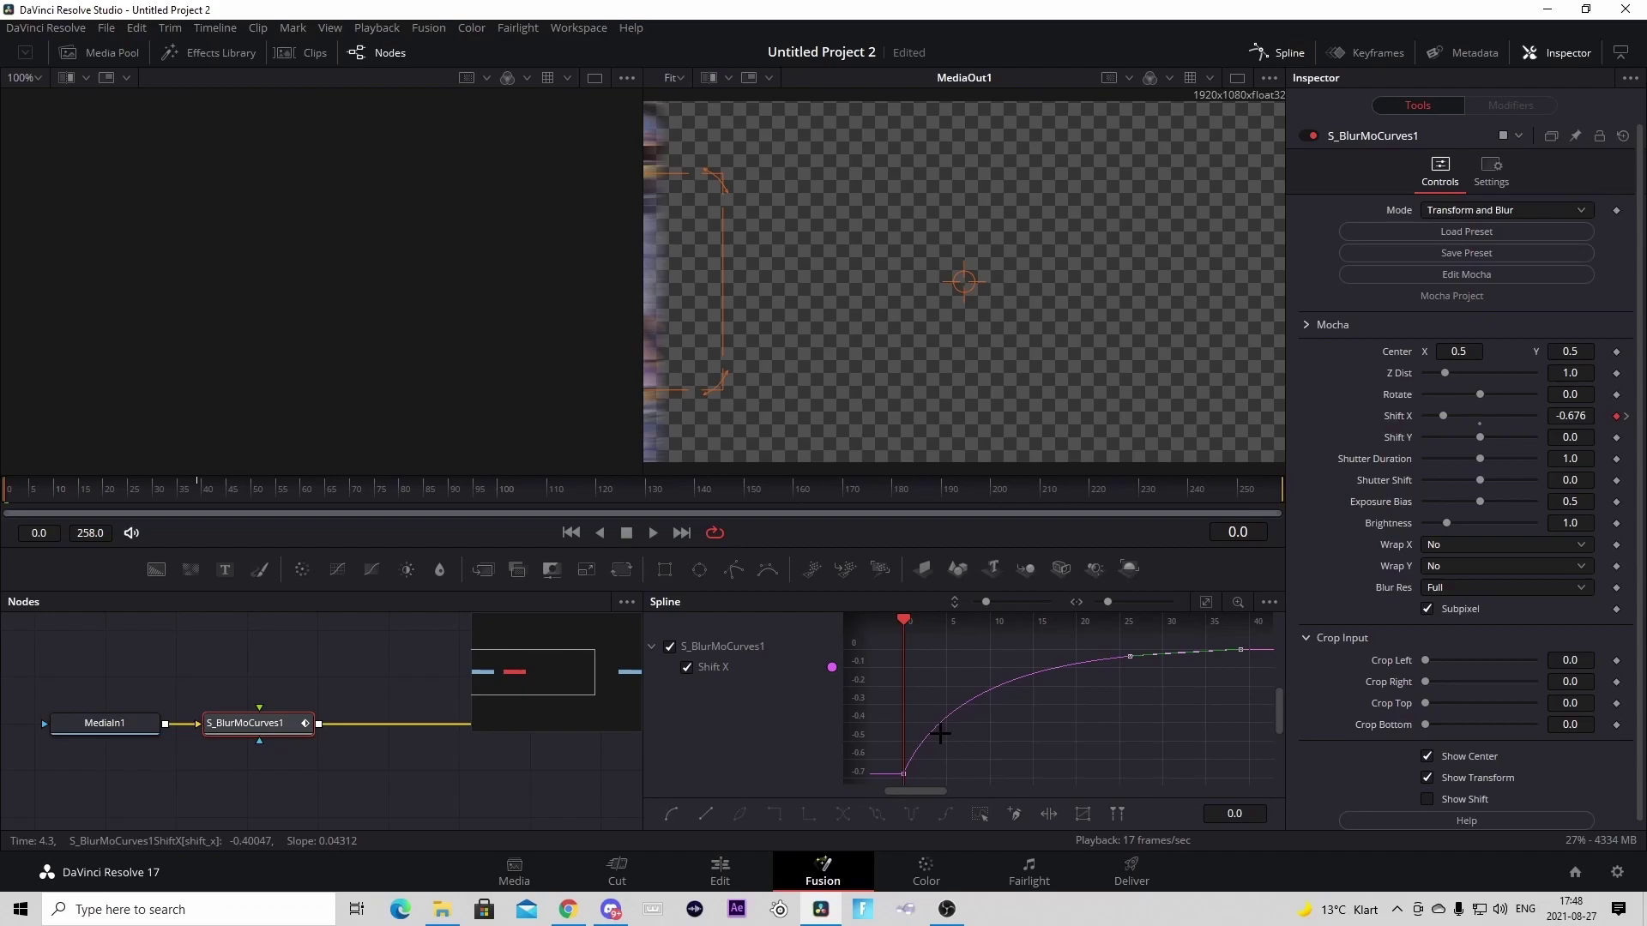
click(1277, 52)
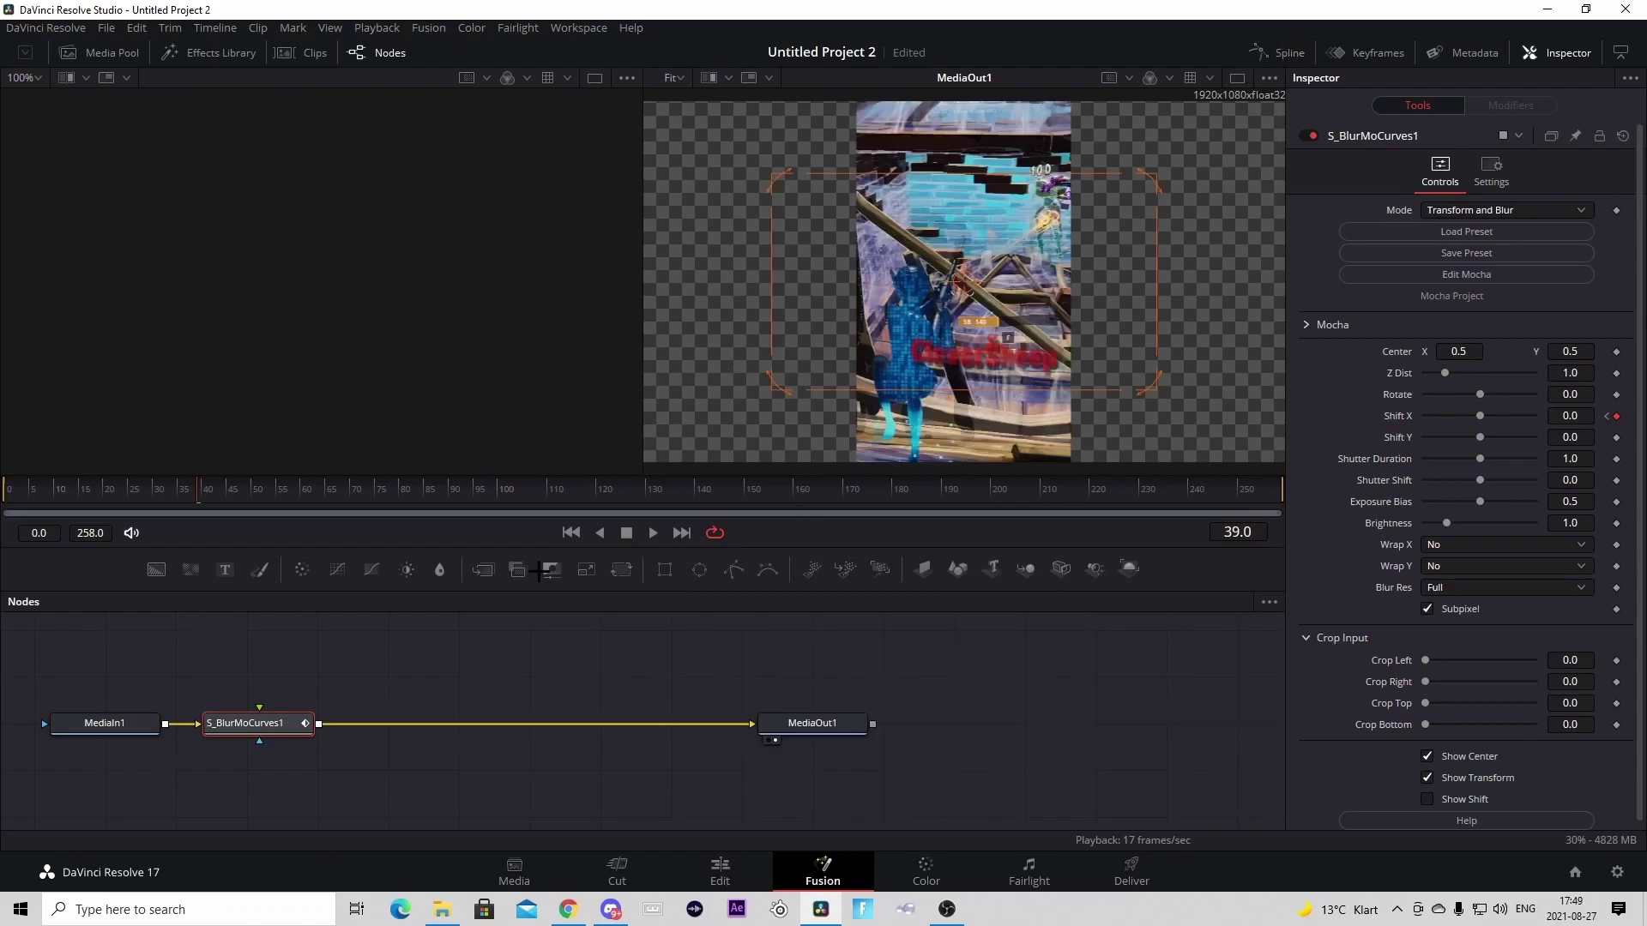
Set Shift X at frame 39 to -0.331 so the strip ends in the frame's left third, and check the motion
click(138, 491)
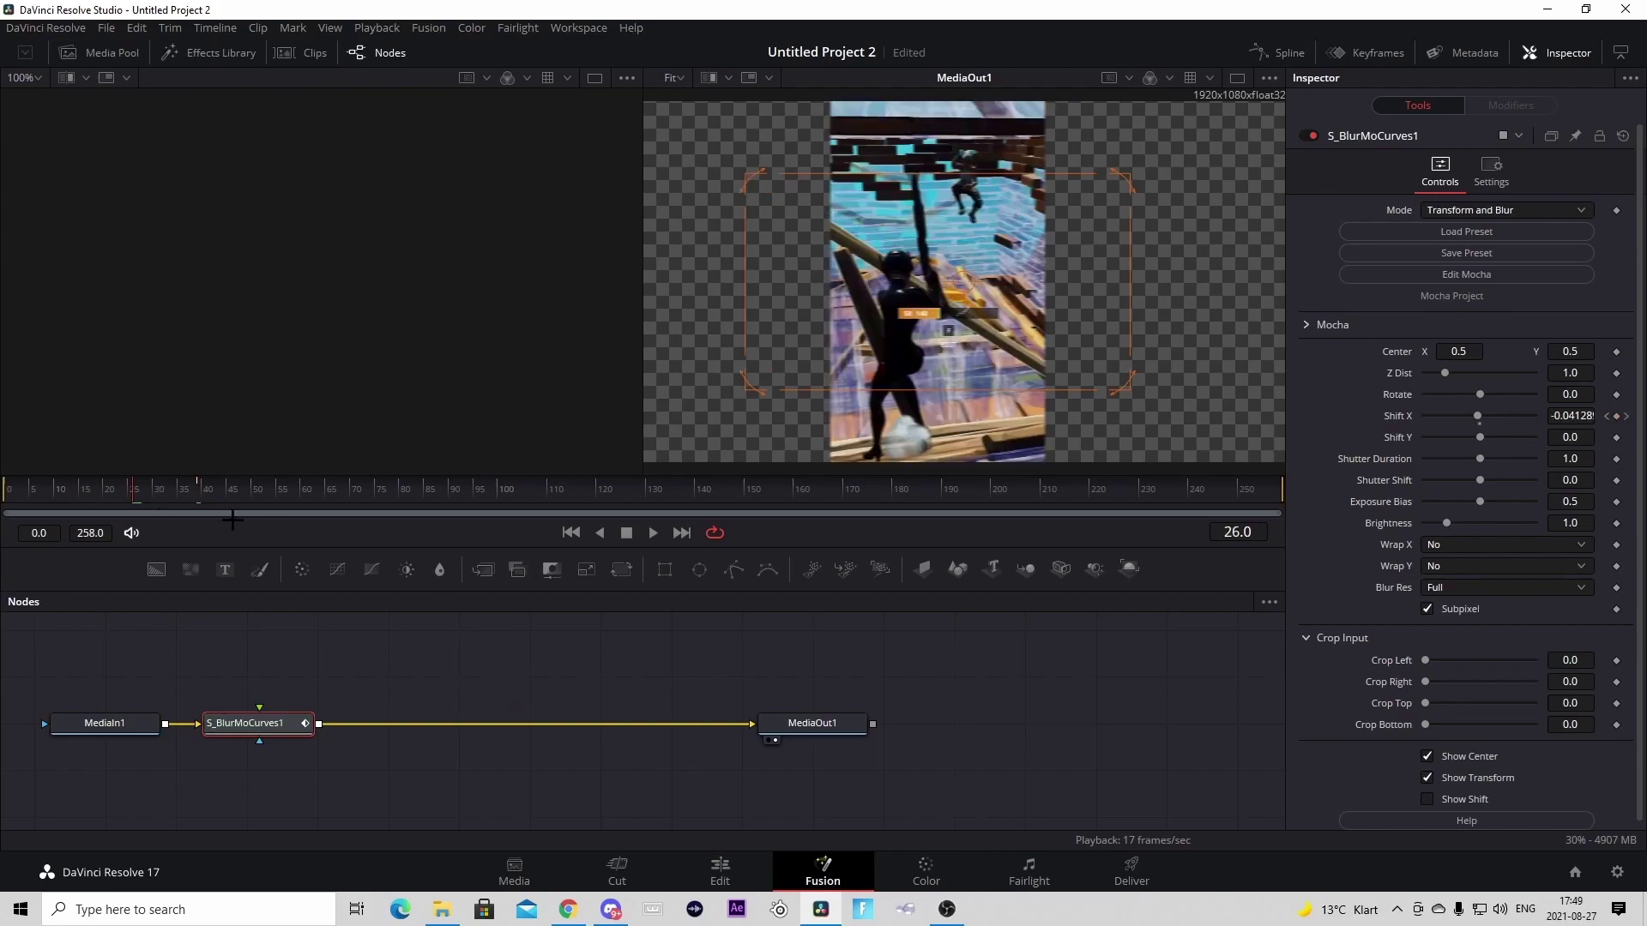
click(200, 492)
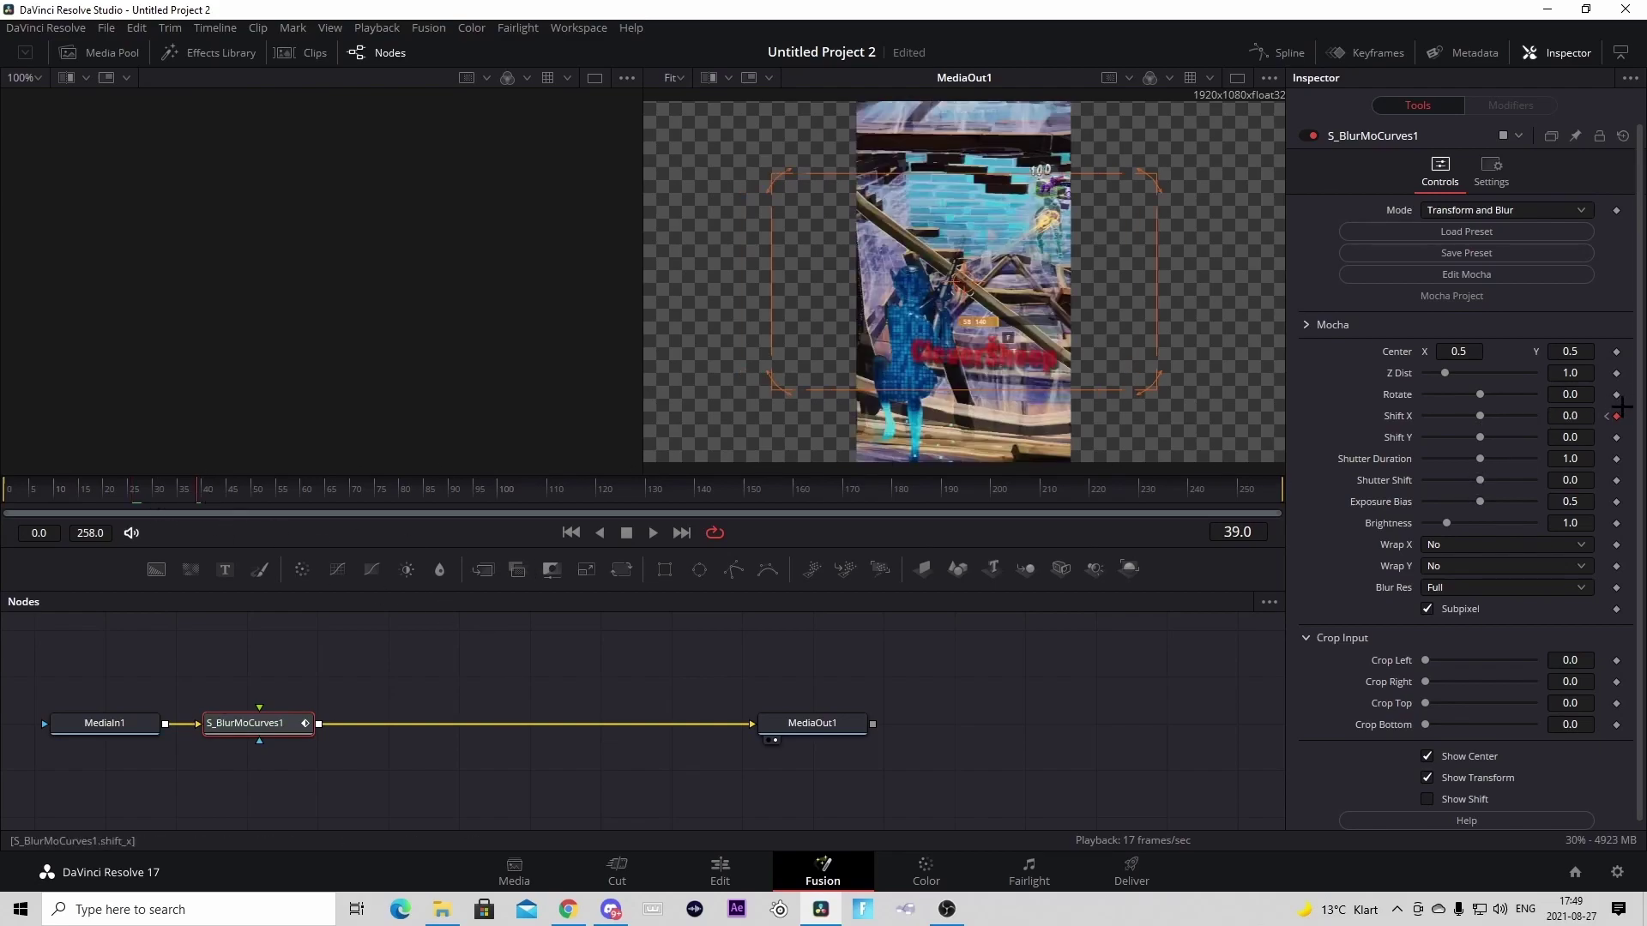
key(ctrl+s)
drag(1581, 415, 1503, 415)
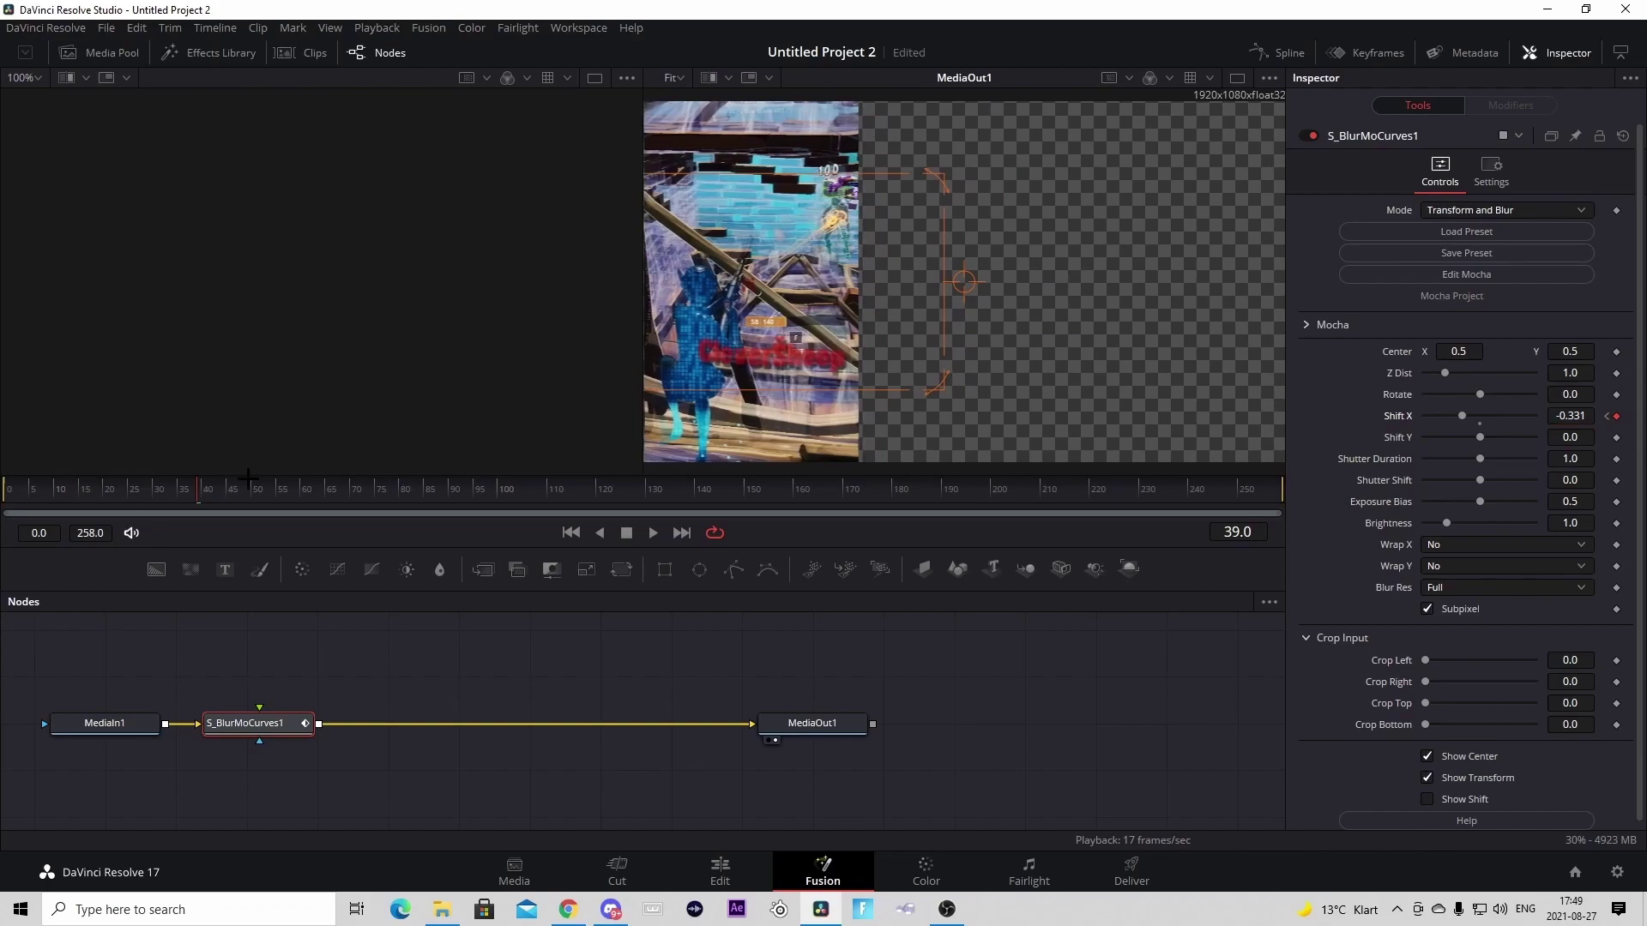
click(85, 486)
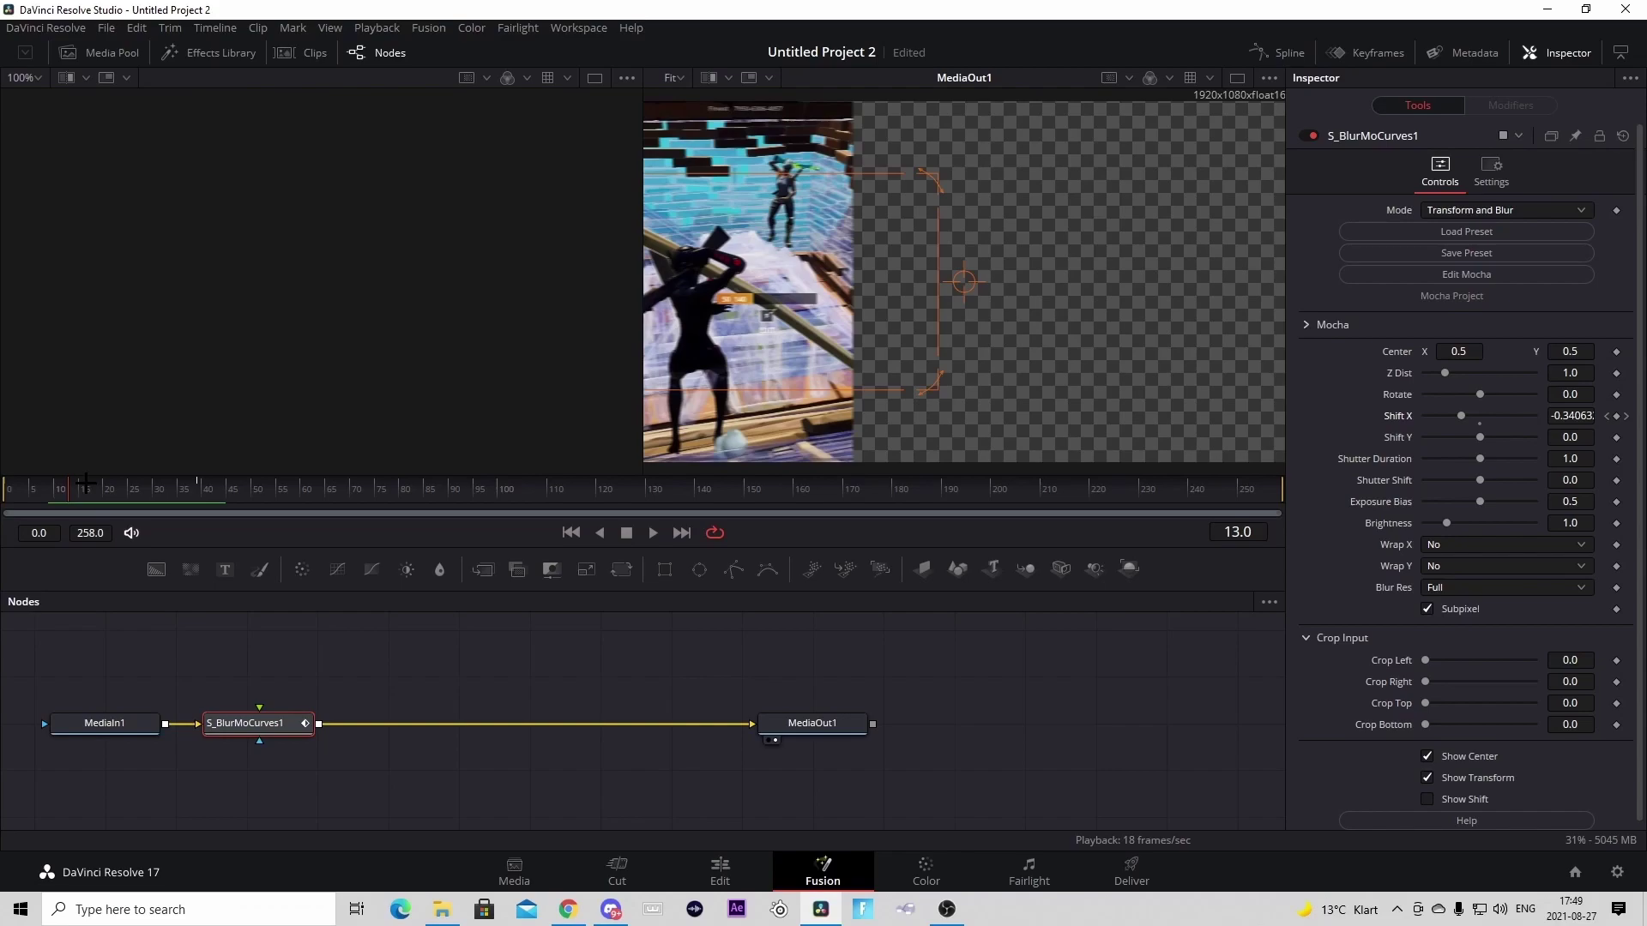
Go to frame 39 and add a Drop Shadow node between S_BlurMoCurves1 and MediaOut1
click(197, 492)
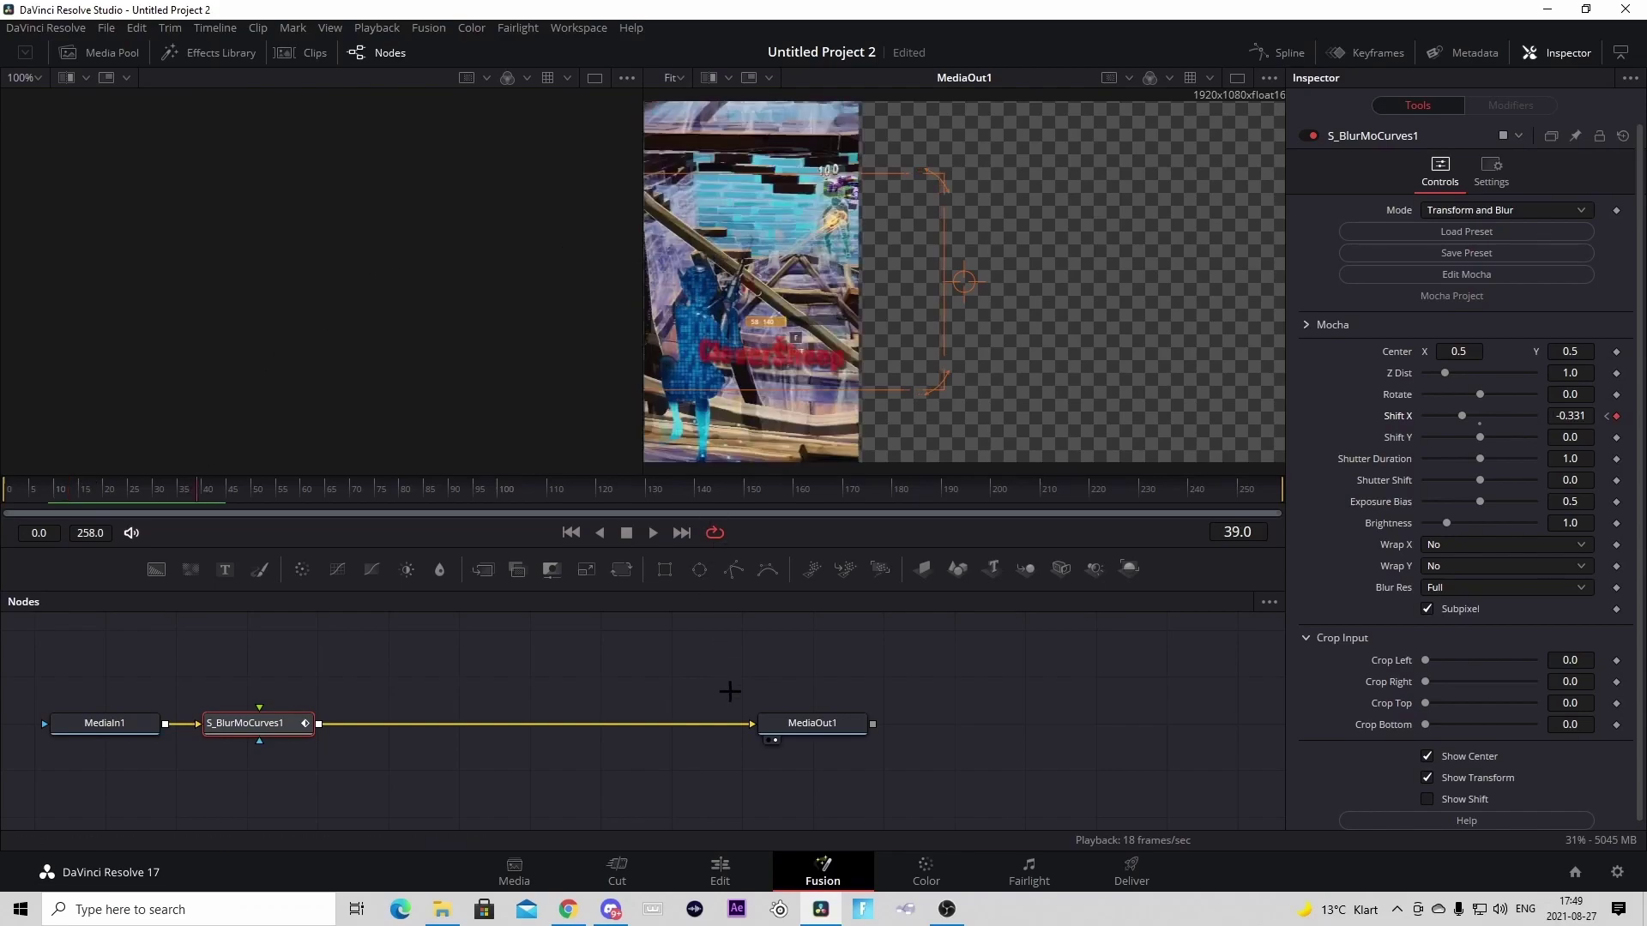
drag(258, 723, 302, 729)
click(345, 780)
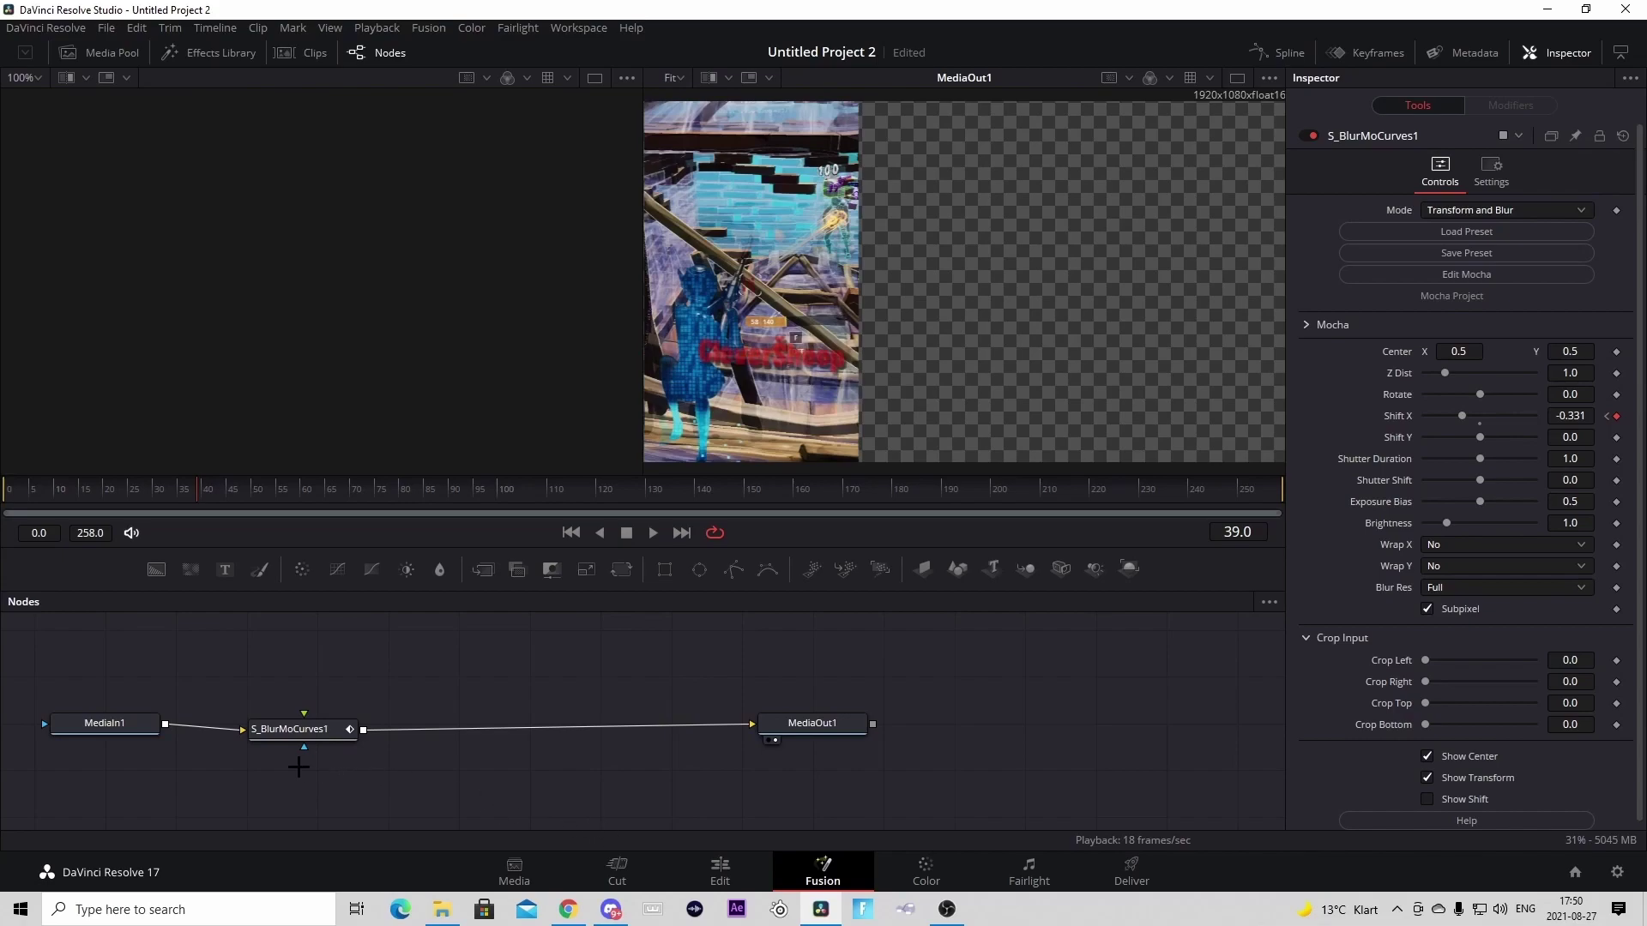
click(357, 735)
key(shift+space)
text(blurmo)
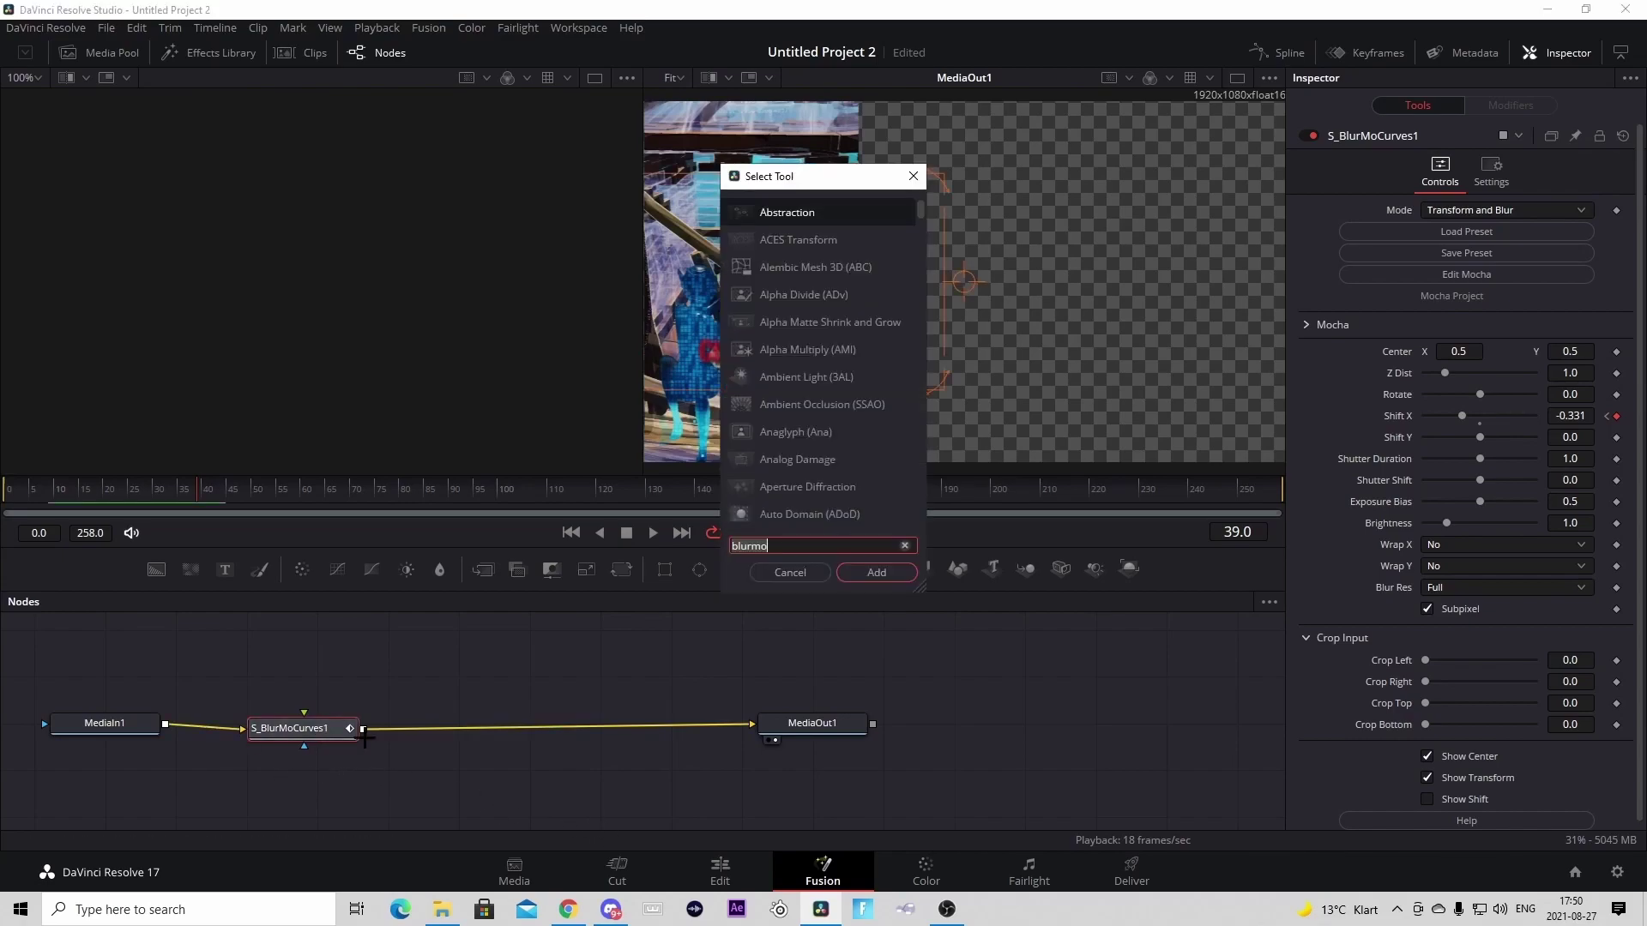
key(BackSpace)
key(BackSpace)
key(BackSpace)
key(BackSpace)
key(BackSpace)
key(BackSpace)
text(drop)
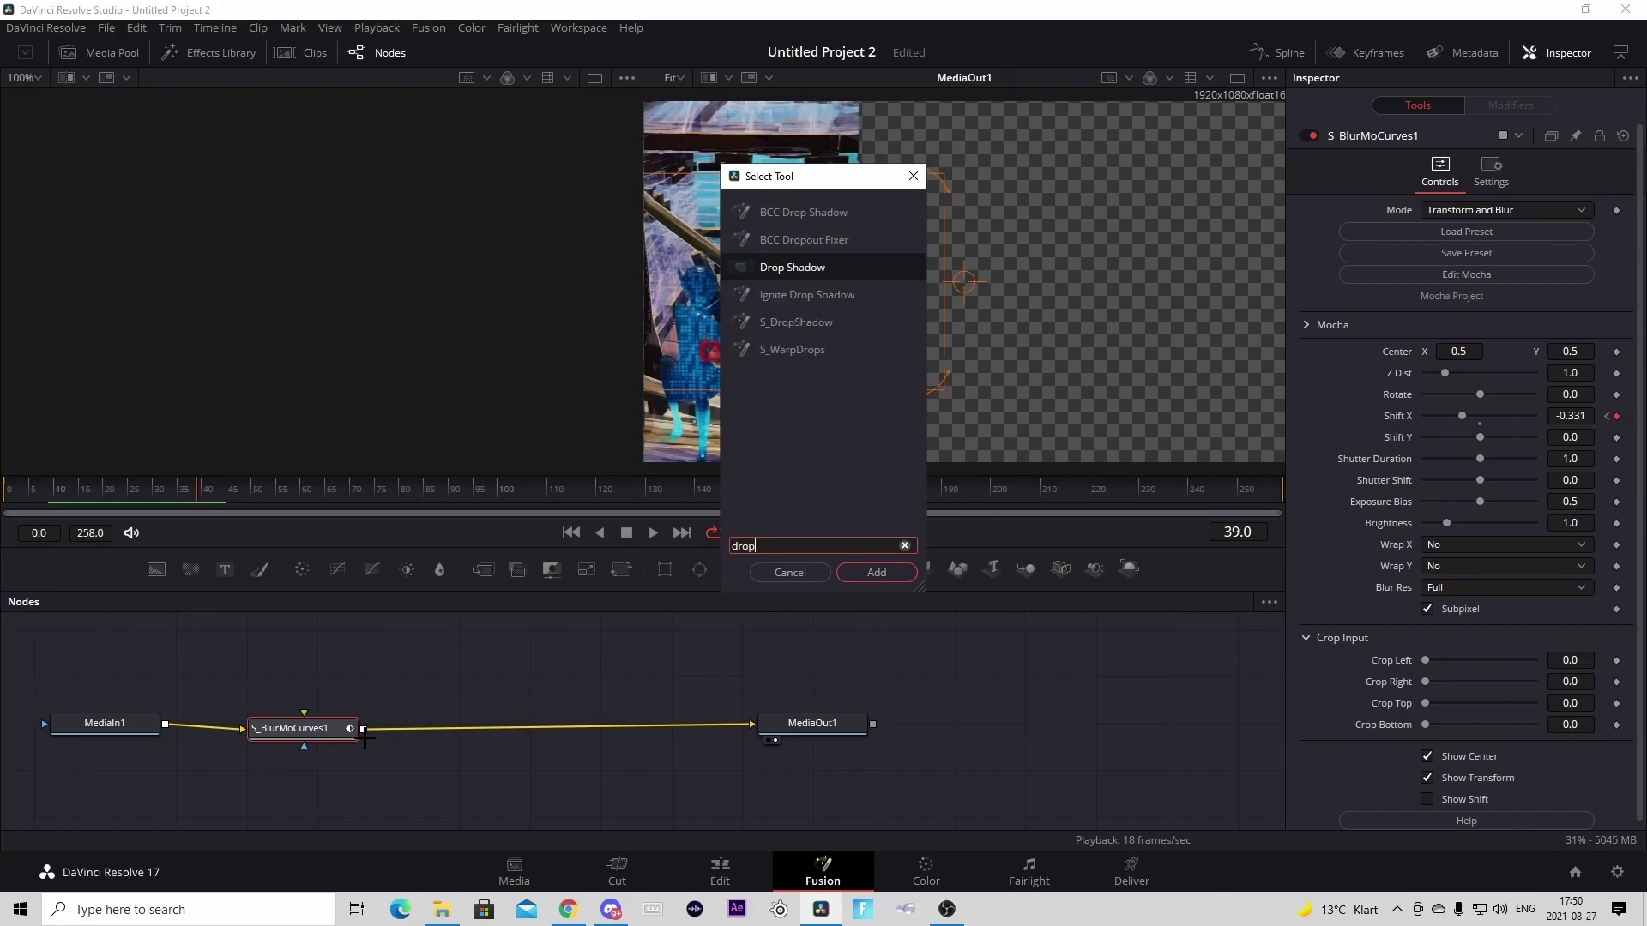
click(892, 571)
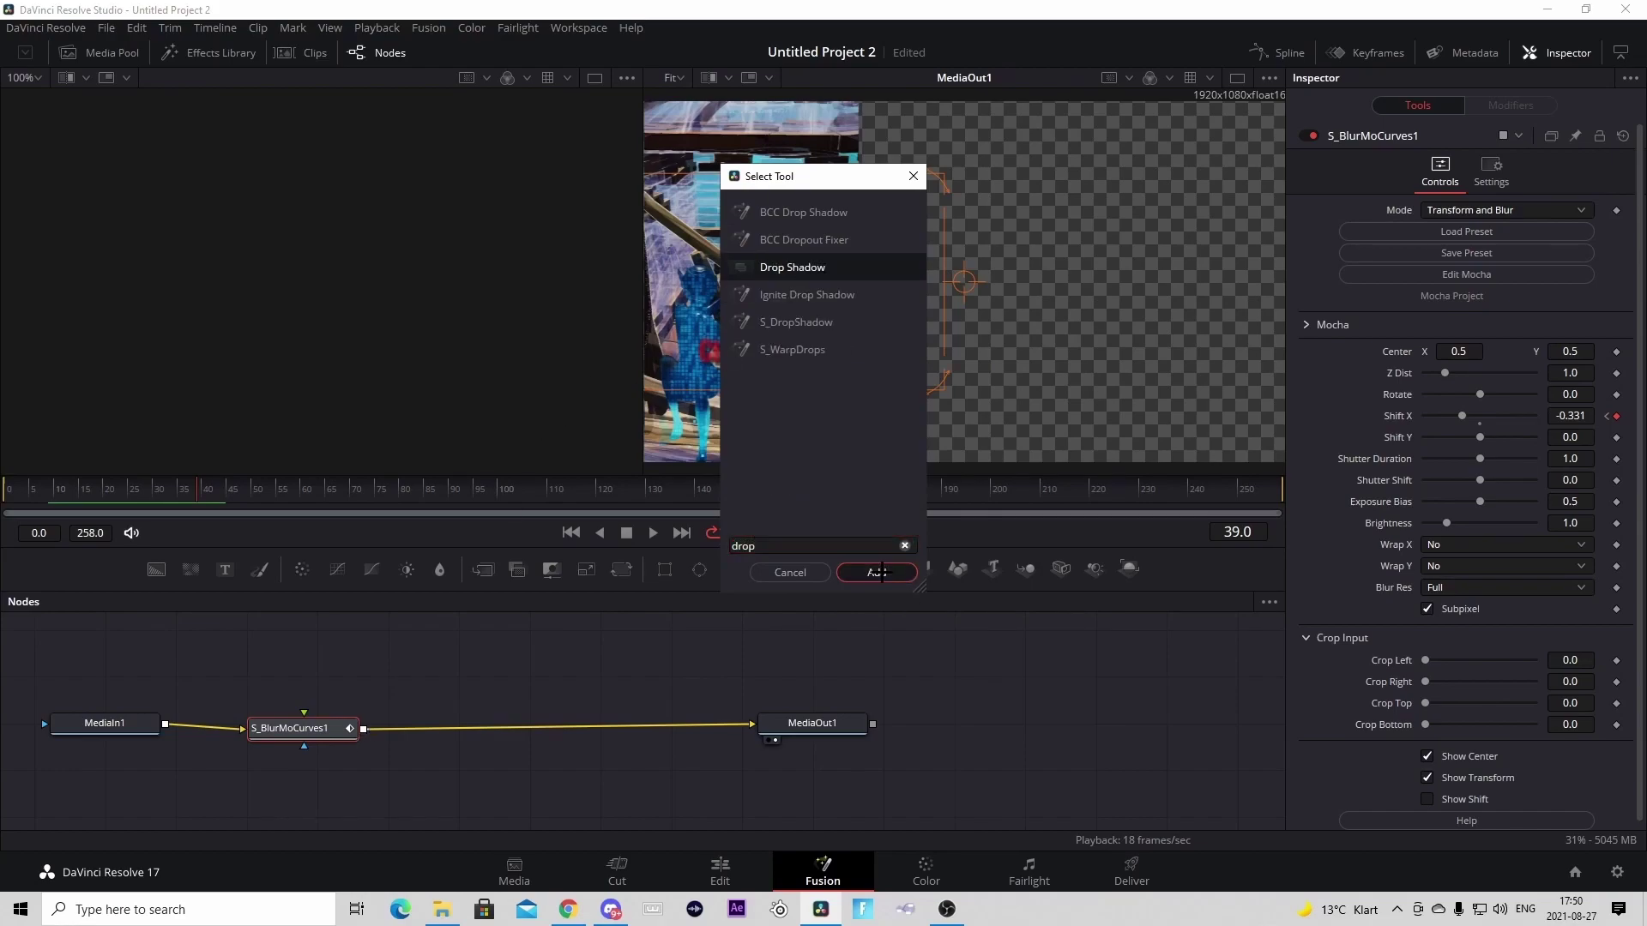
Set the drop shadow's strength to 0.646, angle to -18.8 and distance to 0.0393, and return to the edit timeline
mouse_move(1577, 210)
mouse_down()
mouse_move(1559, 210)
mouse_move(1594, 210)
mouse_move(1563, 231)
mouse_up()
click(1577, 210)
text(0.0393)
key(Return)
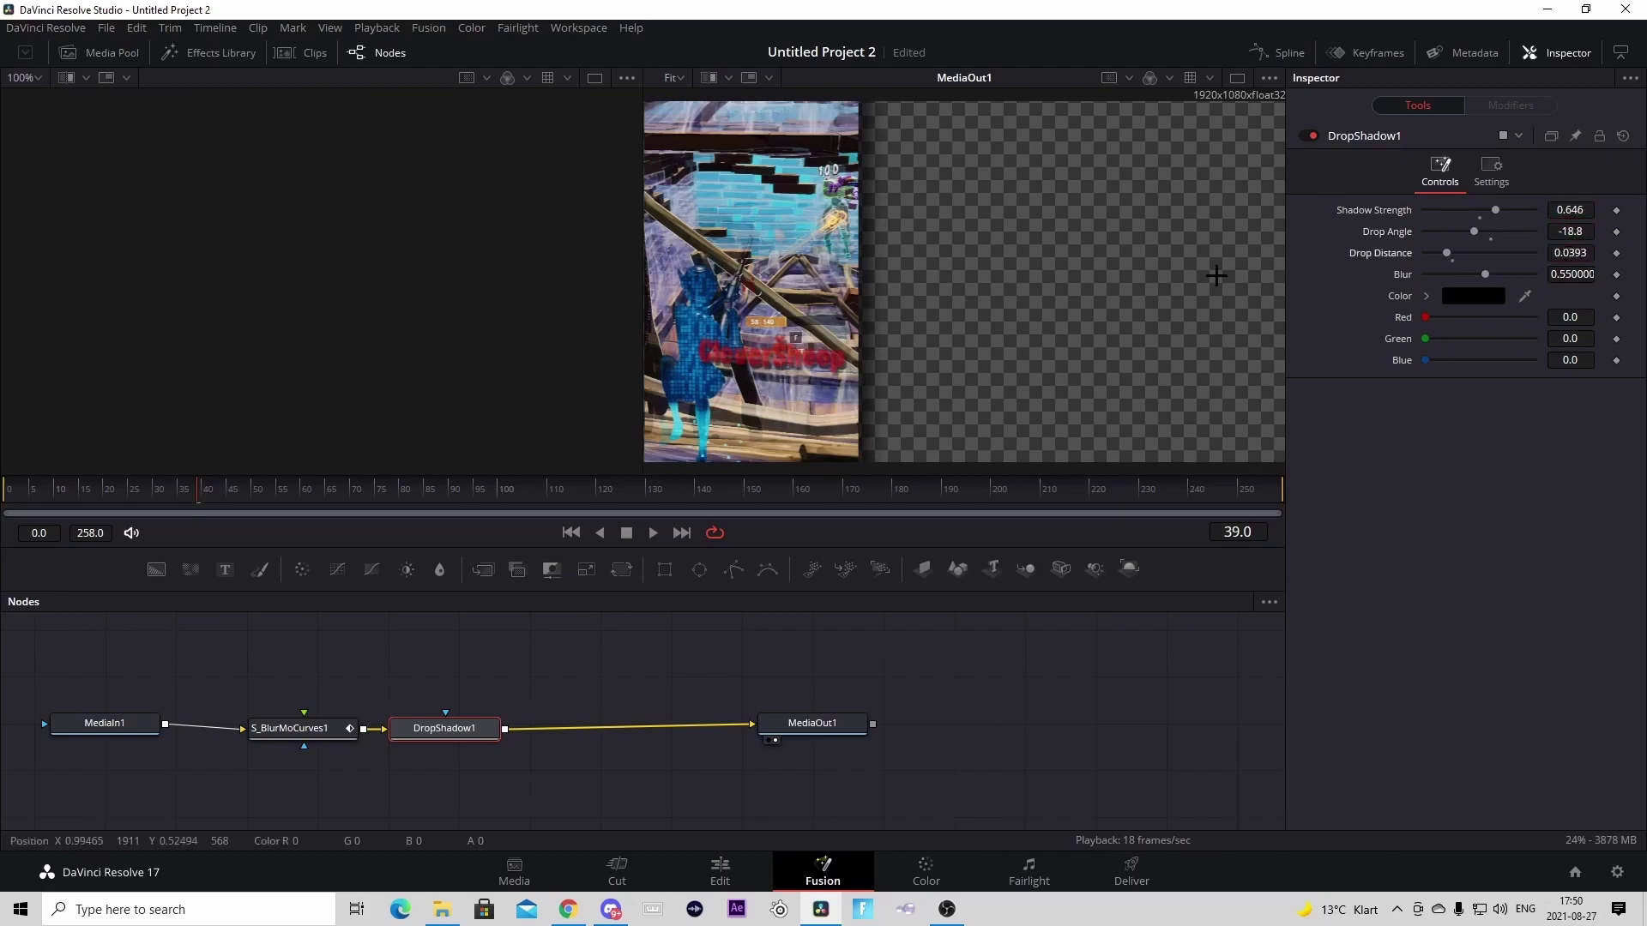
click(749, 870)
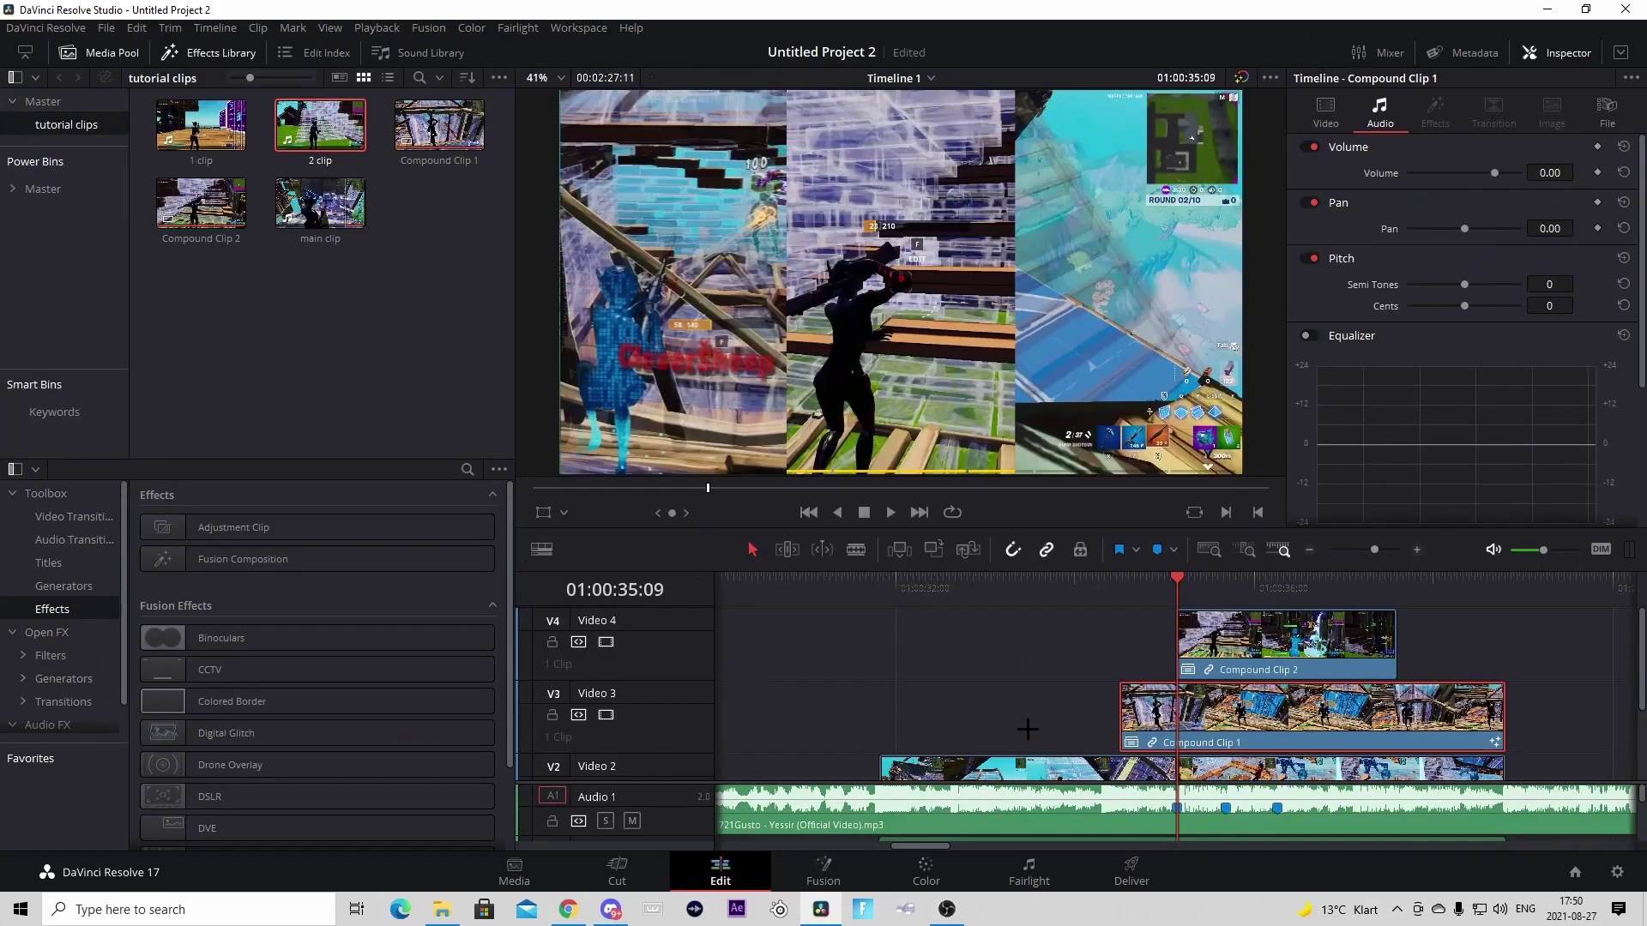